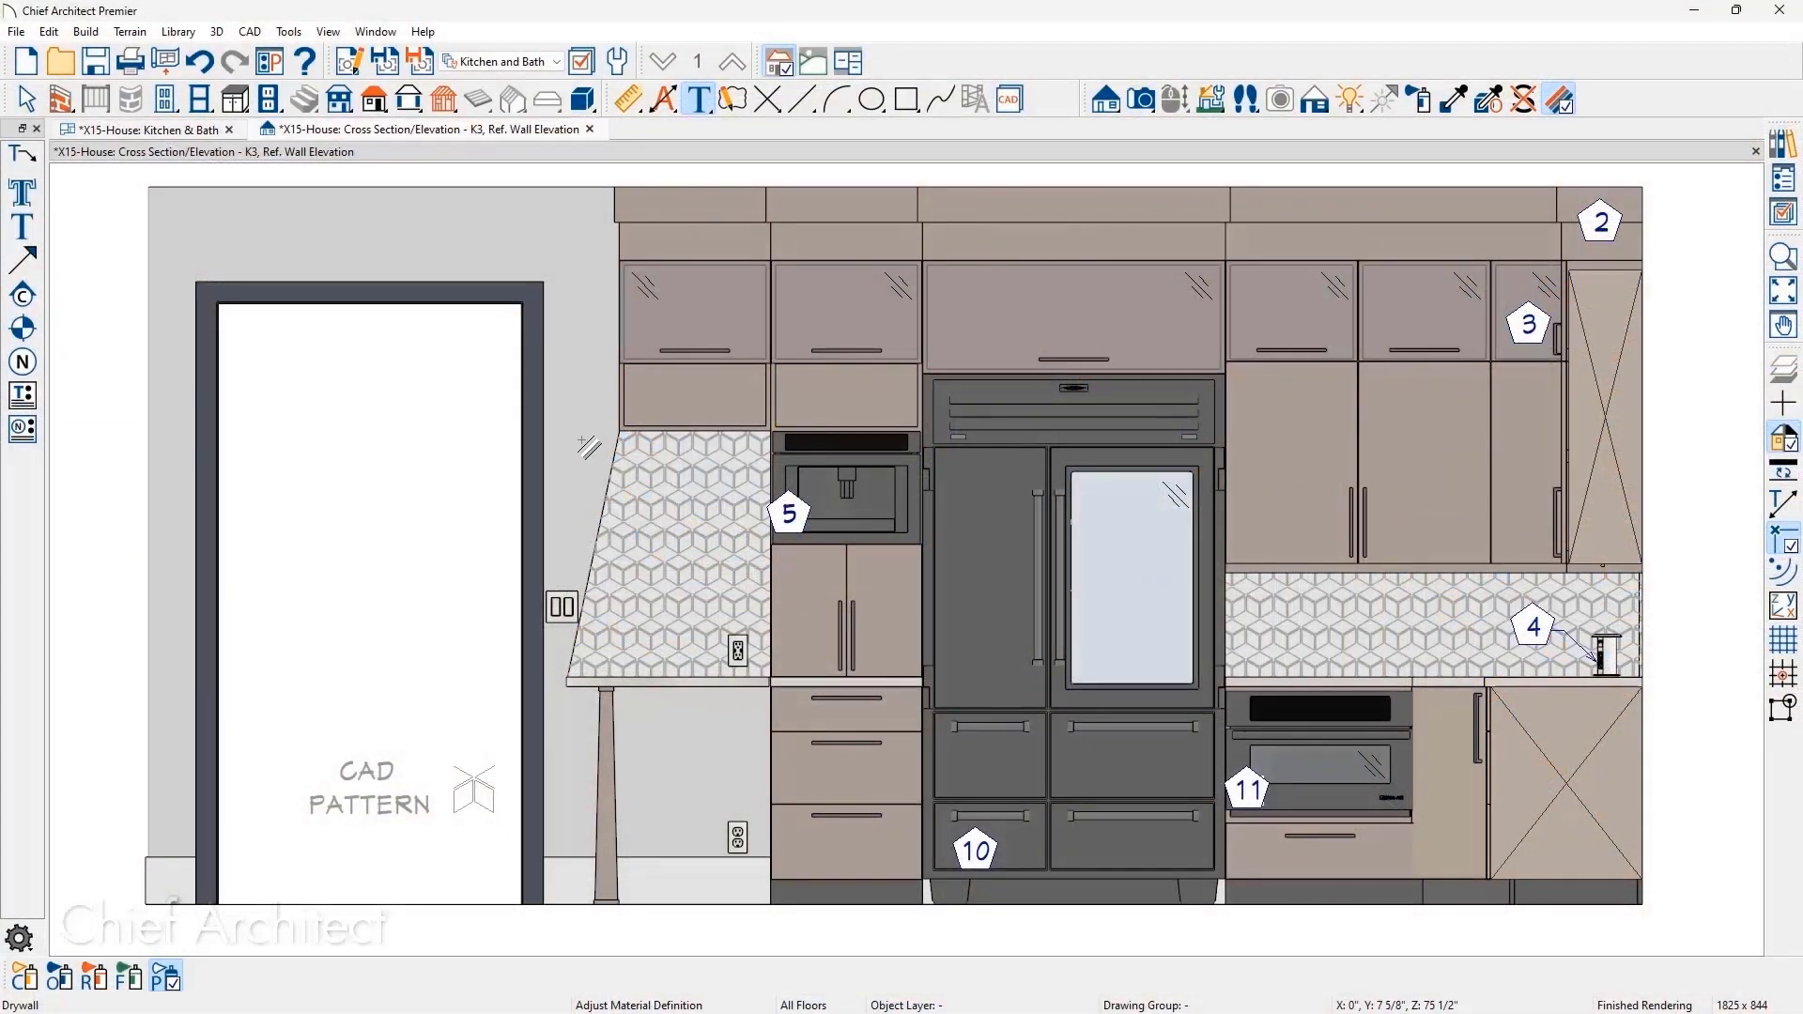
- Check the backsplash tile's pattern type options and keep Patterned-Diamonds
{"action": "left_click", "coordinate": [645, 489]}
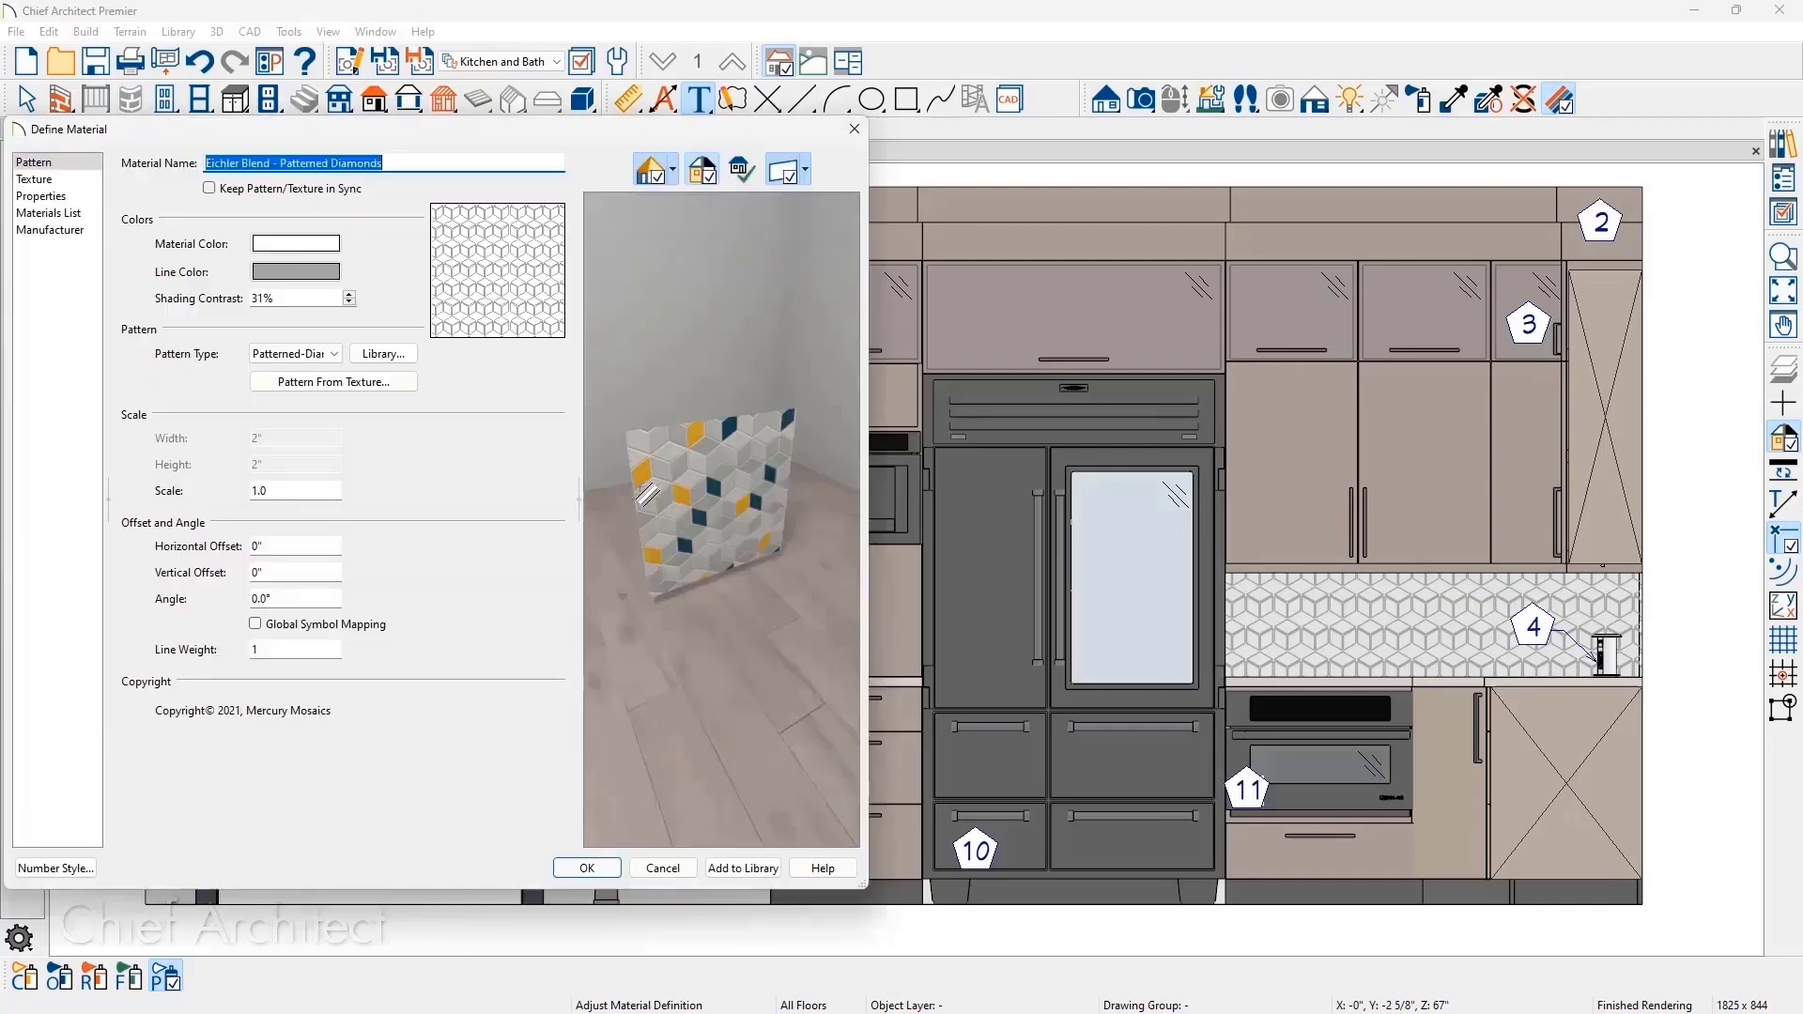
{"action": "left_click", "coordinate": [332, 355]}
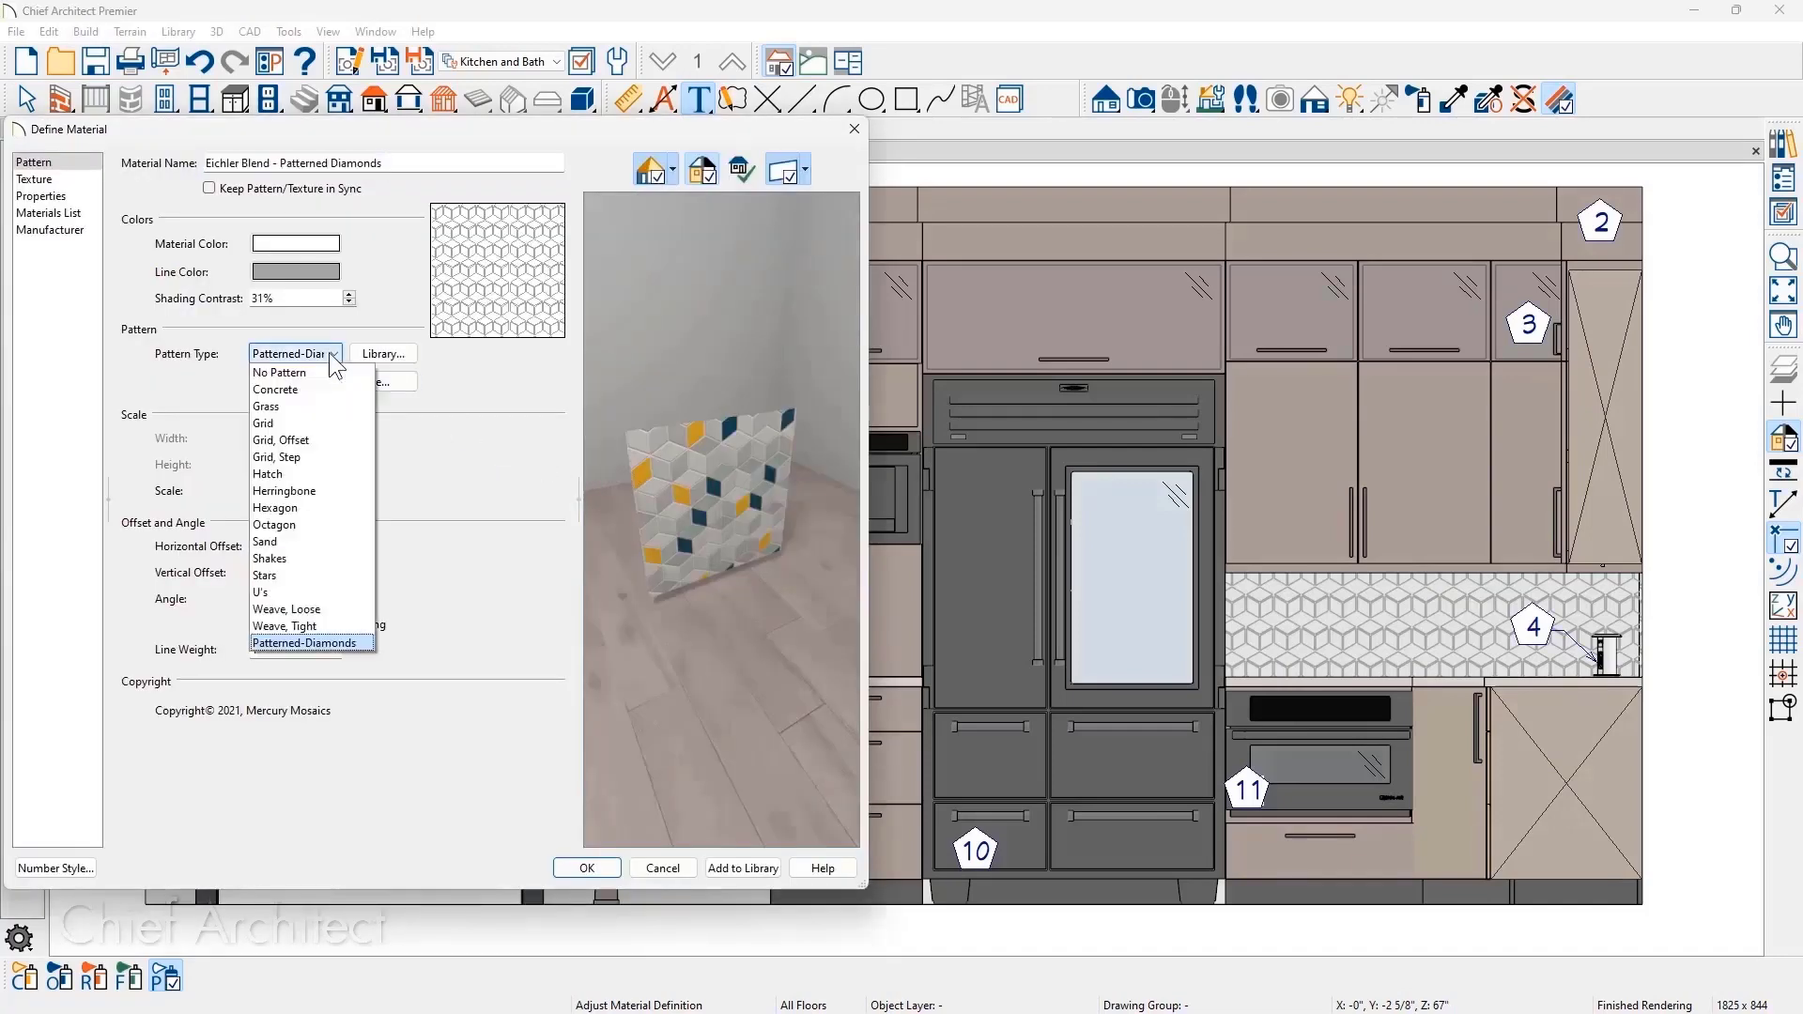
{"action": "left_click", "coordinate": [333, 360]}
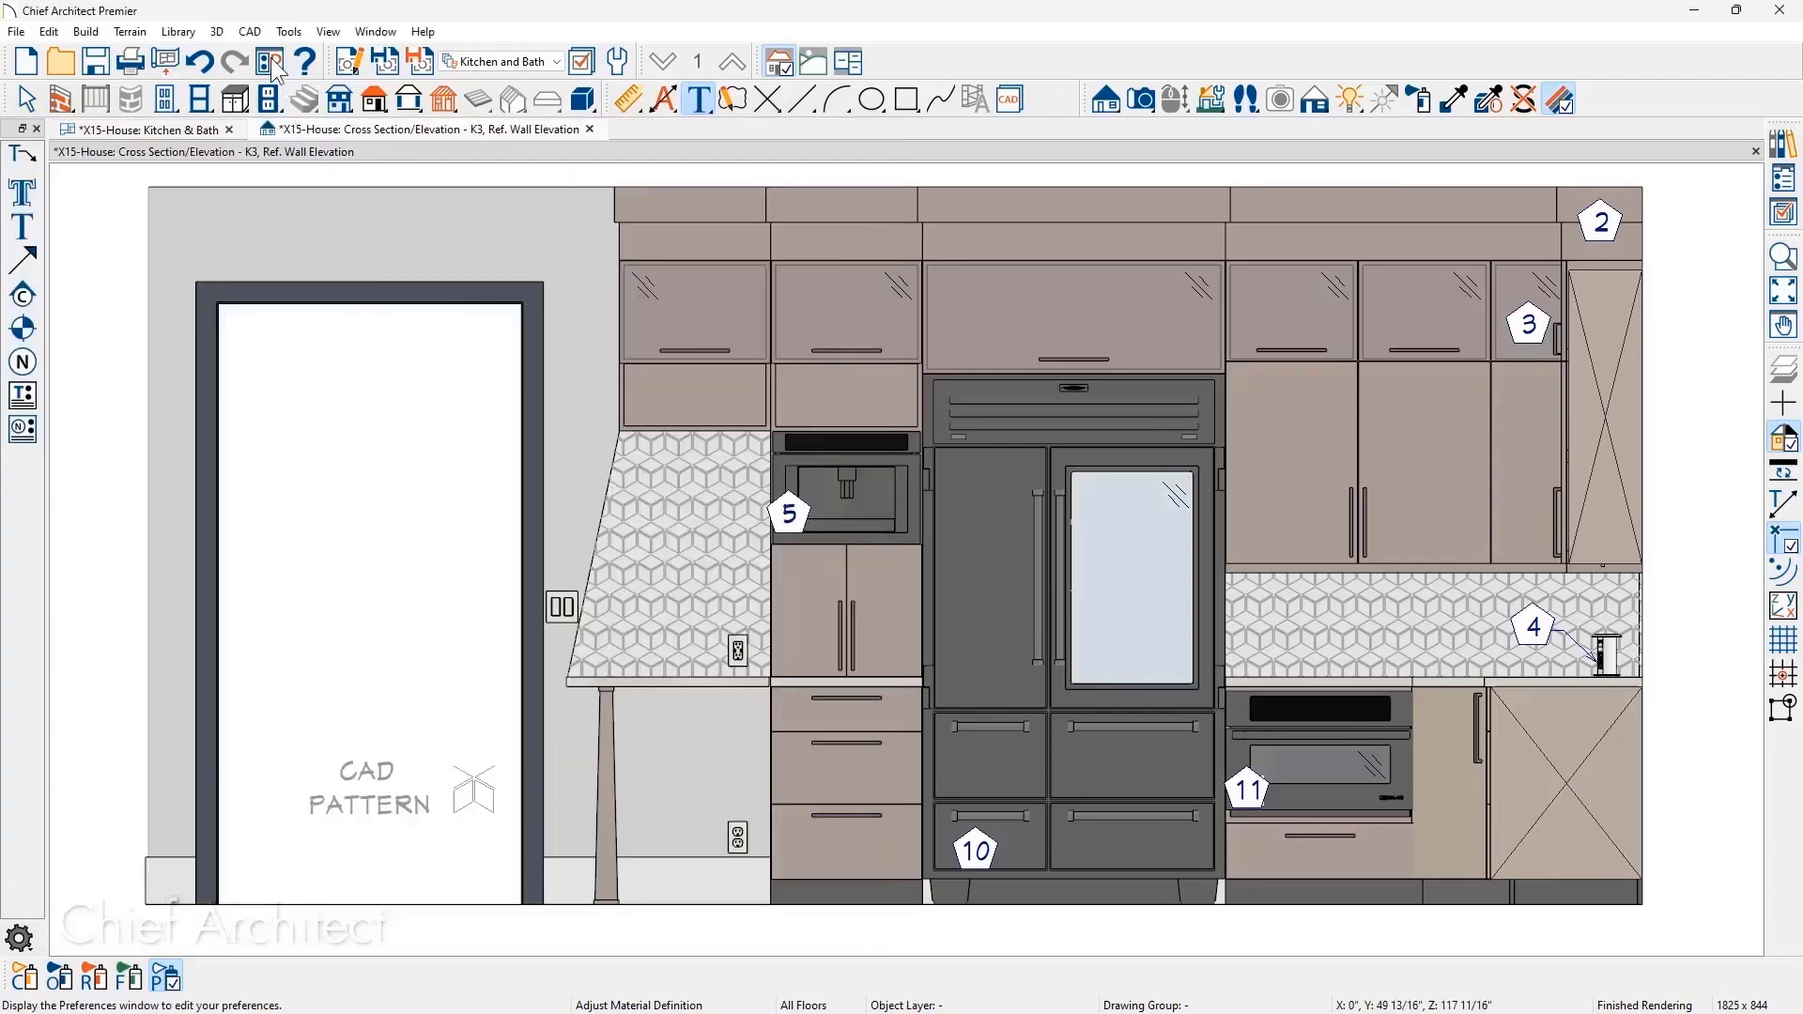
- Create a new 12" CAD fill pattern named New Pattern
{"action": "left_click", "coordinate": [248, 32]}
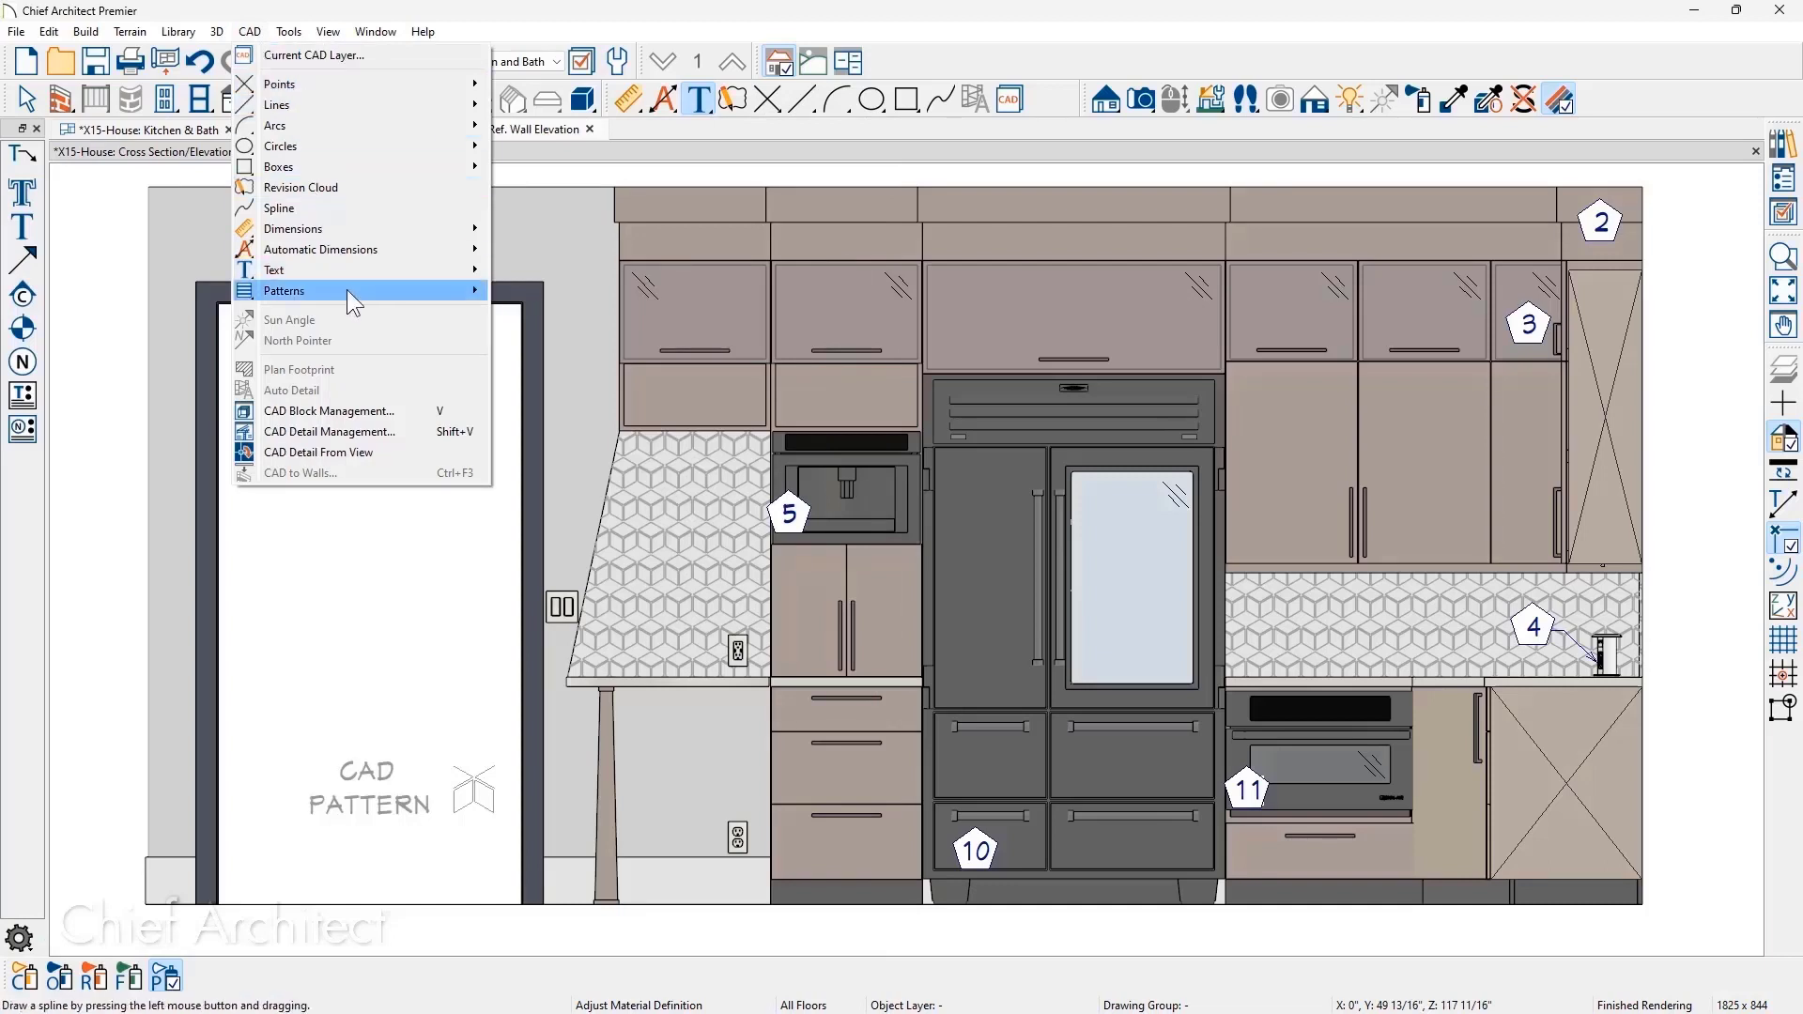
{"action": "mouse_move", "coordinate": [346, 290]}
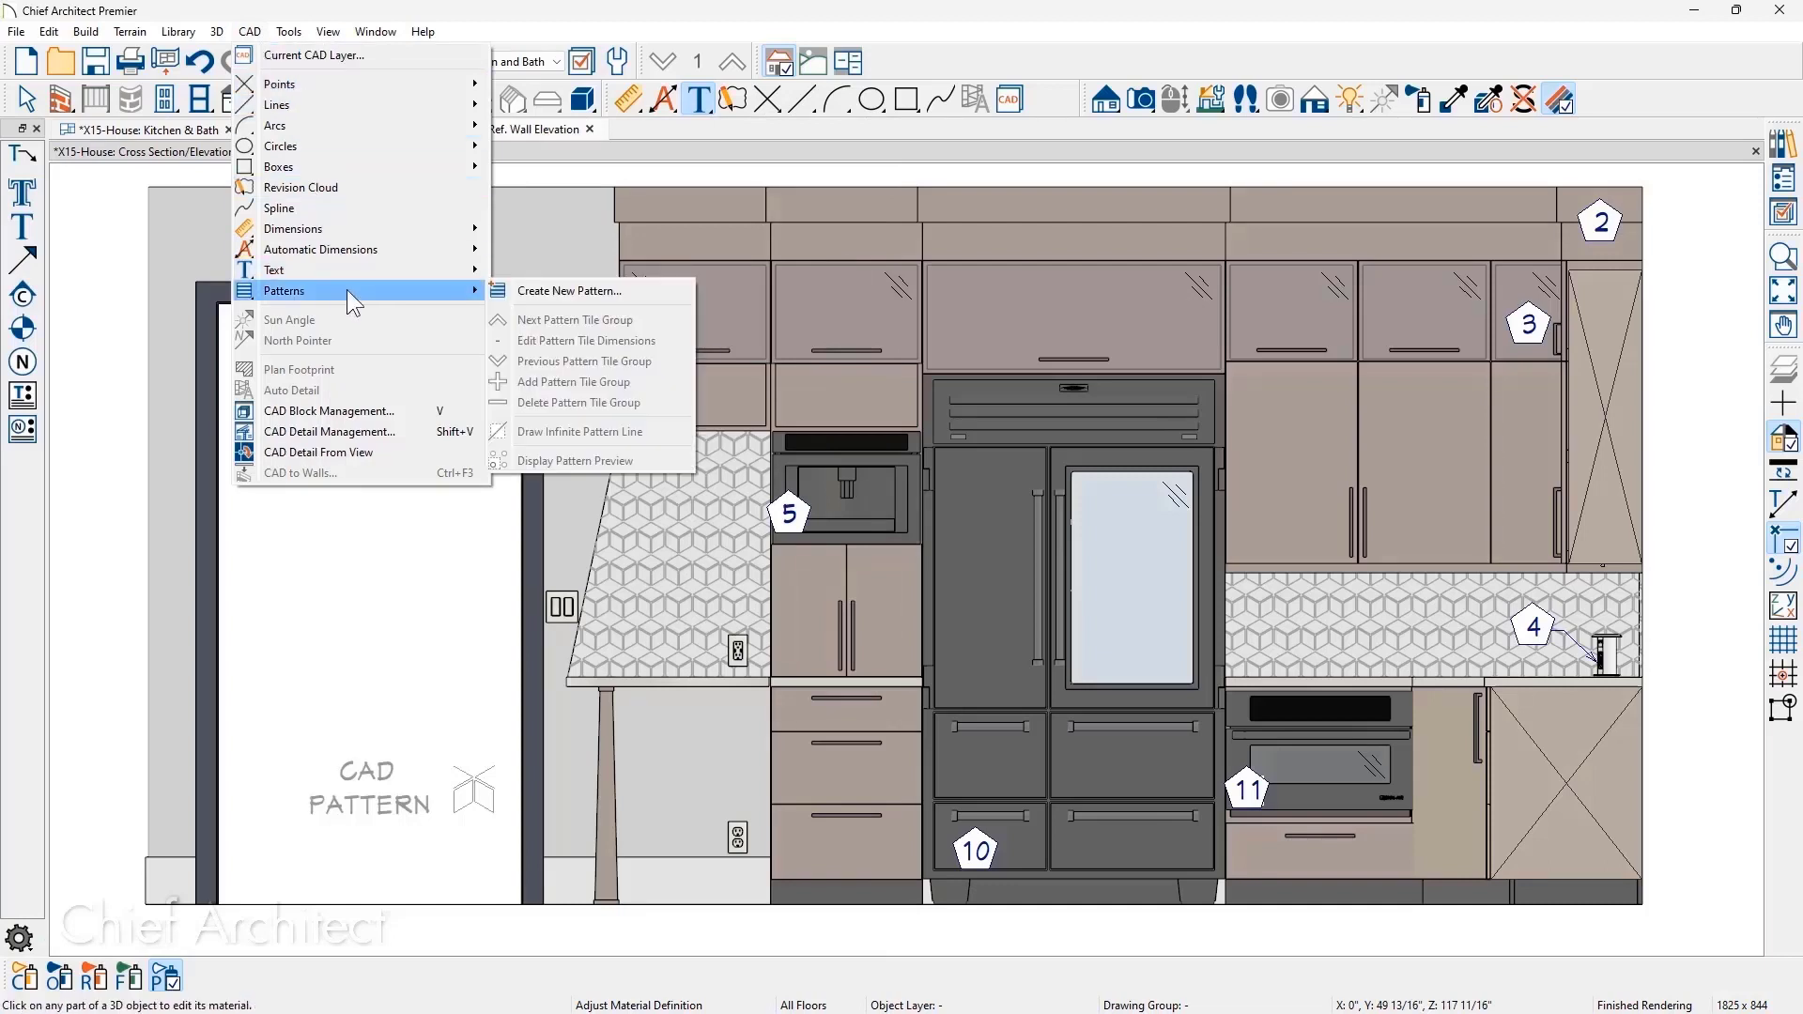
{"action": "left_click", "coordinate": [633, 293]}
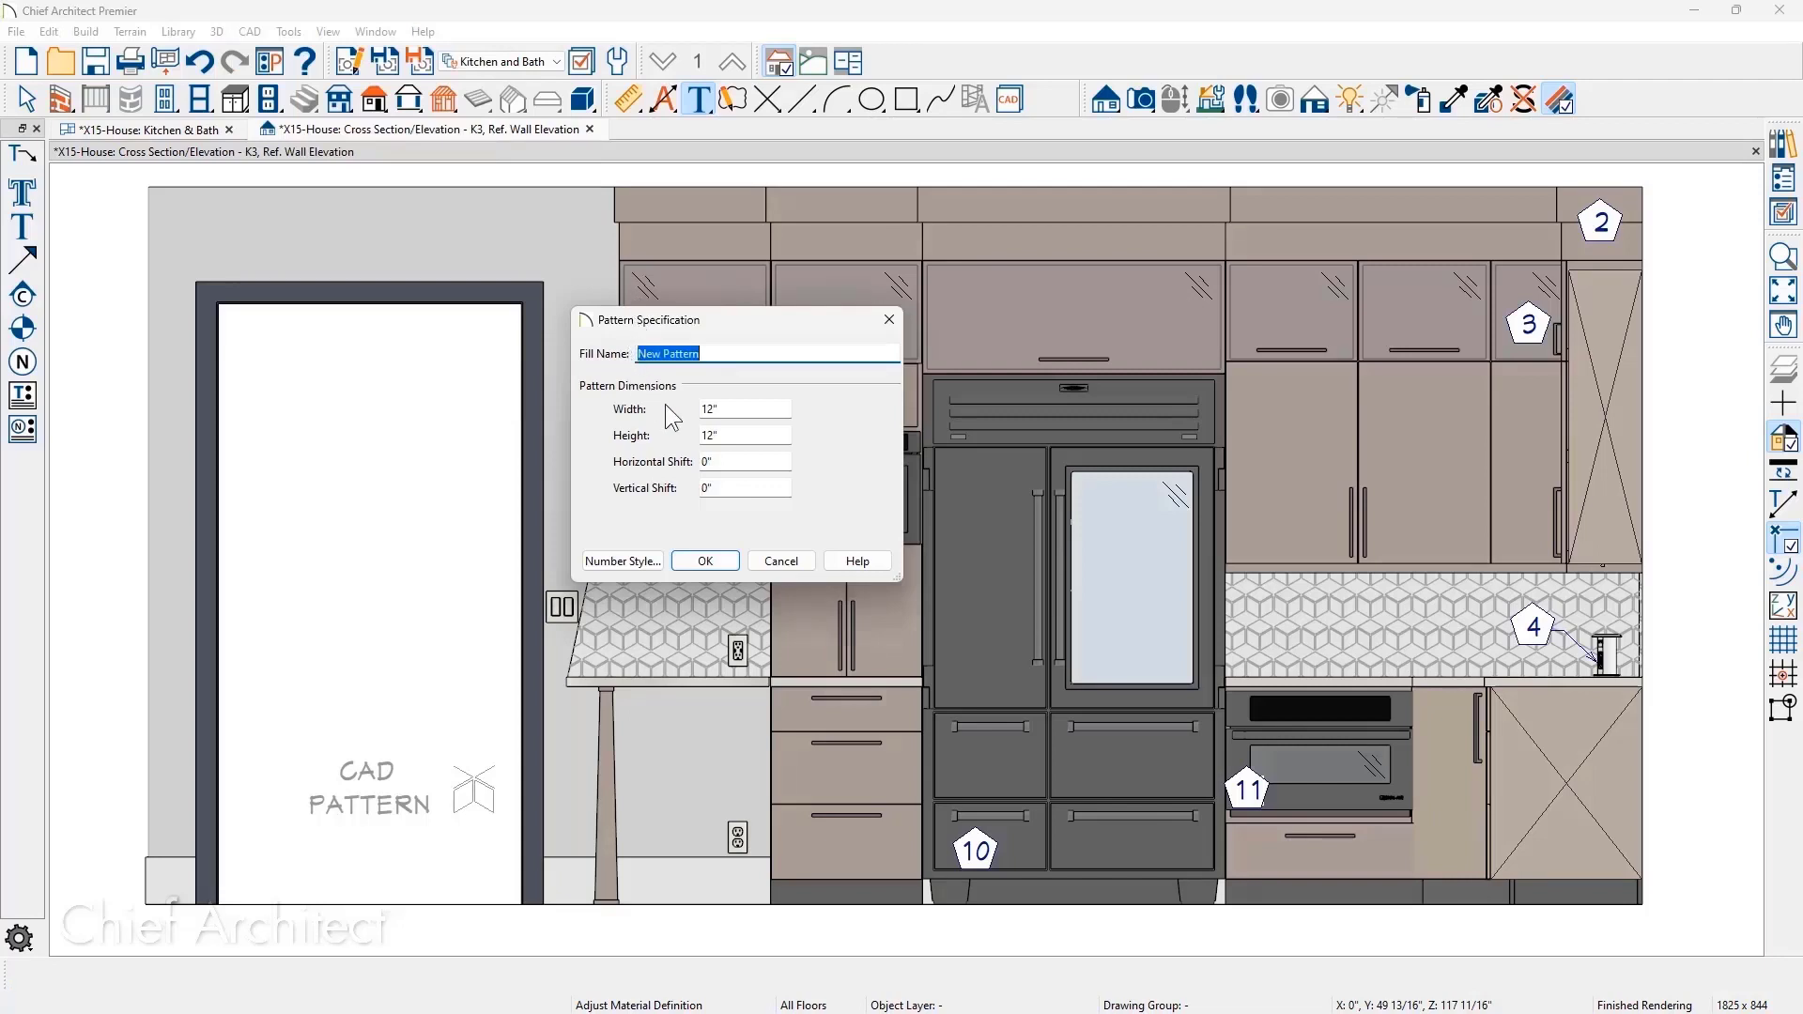
{"action": "left_click", "coordinate": [704, 561]}
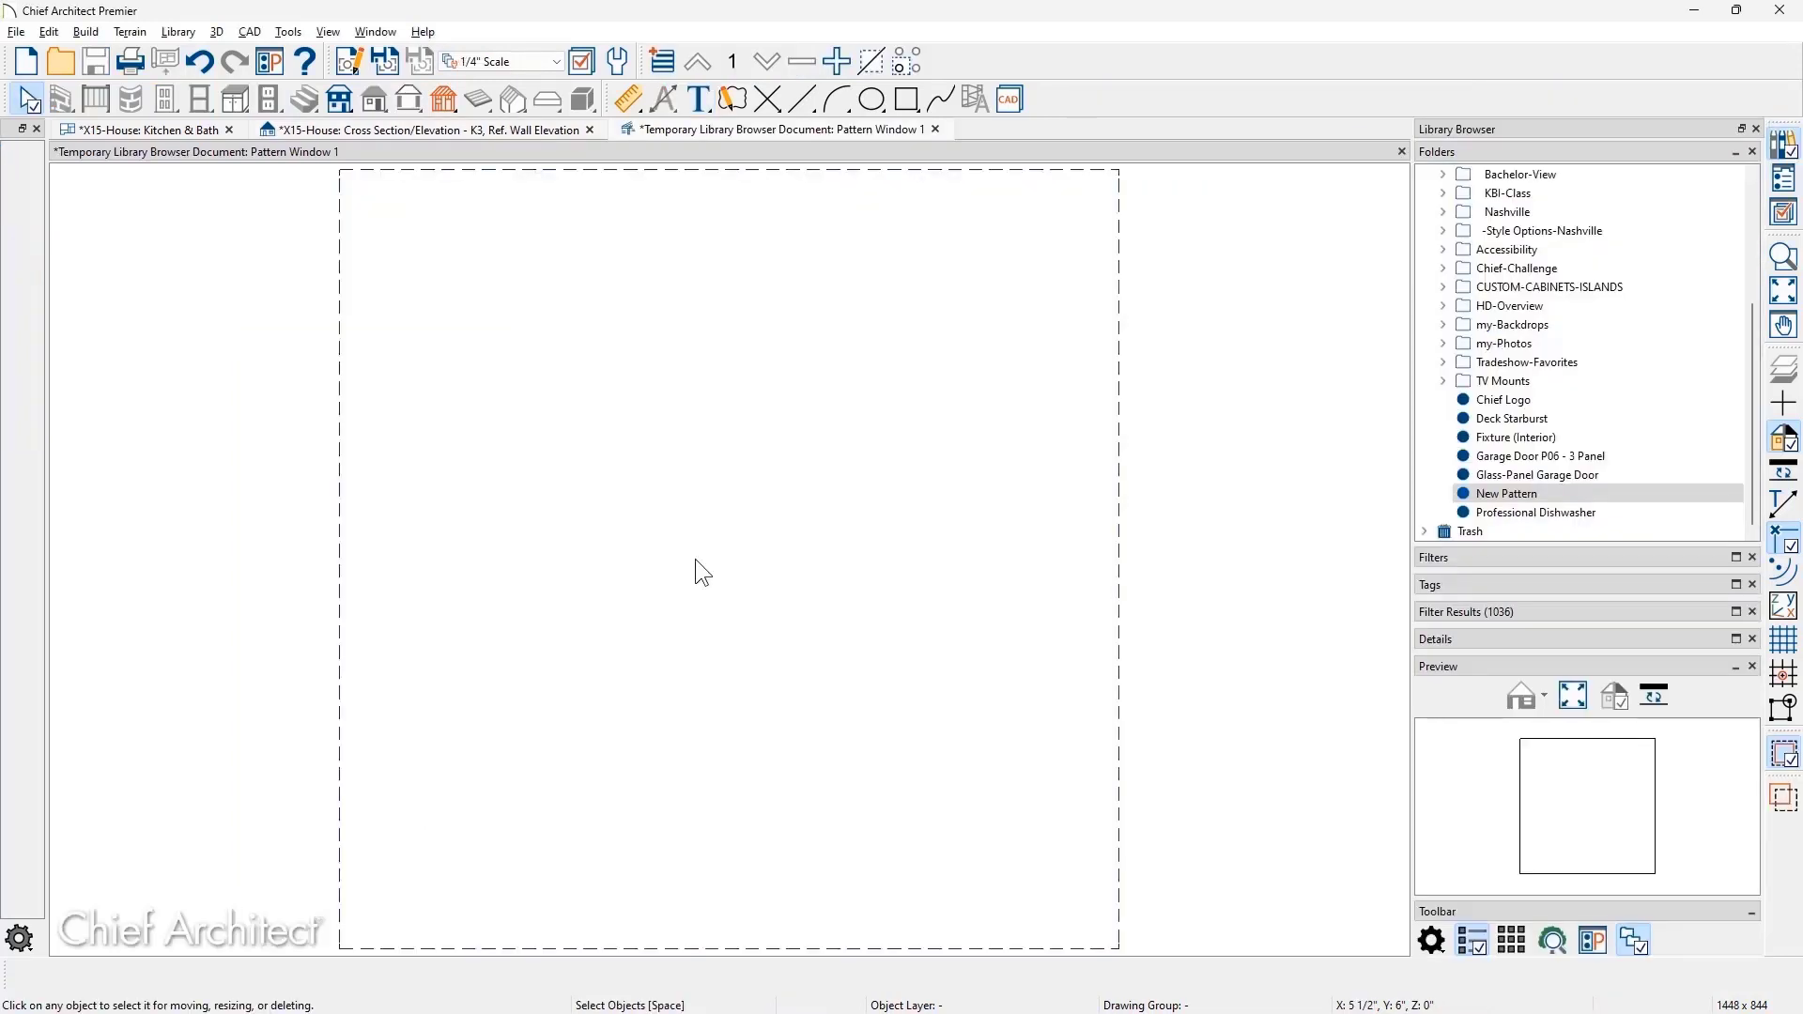
- Draw four circles of different sizes in the corners of the pattern tile
{"action": "left_click", "coordinate": [873, 99]}
{"action": "left_click_drag", "start_coordinate": [450, 284], "coordinate": [545, 391]}
{"action": "left_click_drag", "start_coordinate": [521, 503], "coordinate": [637, 769]}
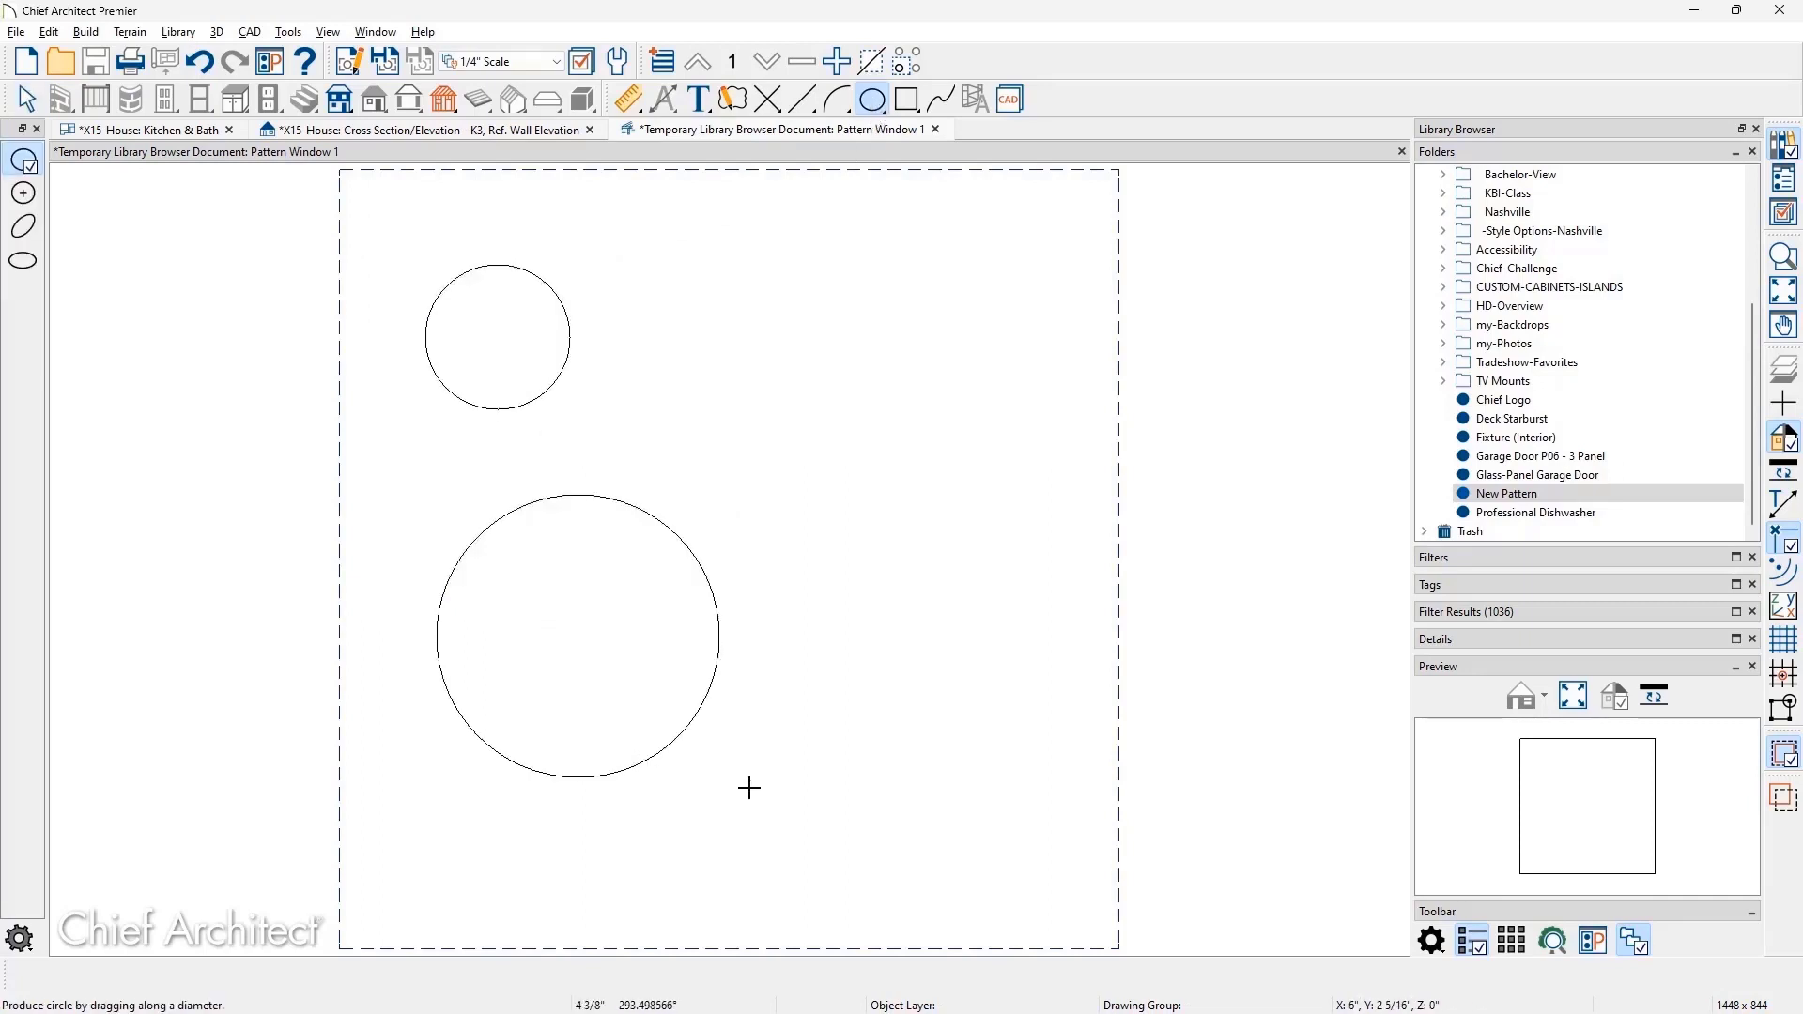
{"action": "left_click_drag", "start_coordinate": [749, 787], "coordinate": [951, 829]}
{"action": "left_click_drag", "start_coordinate": [774, 299], "coordinate": [967, 562]}
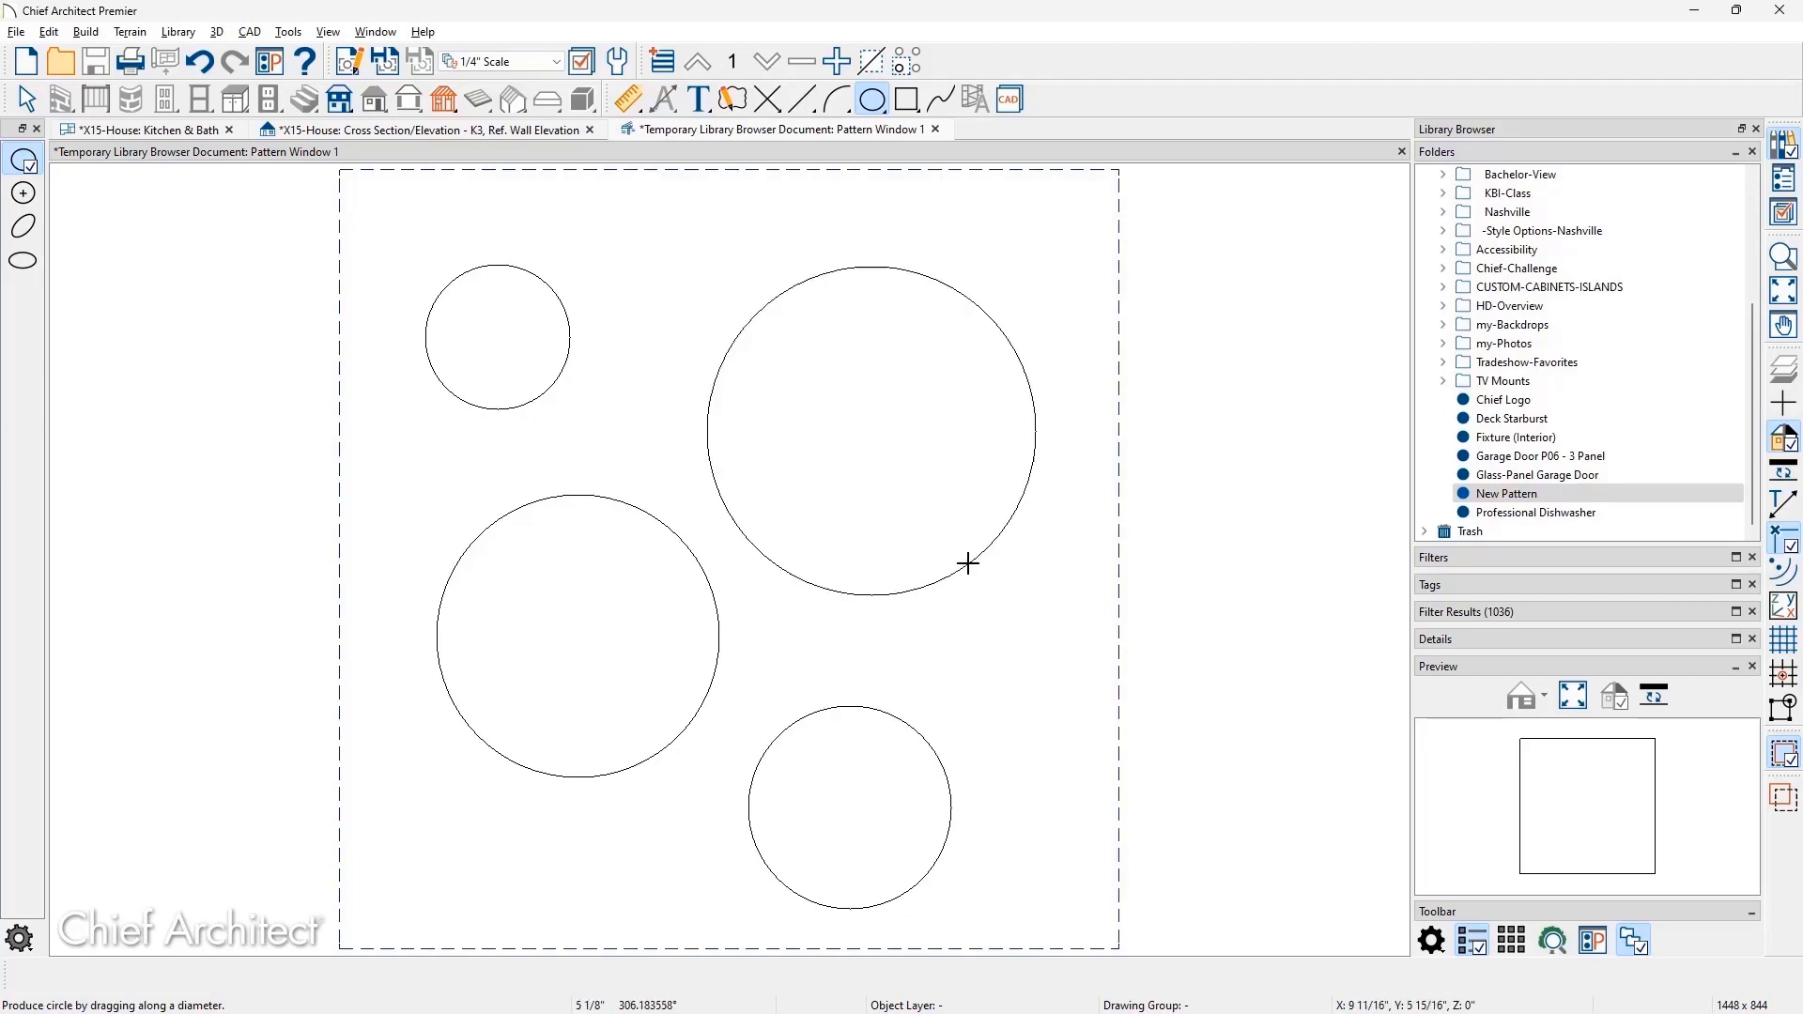
- Preview the tile repeating across the canvas and place the cube tile image inside it
{"action": "left_click", "coordinate": [908, 62]}
{"action": "scroll", "coordinate": [874, 465], "scroll_direction": "down", "scroll_amount": 3}
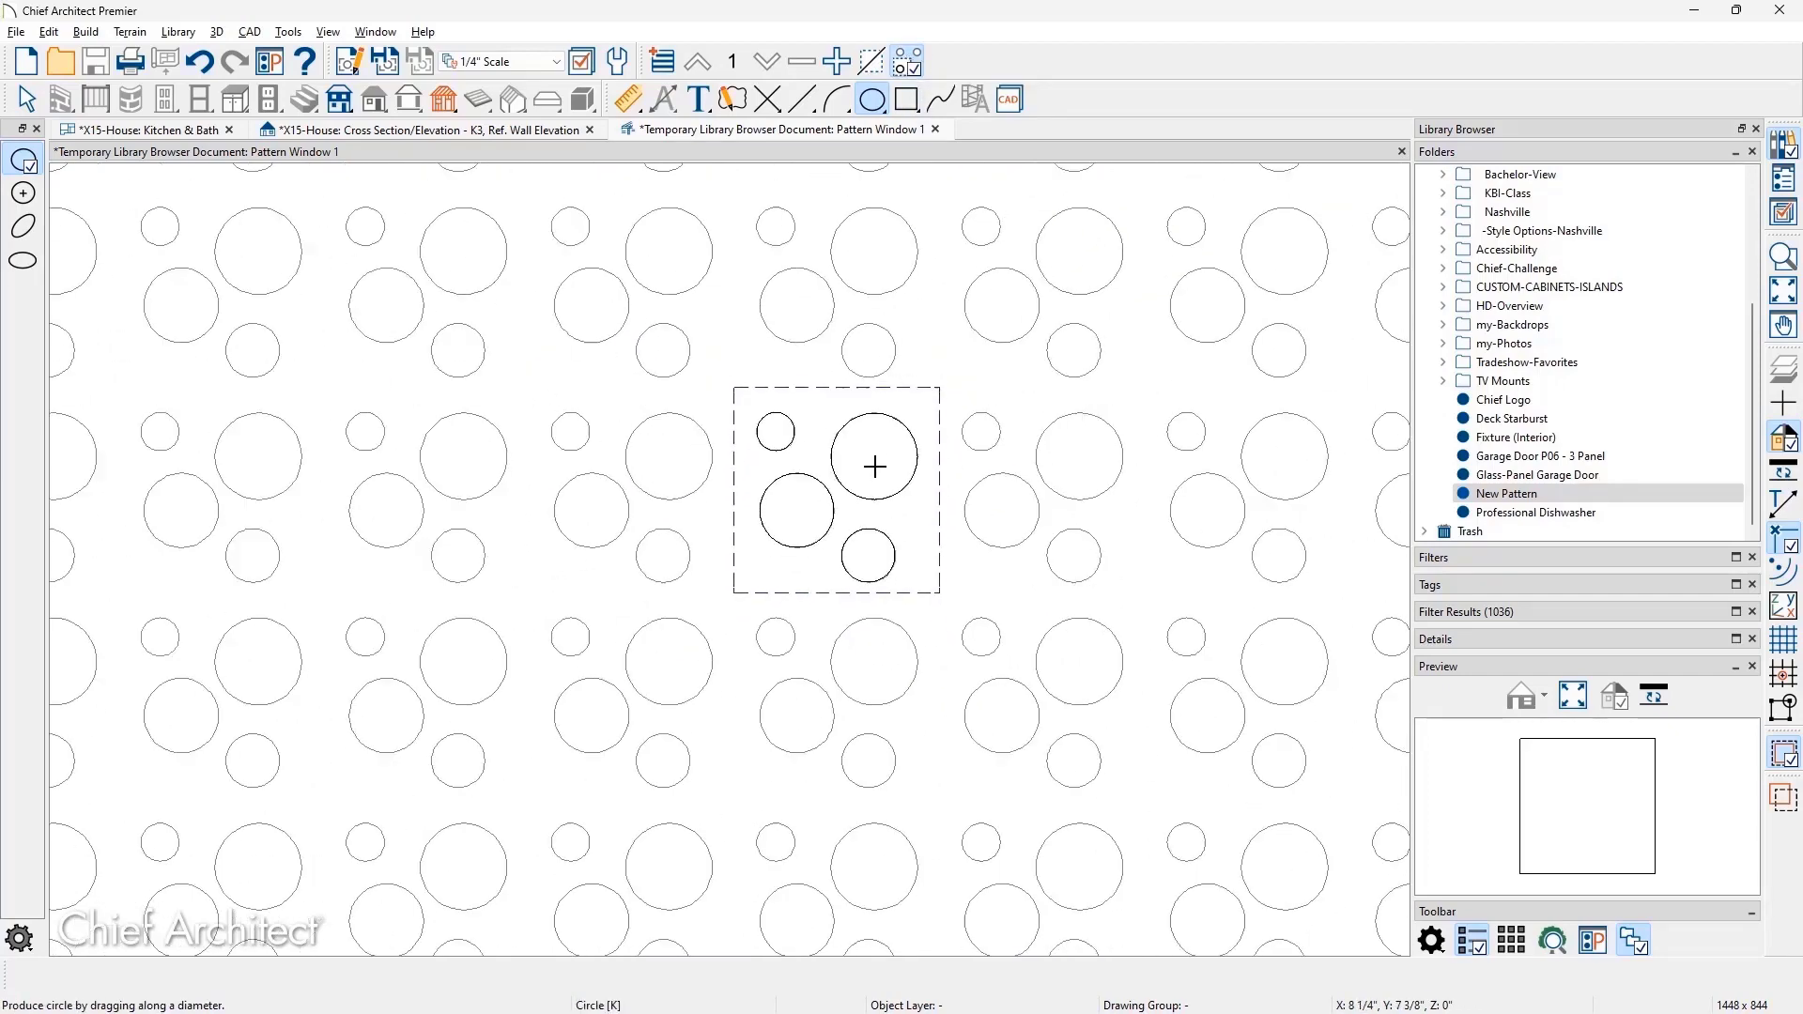
{"action": "key", "text": "alt+c"}
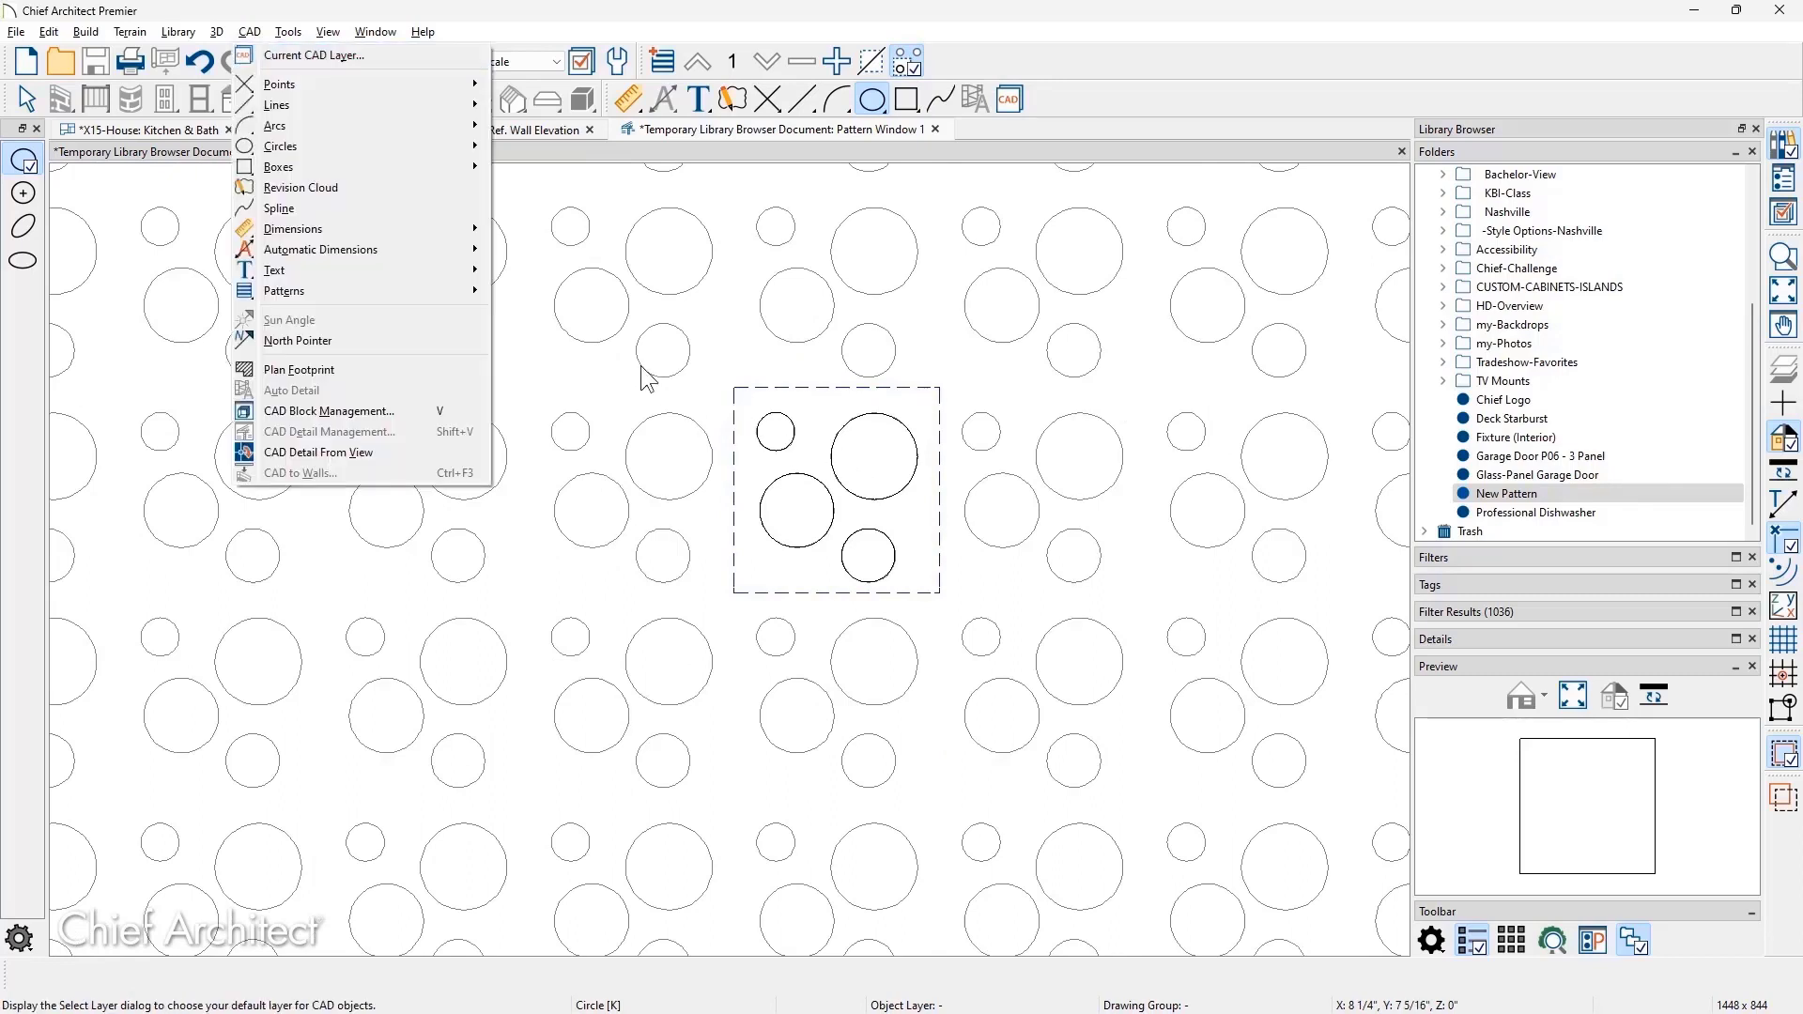
{"action": "mouse_move", "coordinate": [470, 291]}
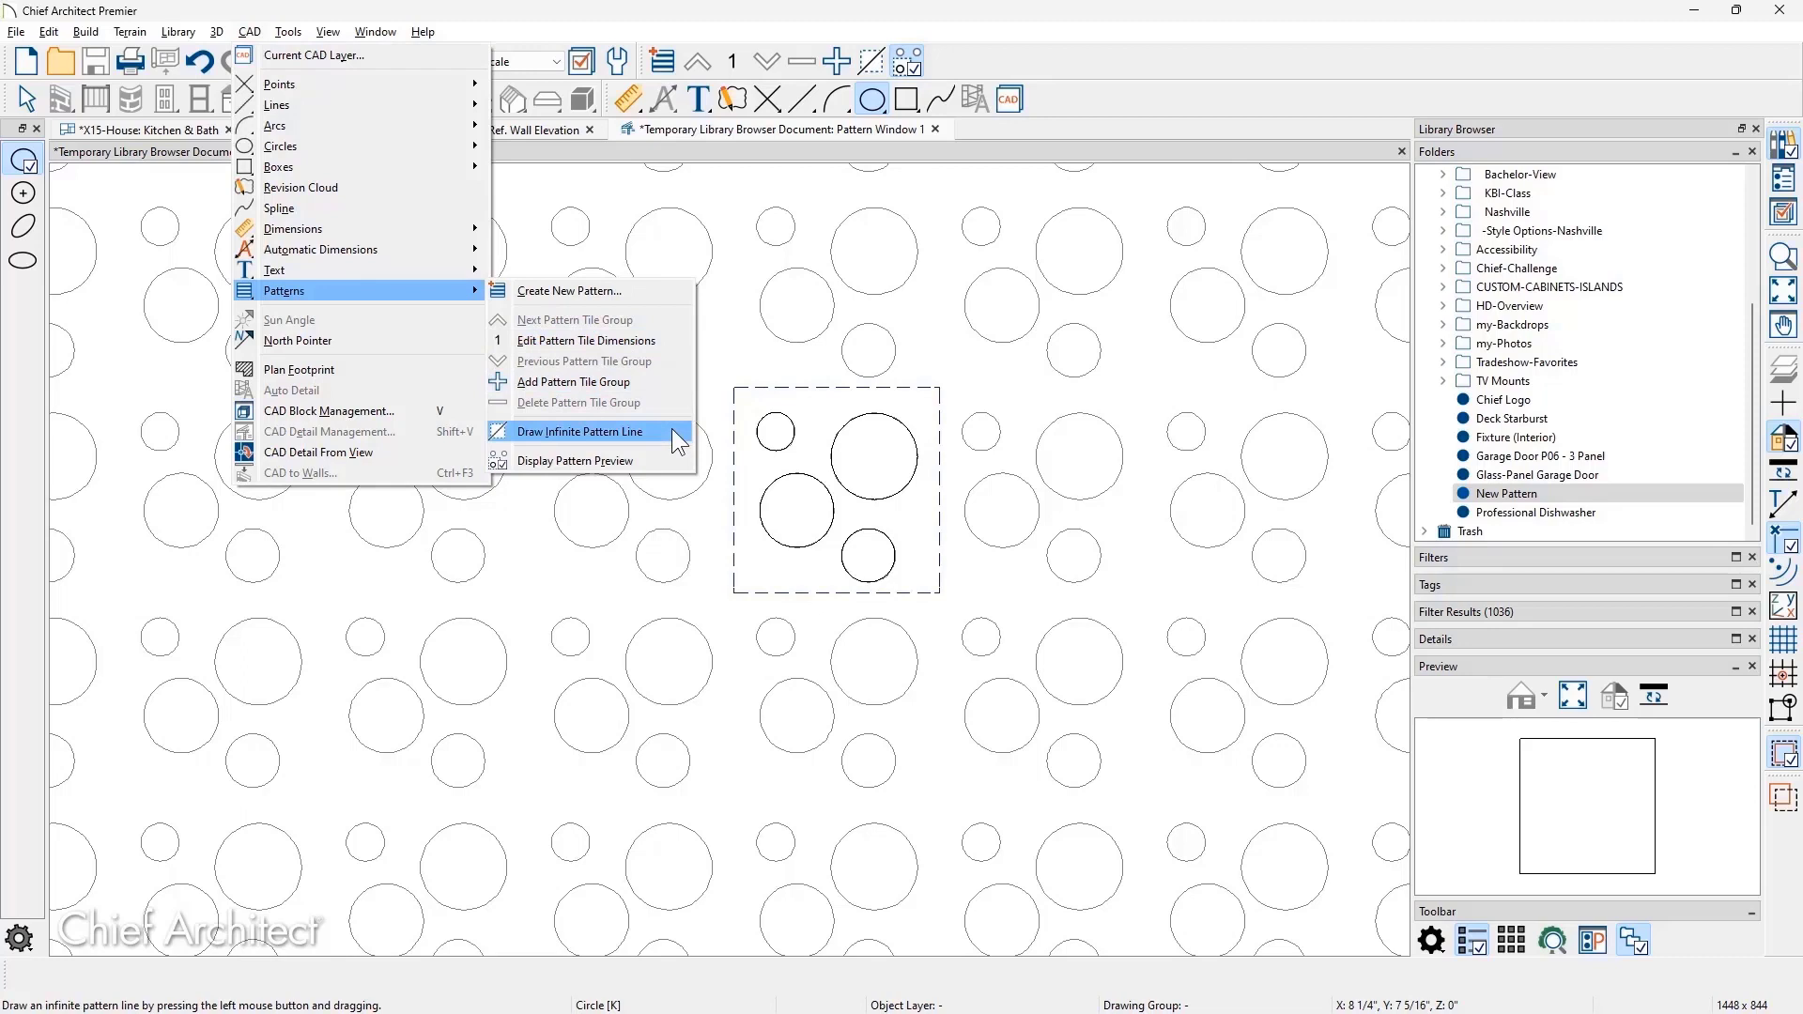
{"action": "key", "text": "Escape"}
{"action": "left_click_drag", "start_coordinate": [1728, 367], "coordinate": [850, 521]}
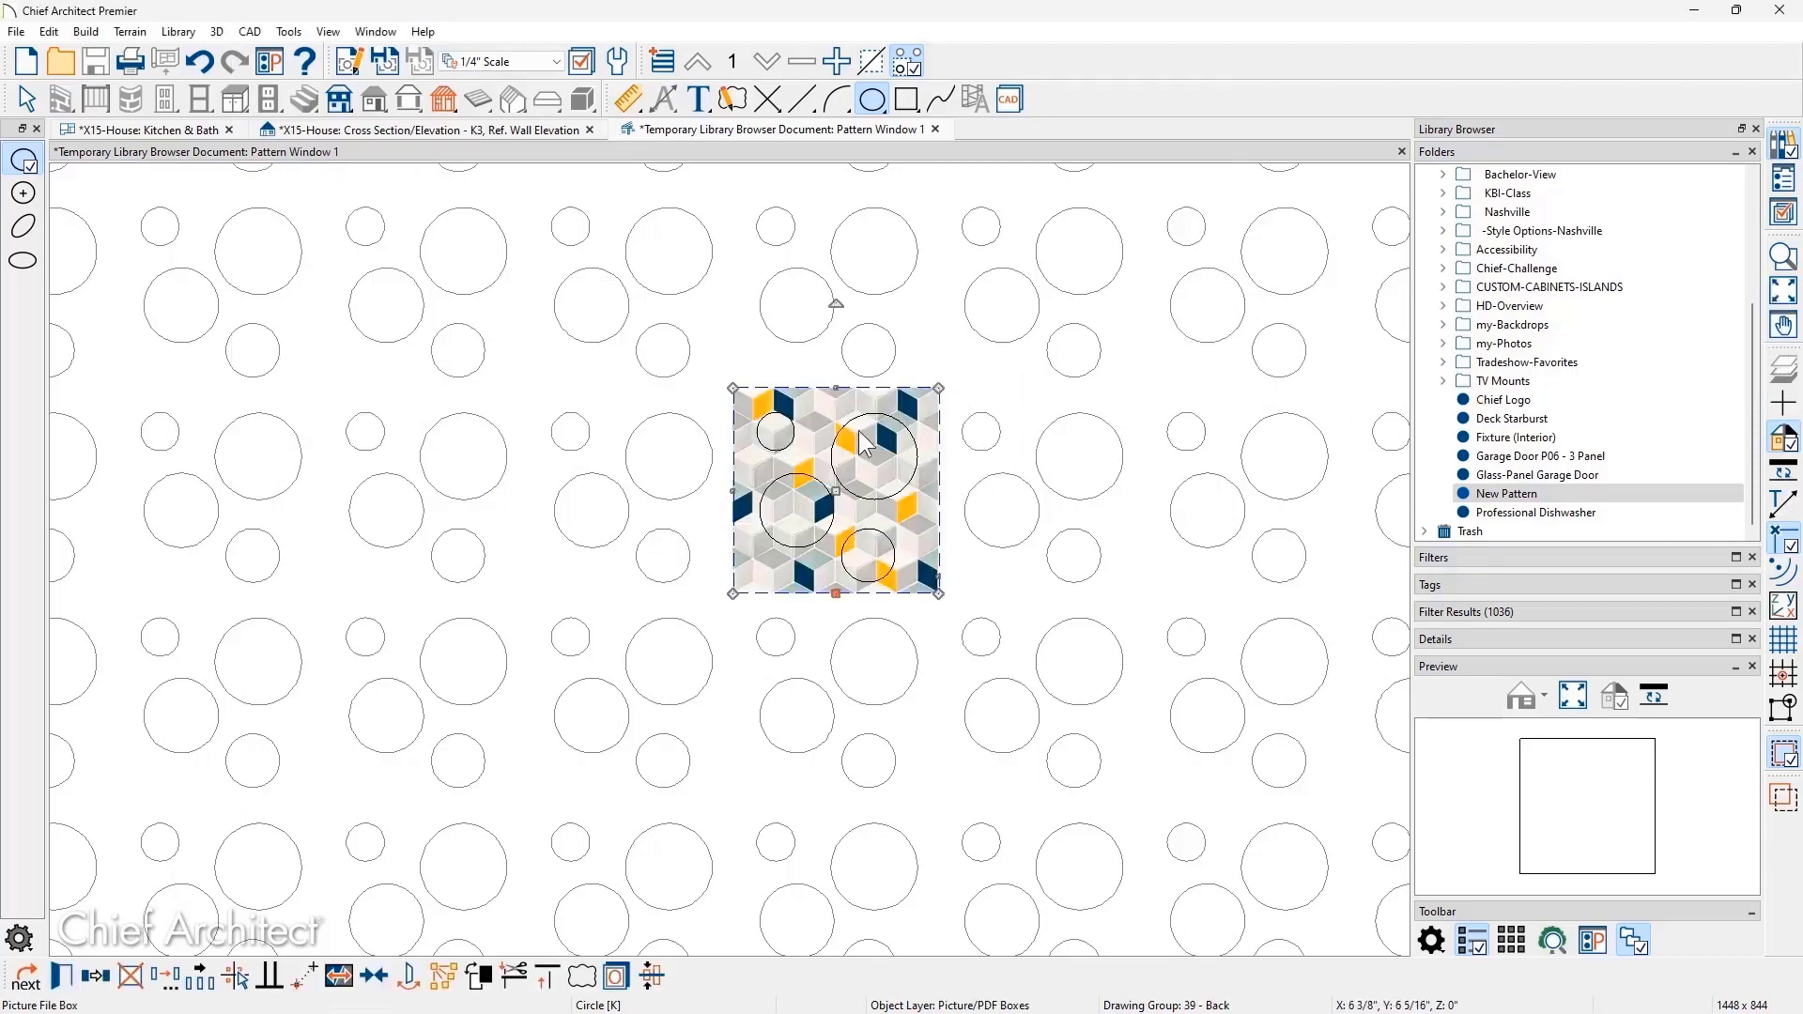
- Save the circle pattern and assign New Pattern as the backsplash material's fill pattern
{"action": "left_click", "coordinate": [935, 130]}
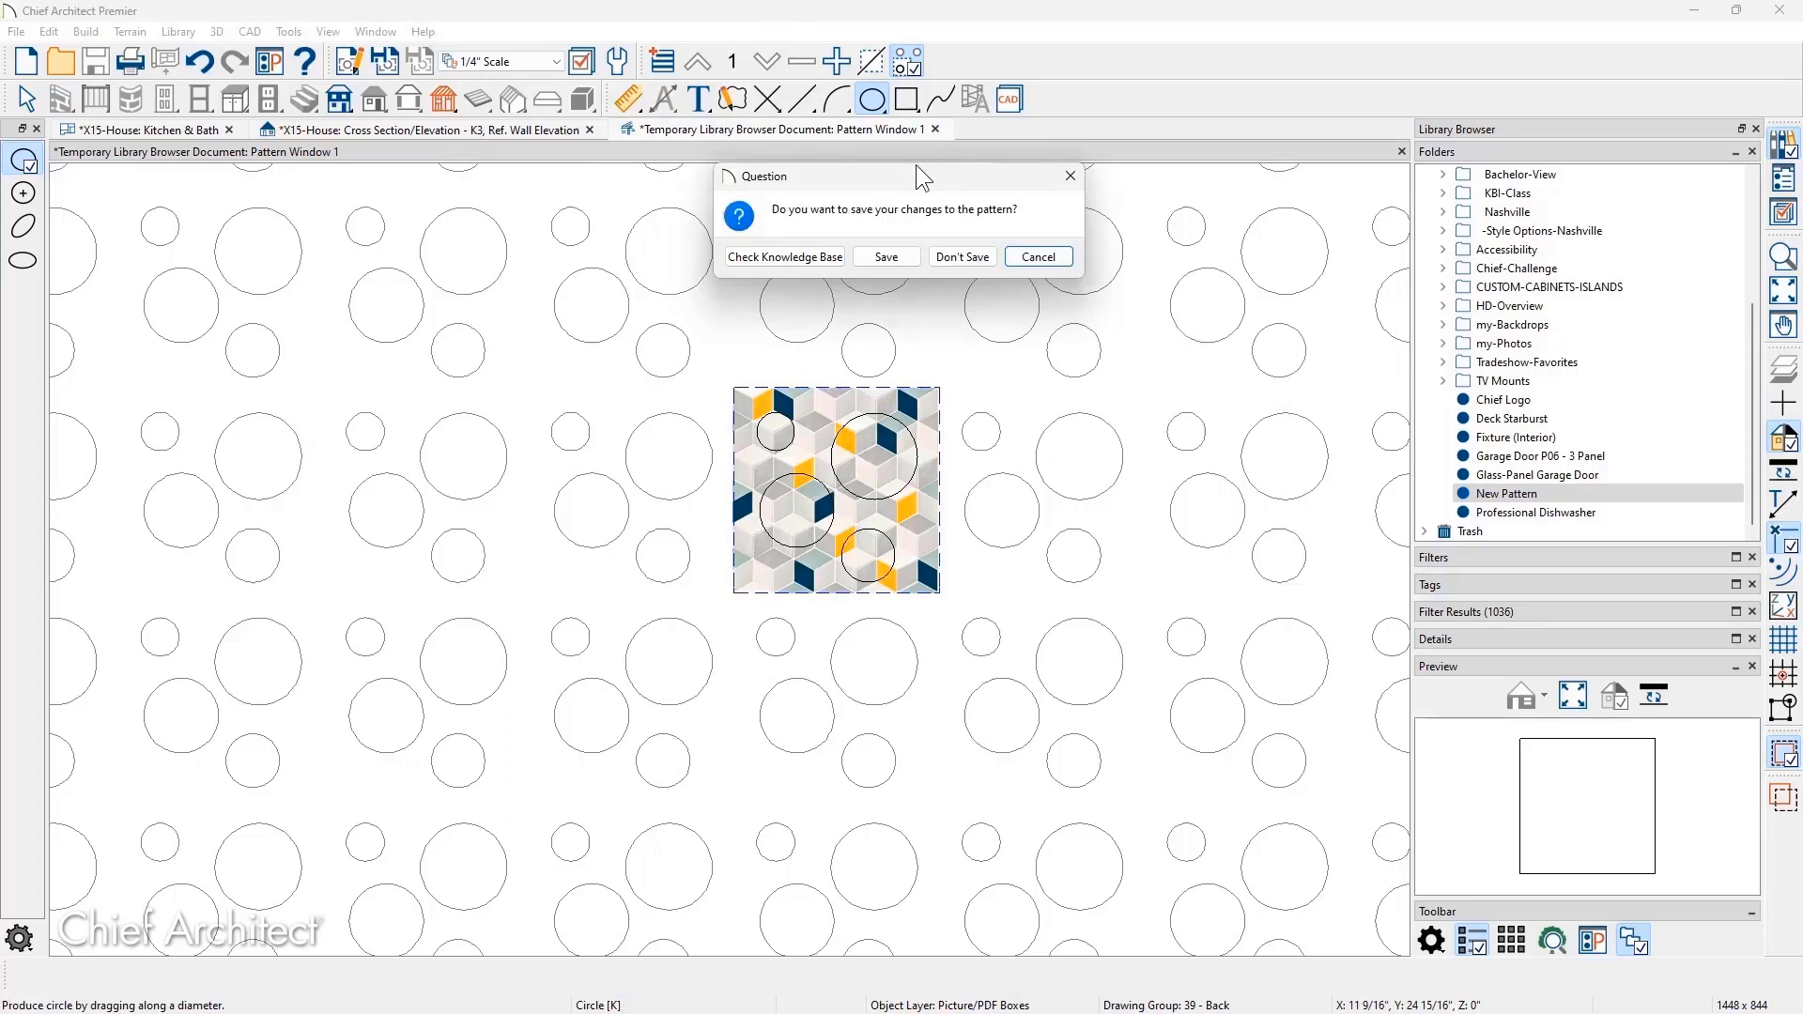
{"action": "left_click", "coordinate": [886, 256]}
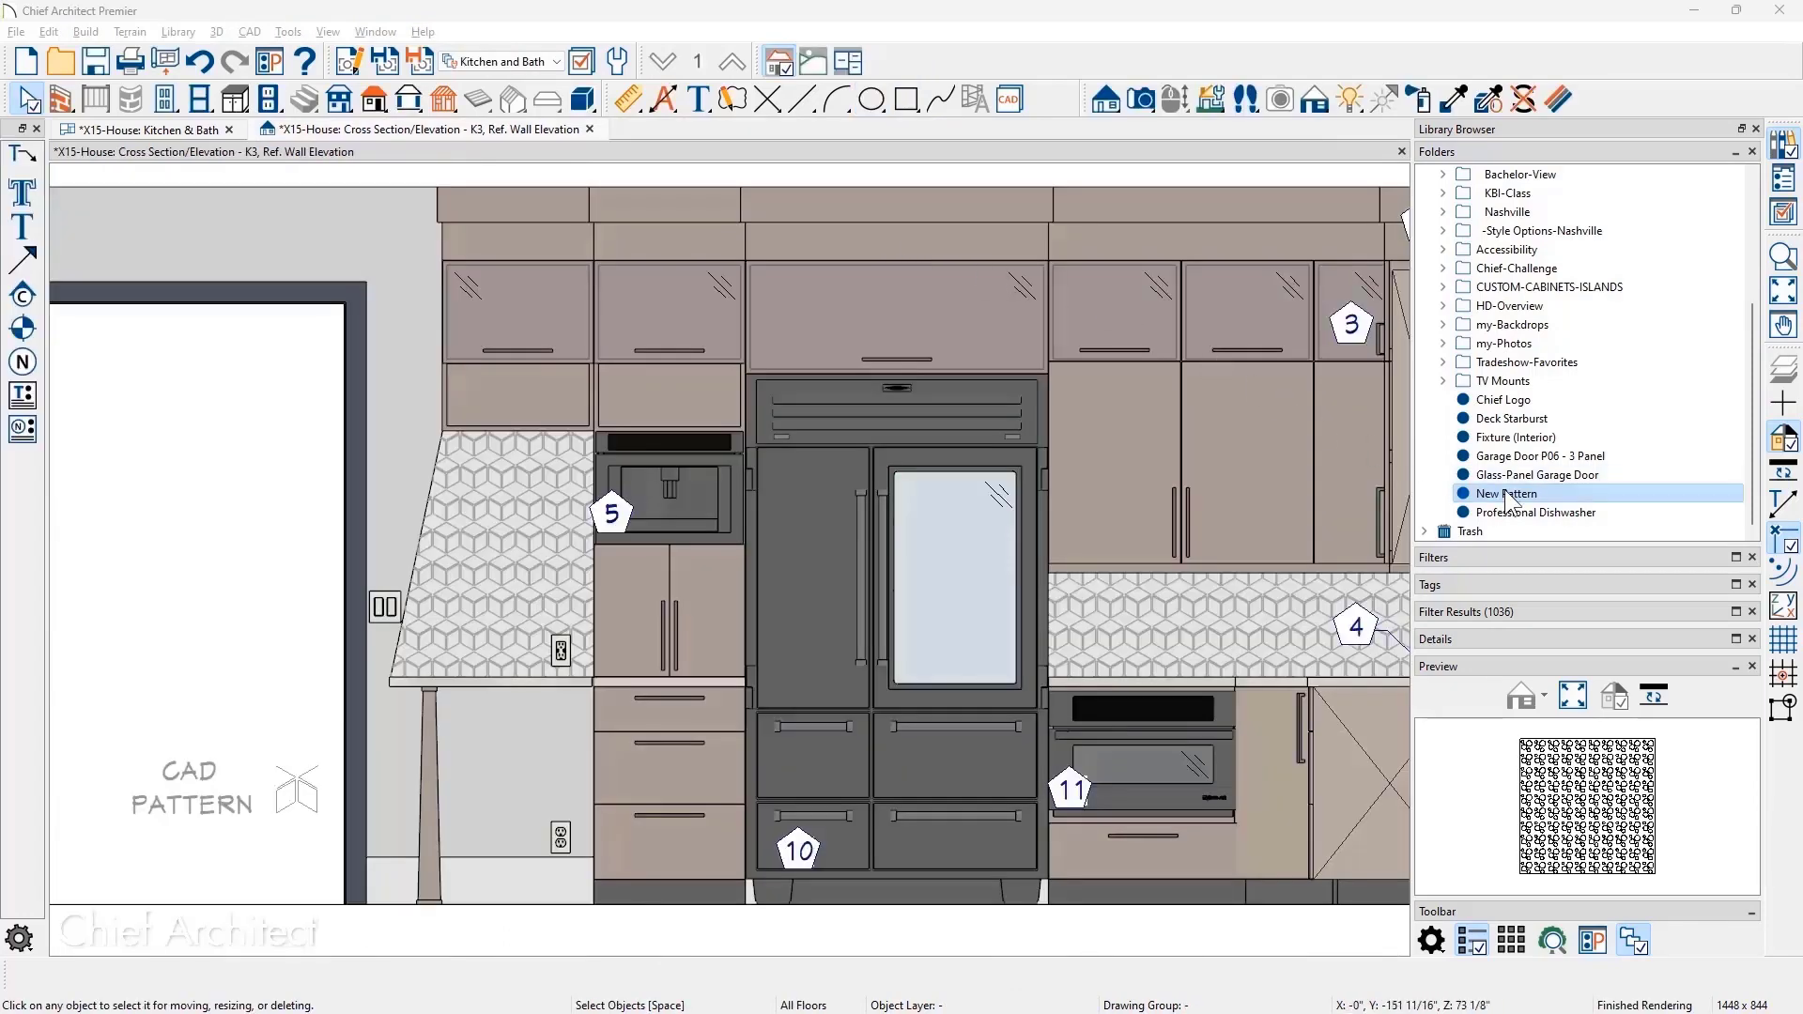
{"action": "left_click", "coordinate": [1558, 98]}
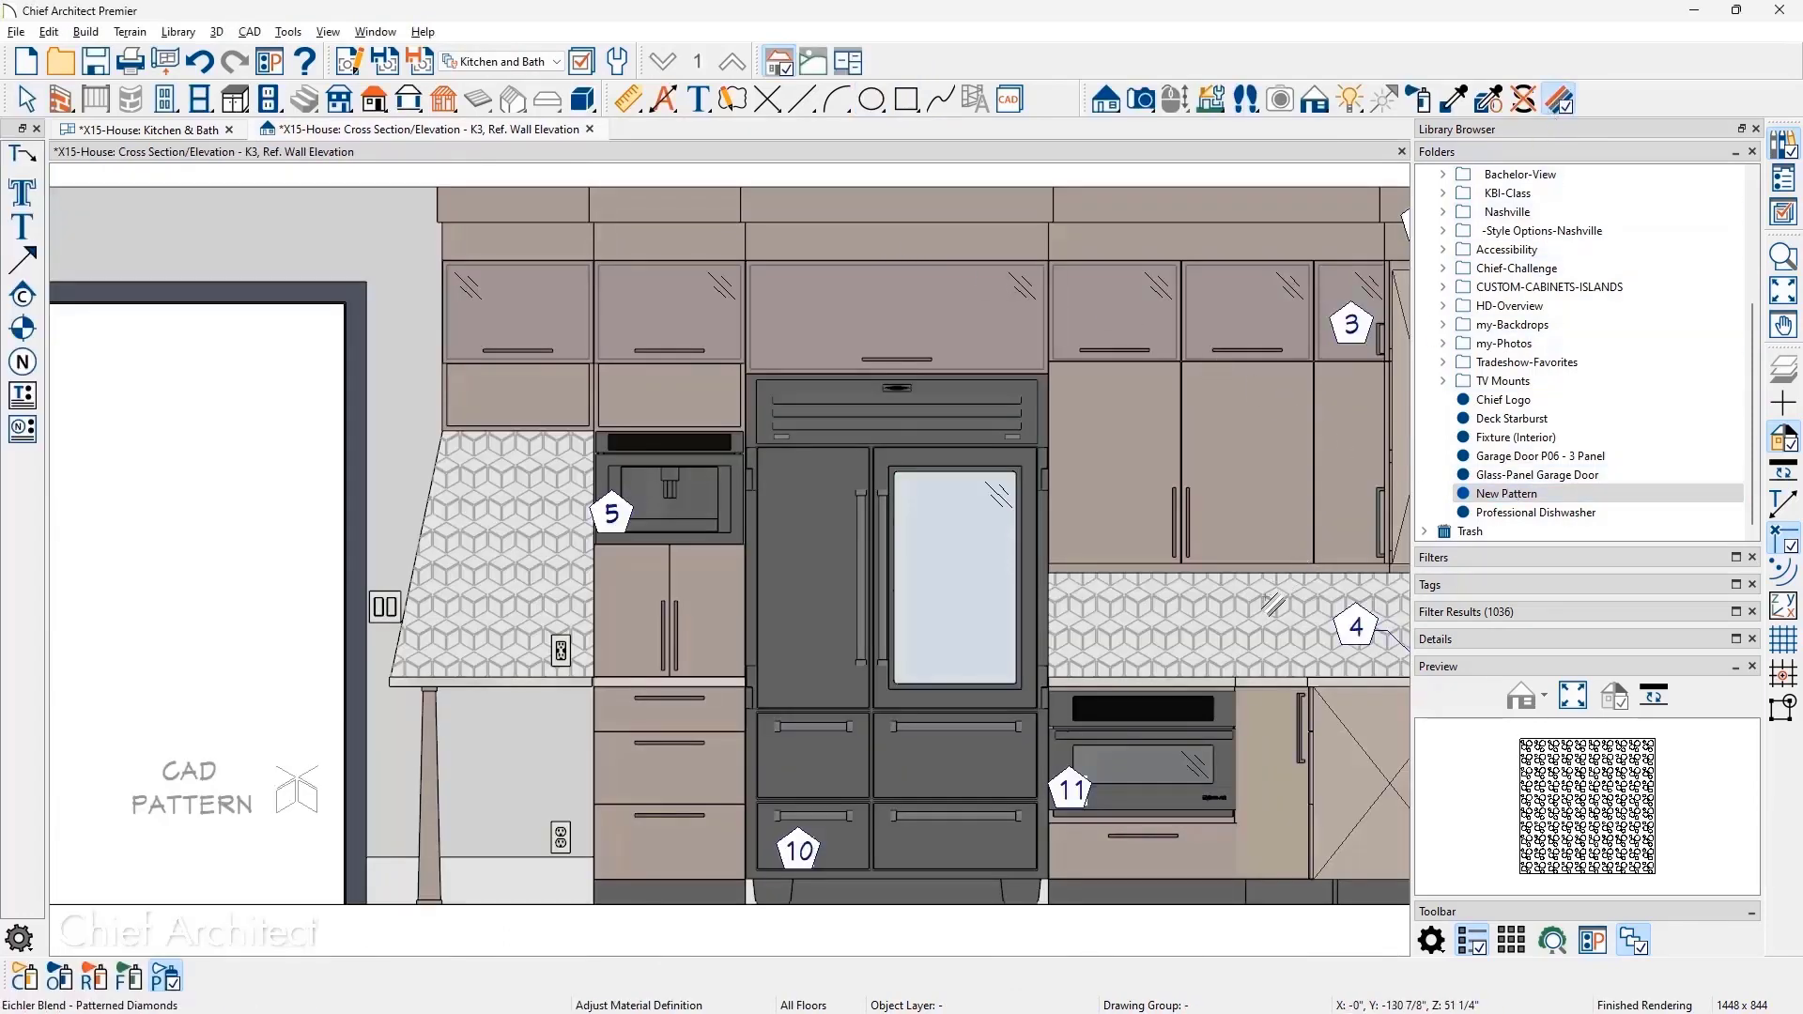
{"action": "left_click", "coordinate": [1269, 608]}
{"action": "left_click", "coordinate": [381, 354]}
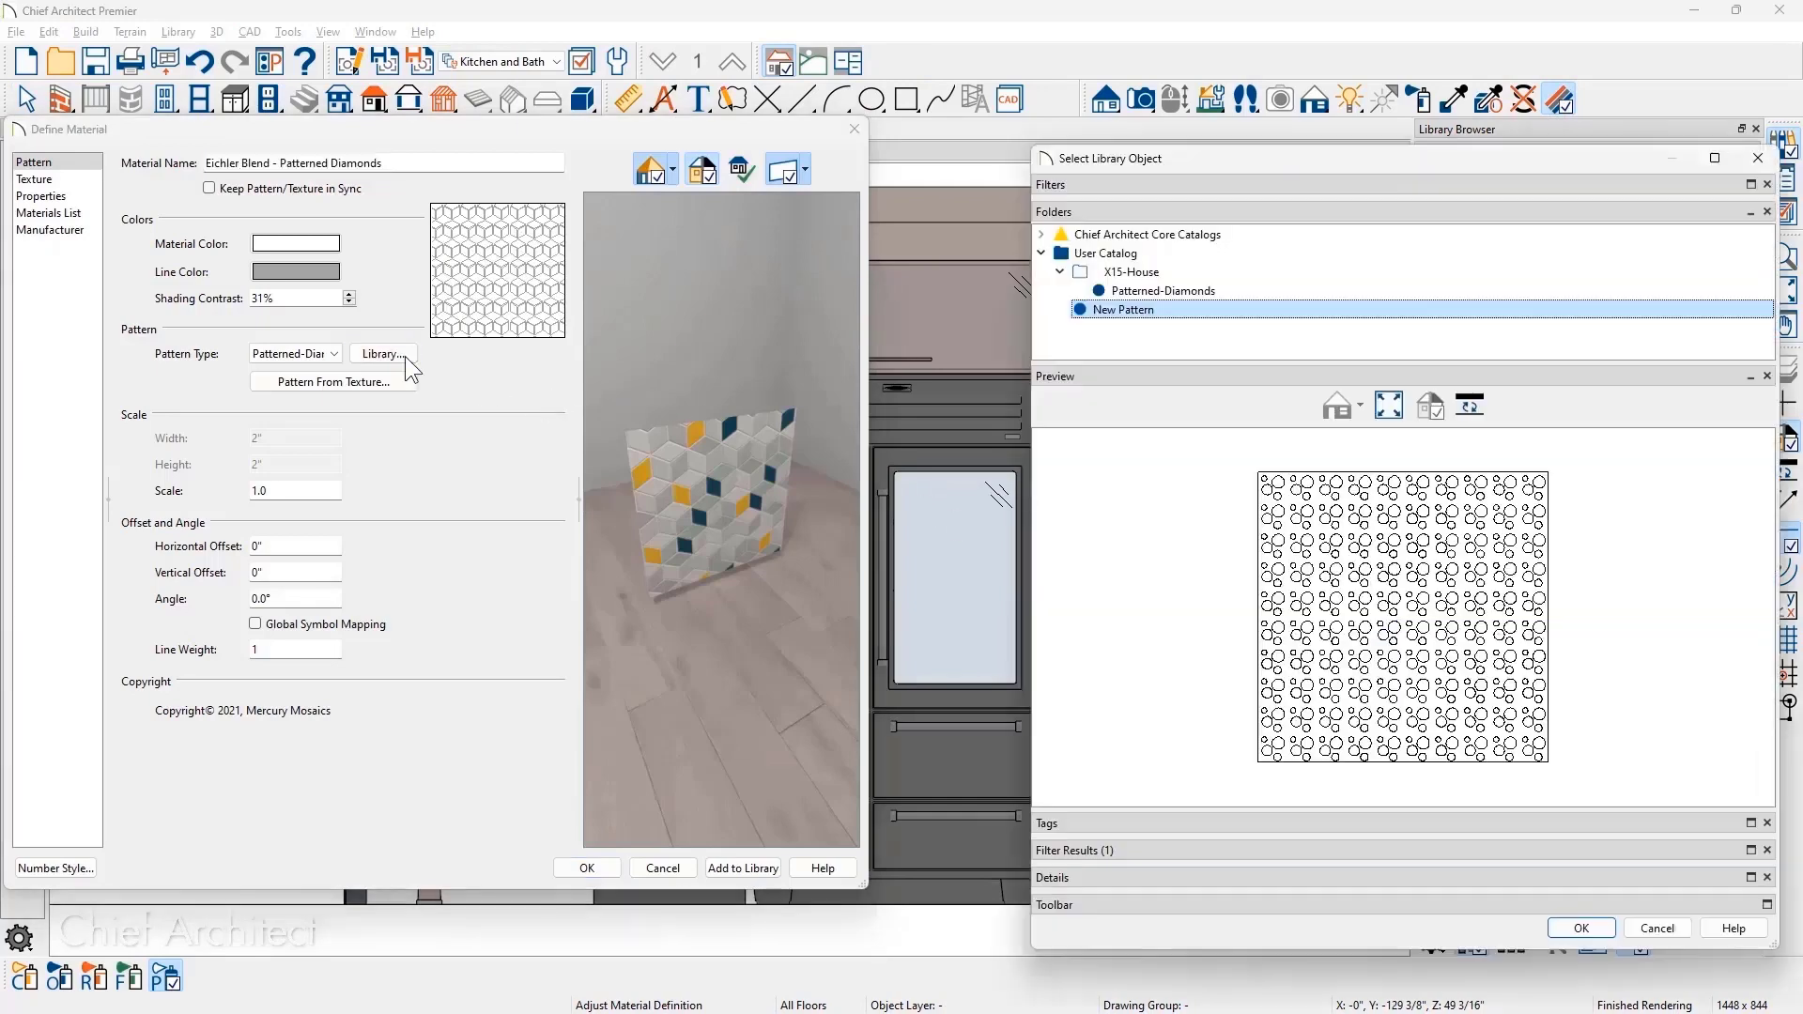
{"action": "left_click", "coordinate": [1580, 929]}
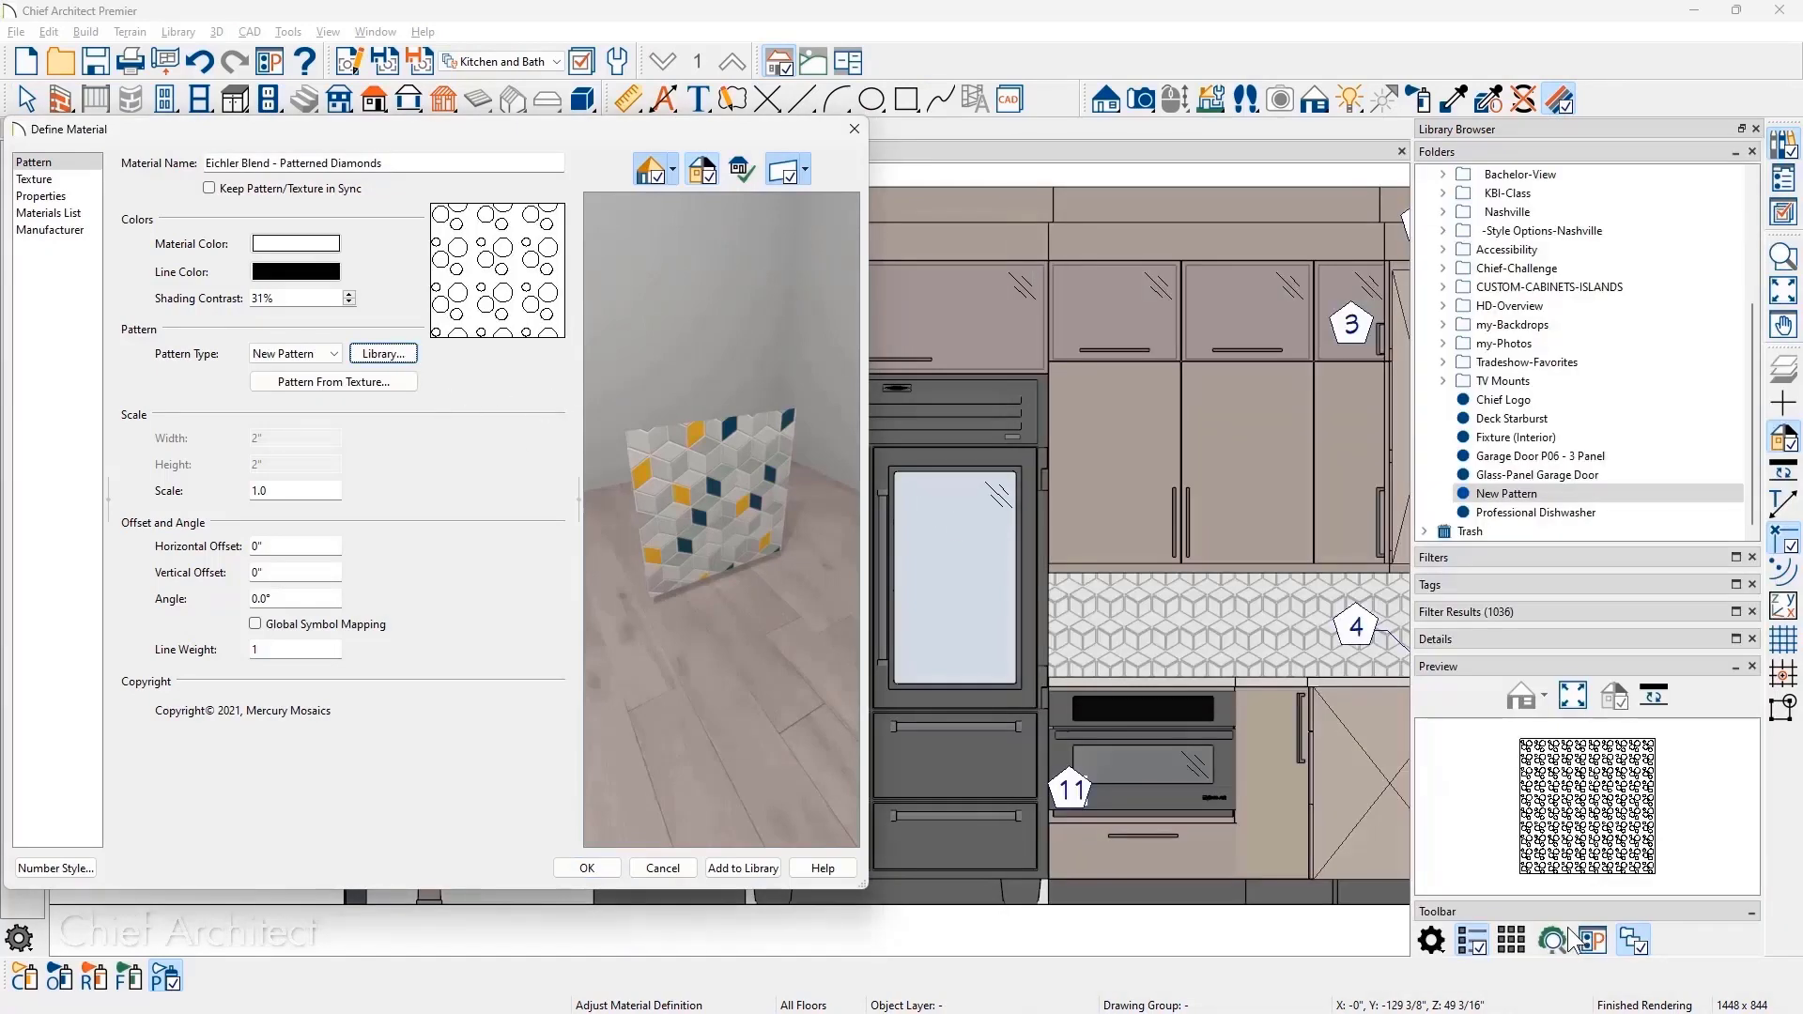
{"action": "left_click", "coordinate": [589, 867]}
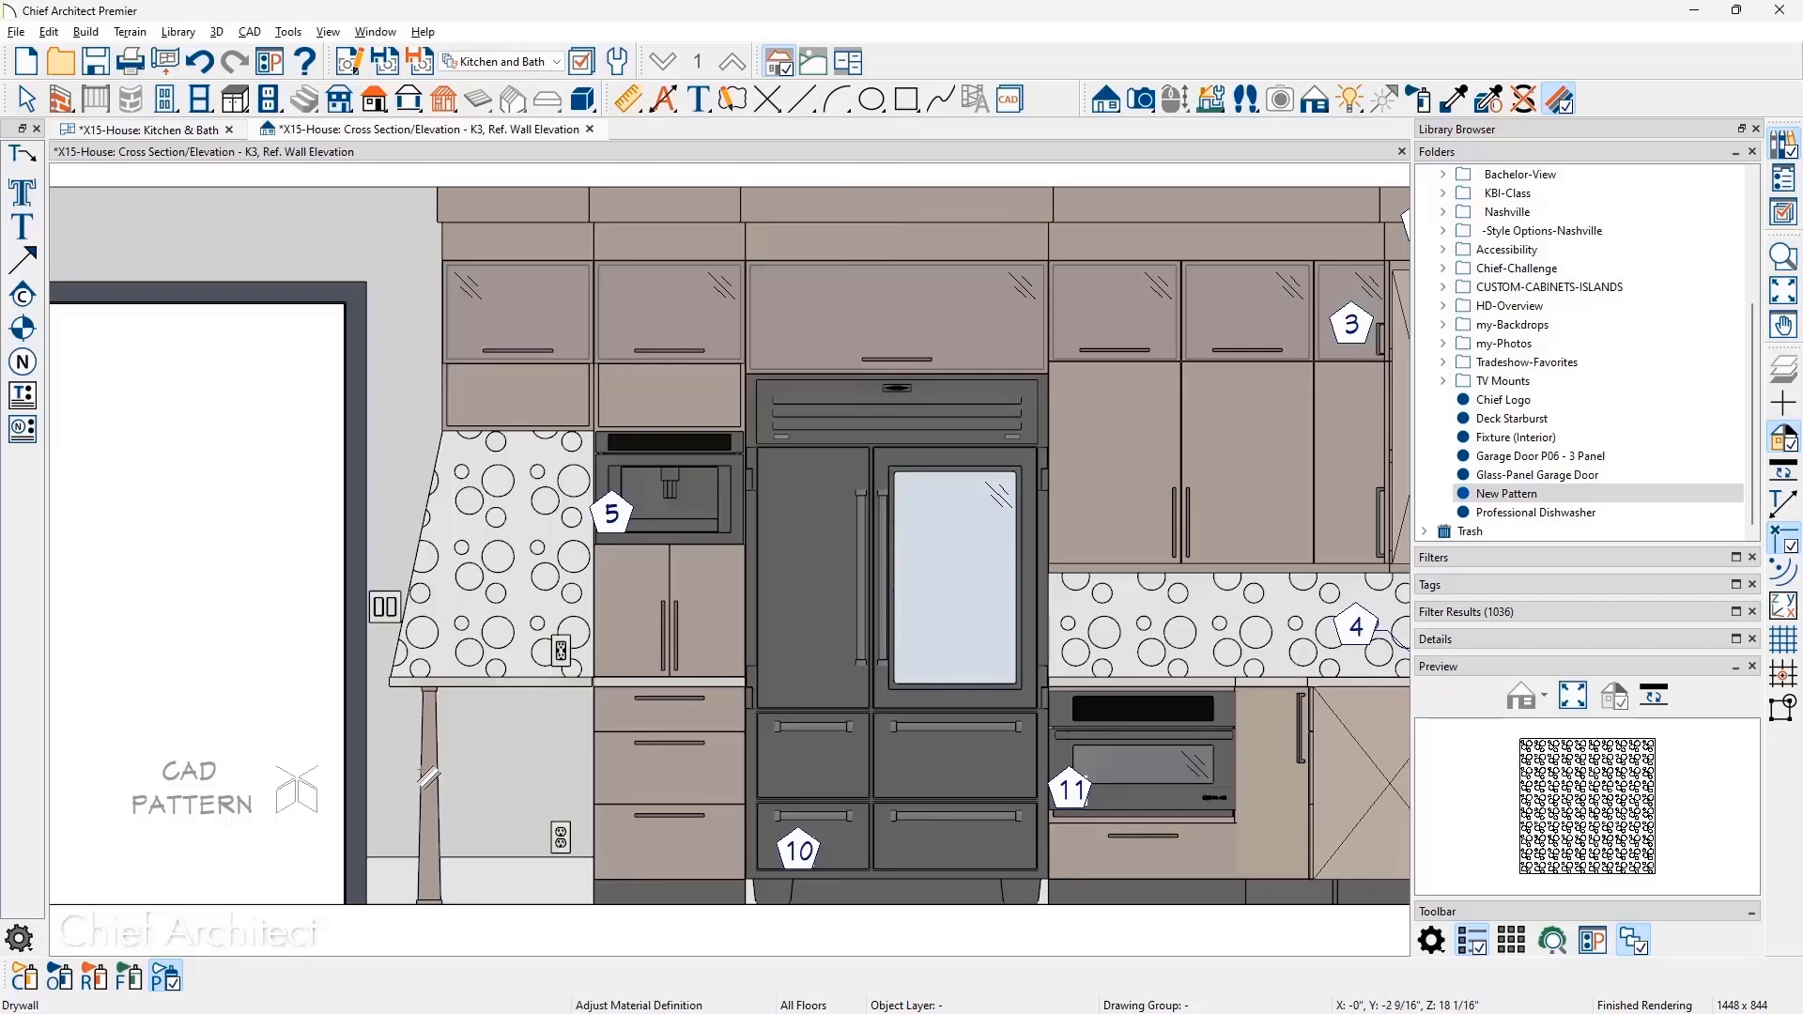
- Select the symbol beside CAD PATTERN and convert it into a fill pattern
{"action": "key", "text": "Escape"}
{"action": "left_click_drag", "start_coordinate": [338, 725], "coordinate": [249, 851]}
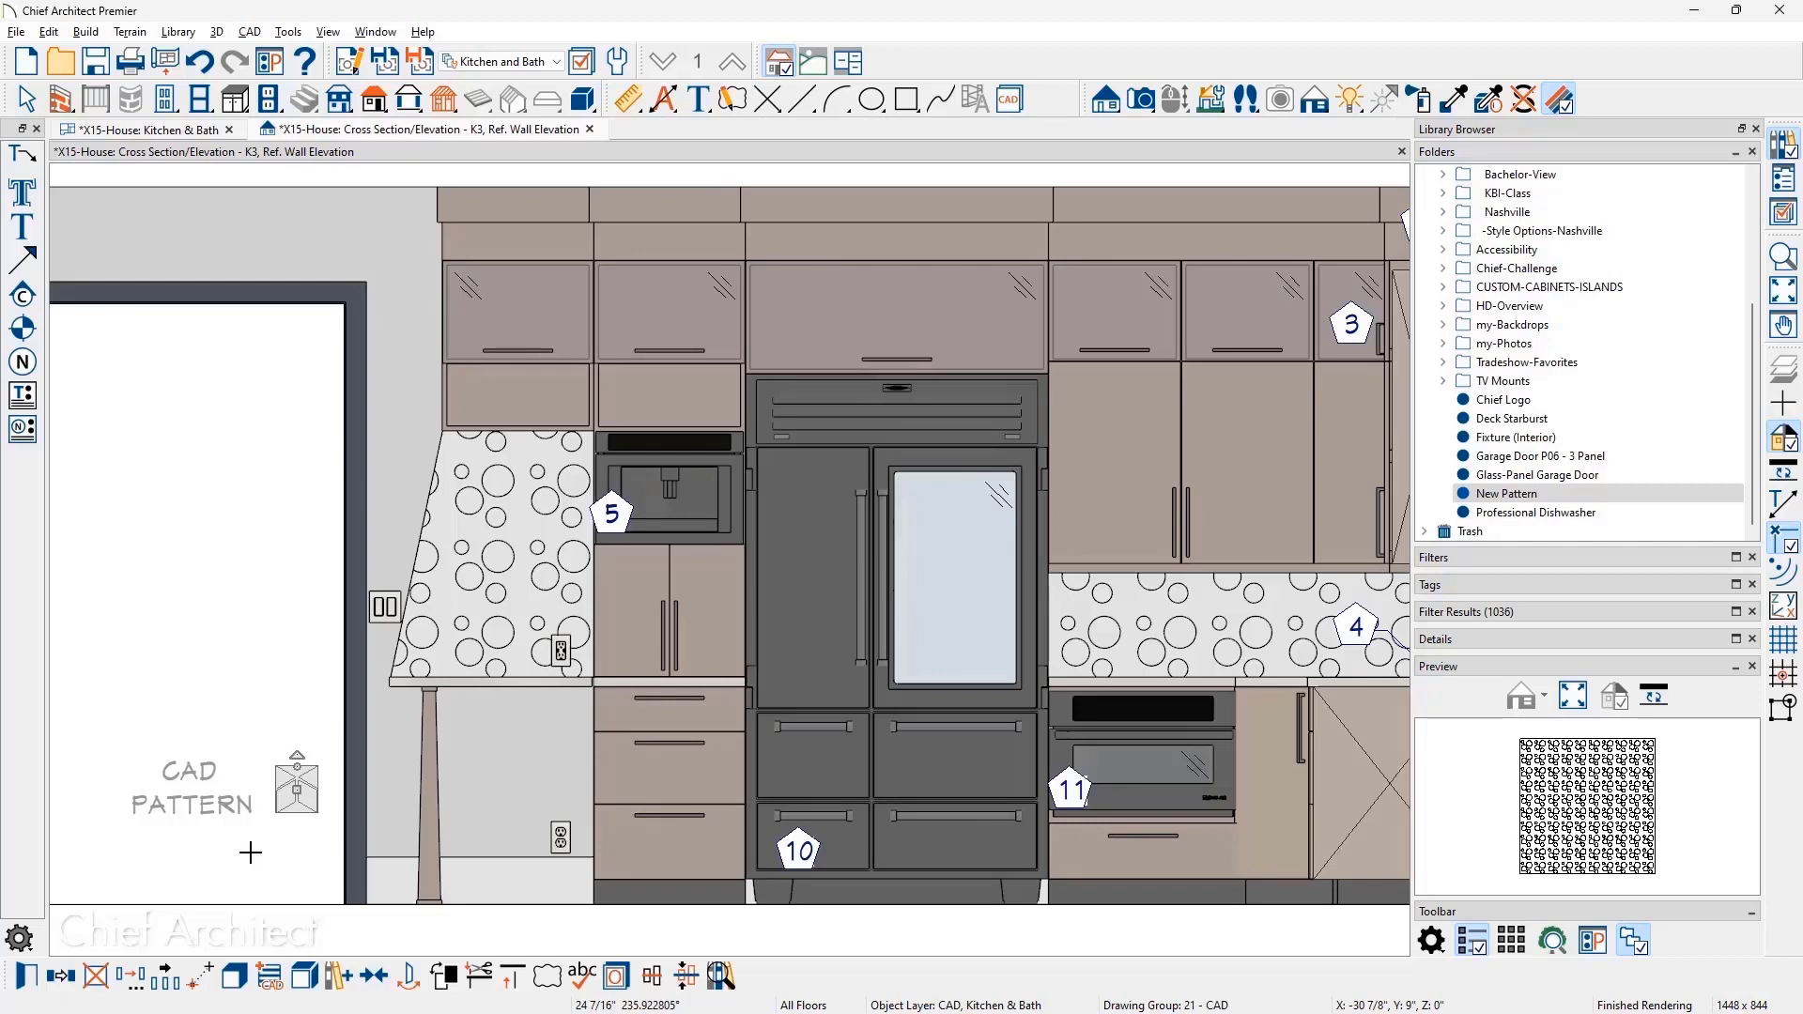
{"action": "left_click", "coordinate": [279, 983]}
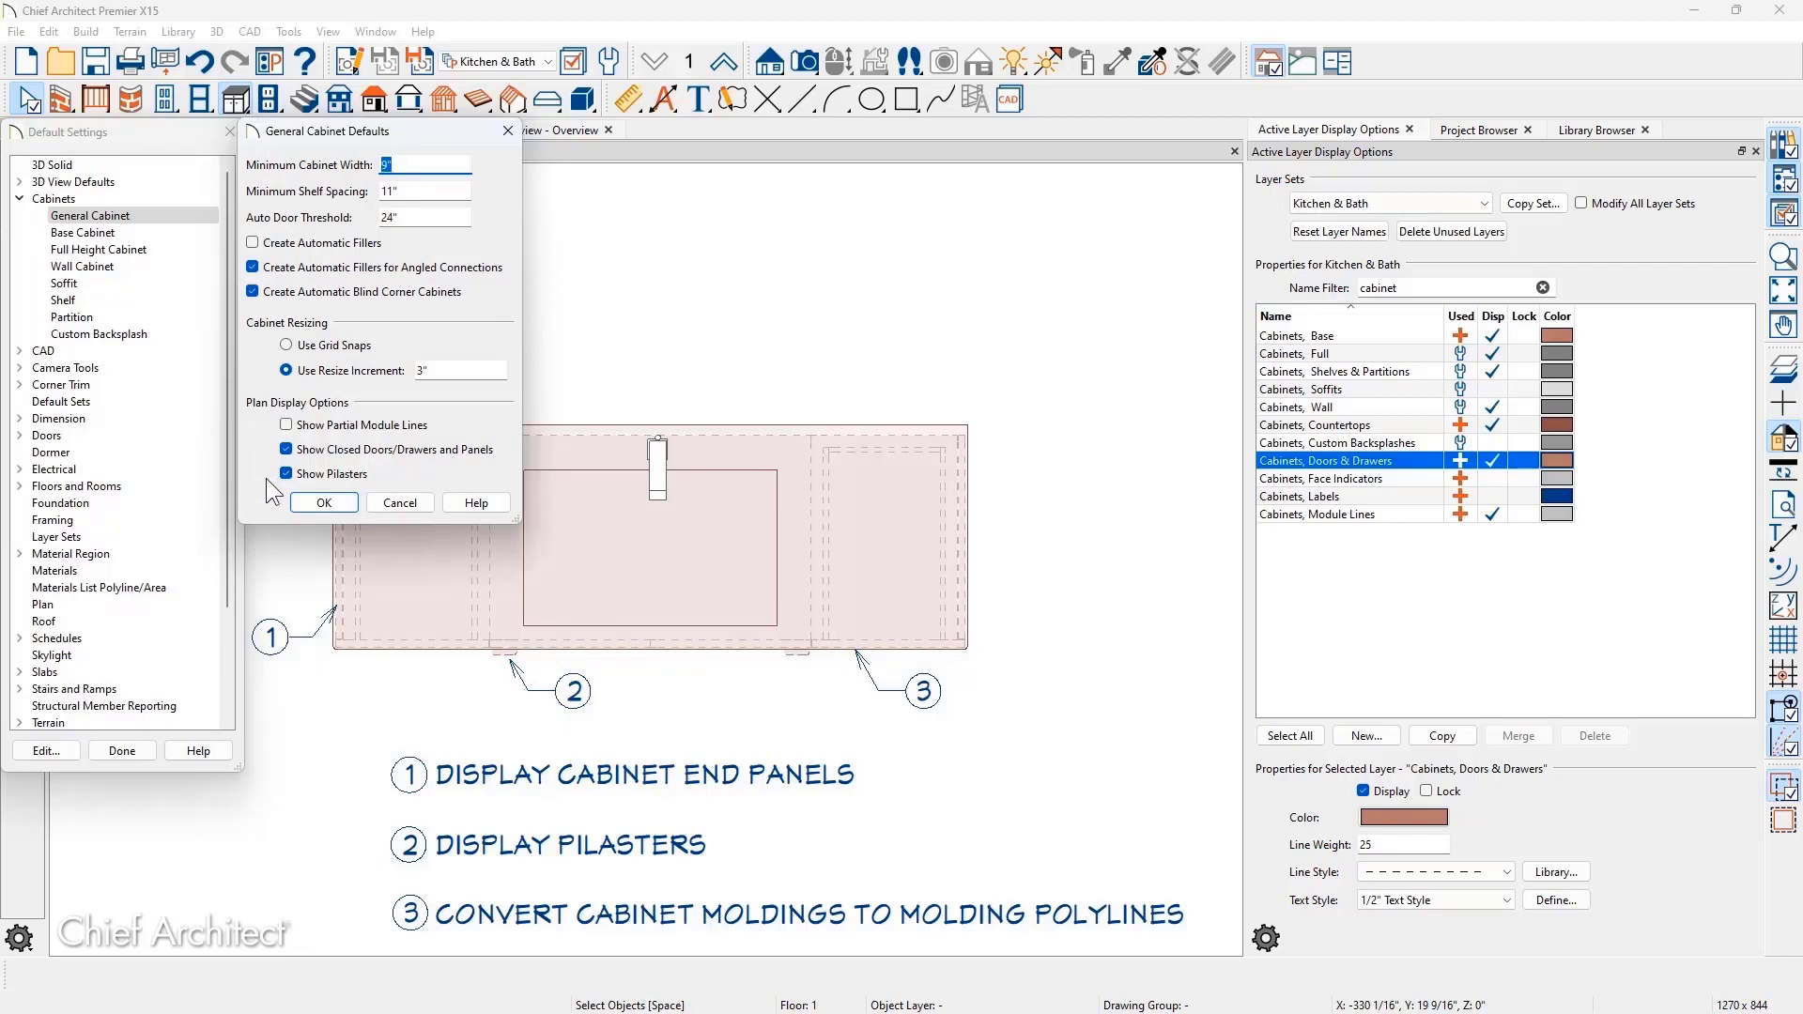
- Close General Cabinet Defaults and open the vanity base cabinet's specification
{"action": "key", "text": "Return"}
{"action": "key", "text": "Return"}
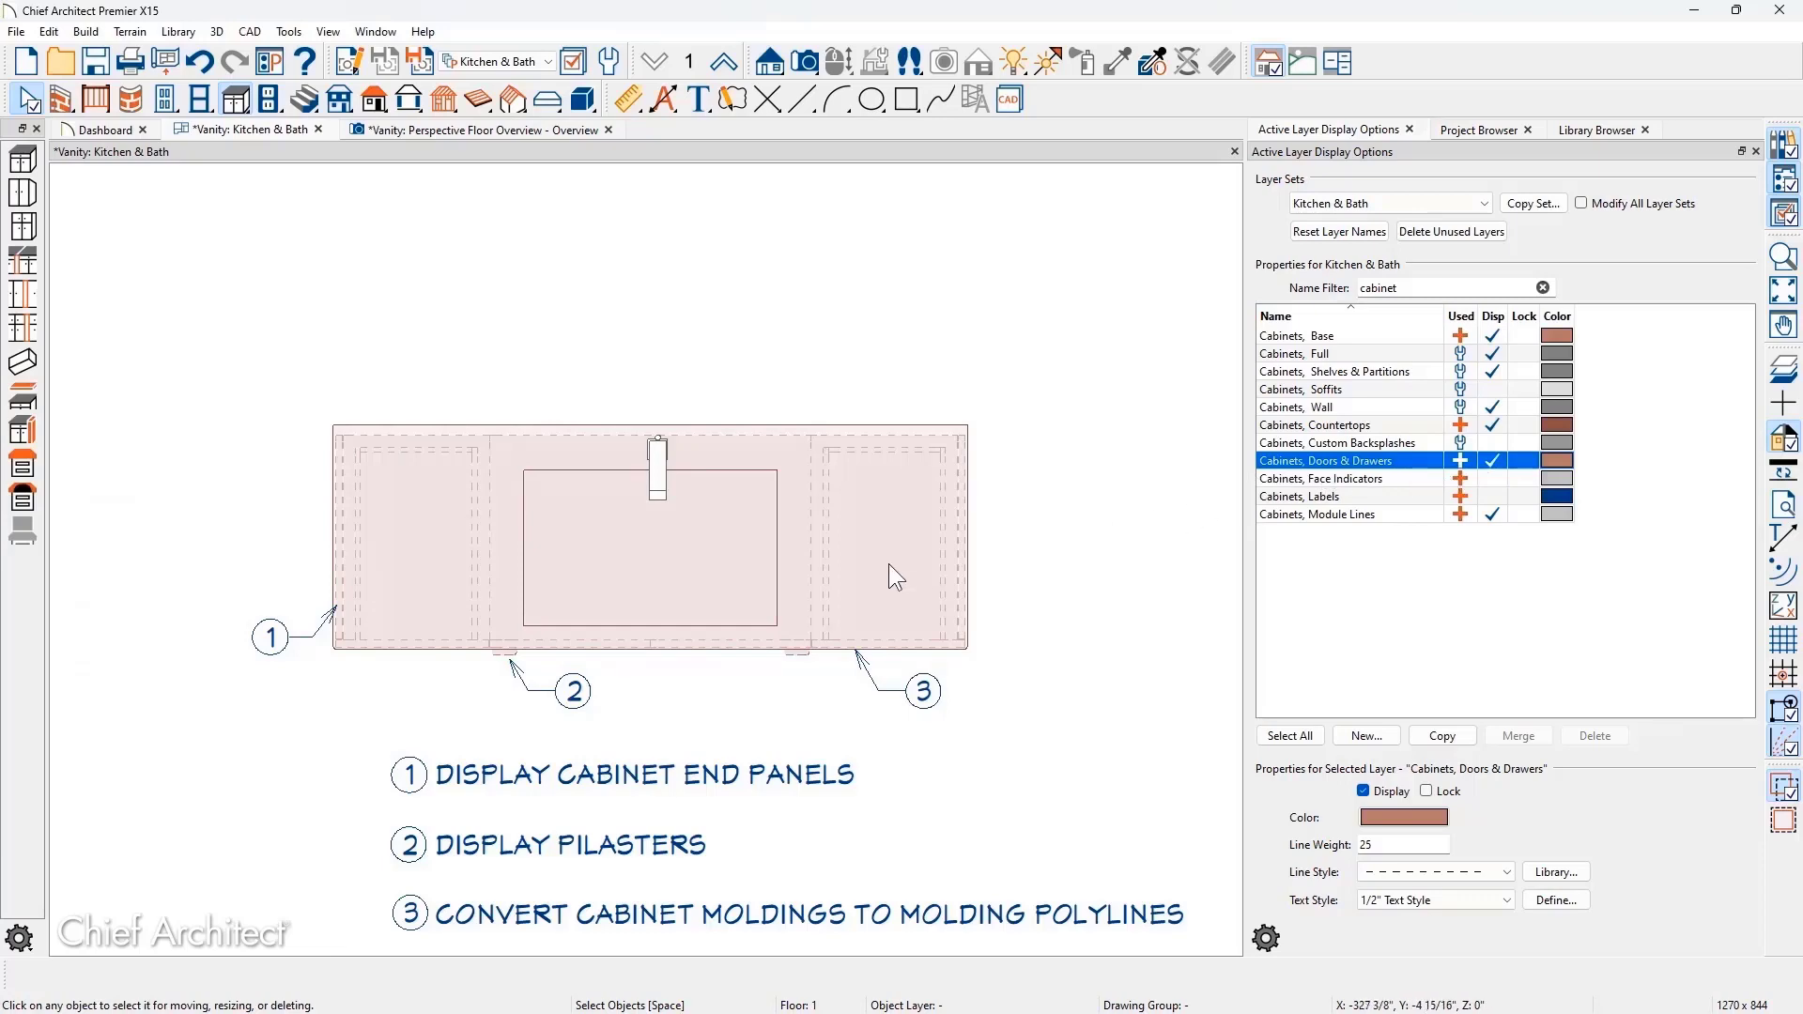
{"action": "double_click", "coordinate": [802, 575]}
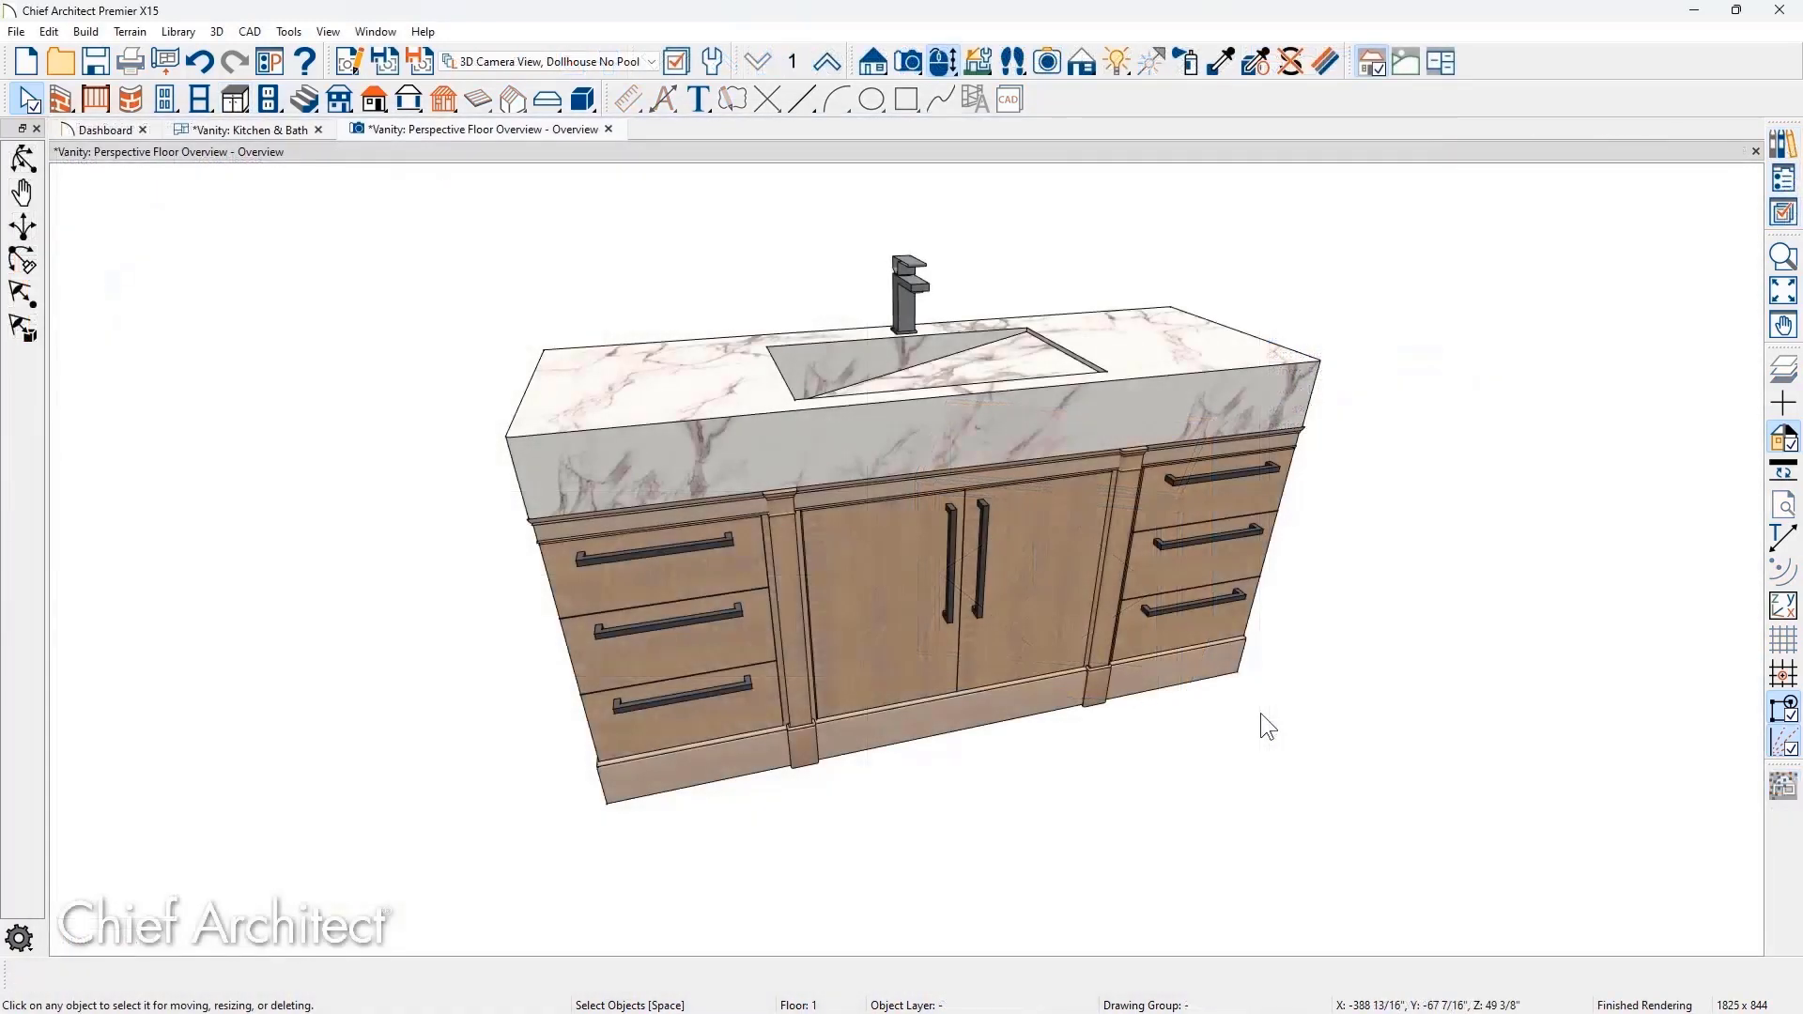
- Convert the vanity base cabinet's Bottom-Vanity-Molding into a separate molding polyline
{"action": "left_click", "coordinate": [1198, 635]}
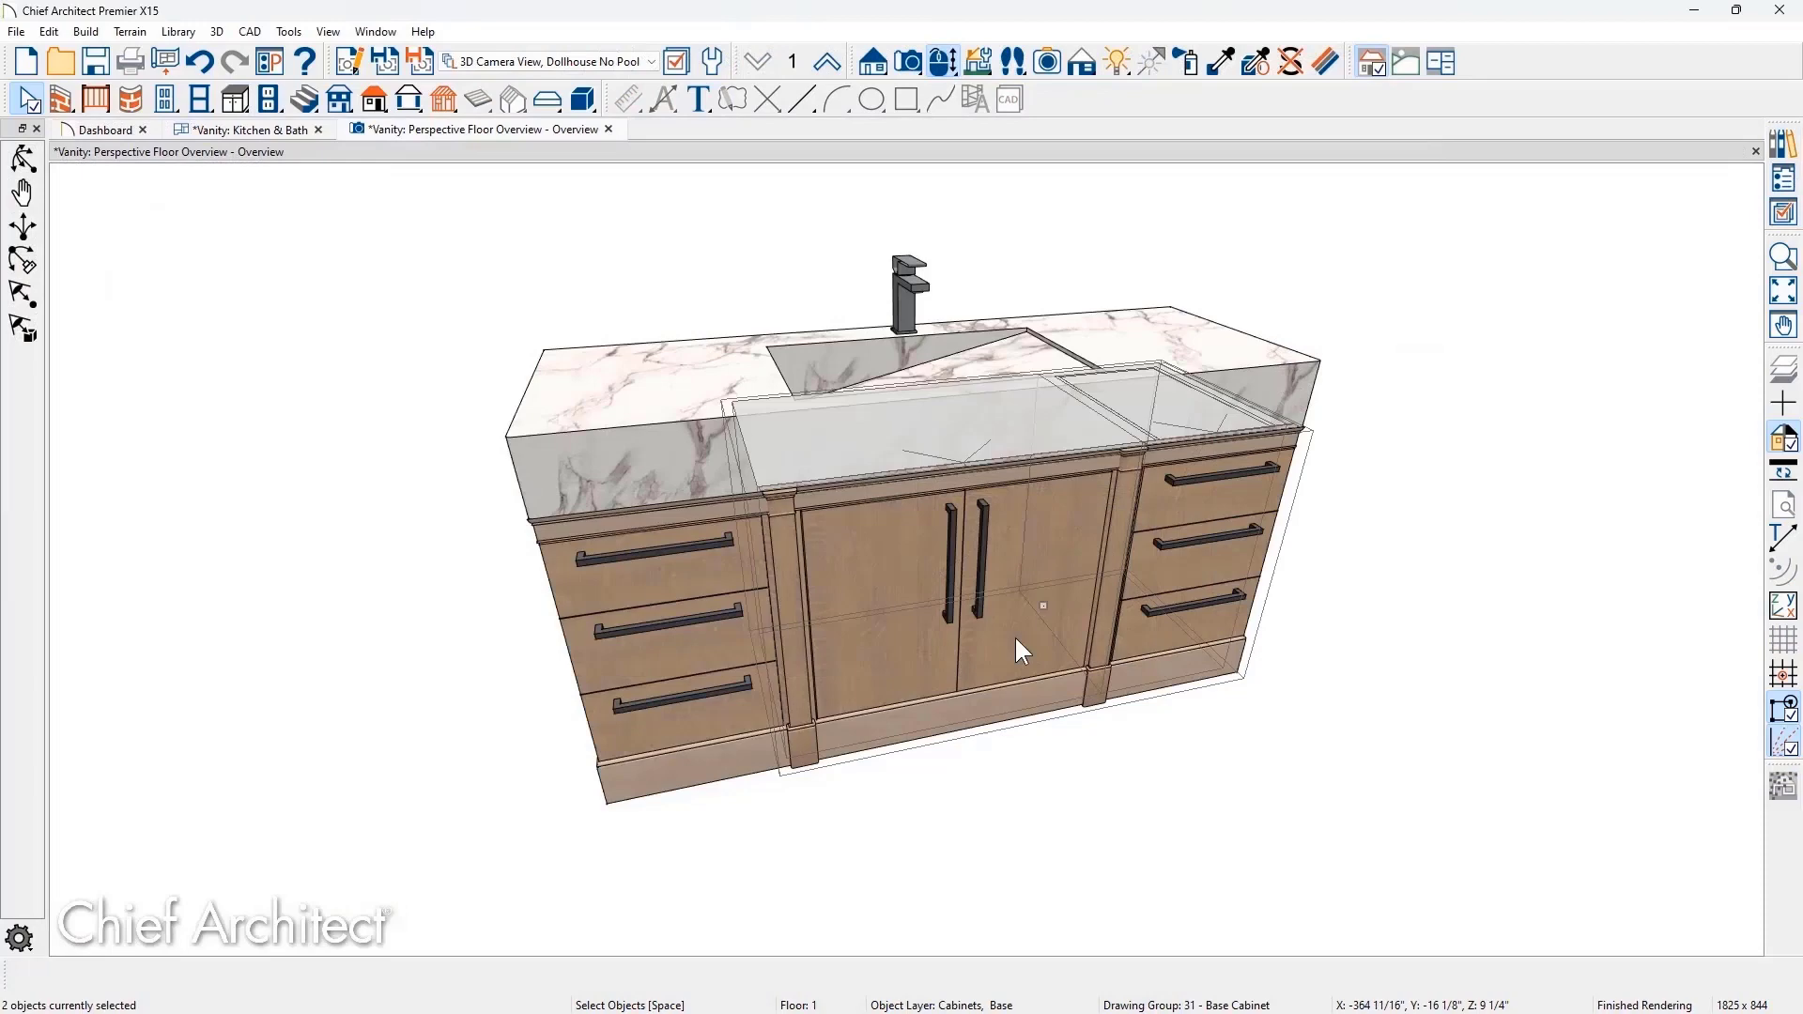
{"action": "left_click", "coordinate": [731, 702]}
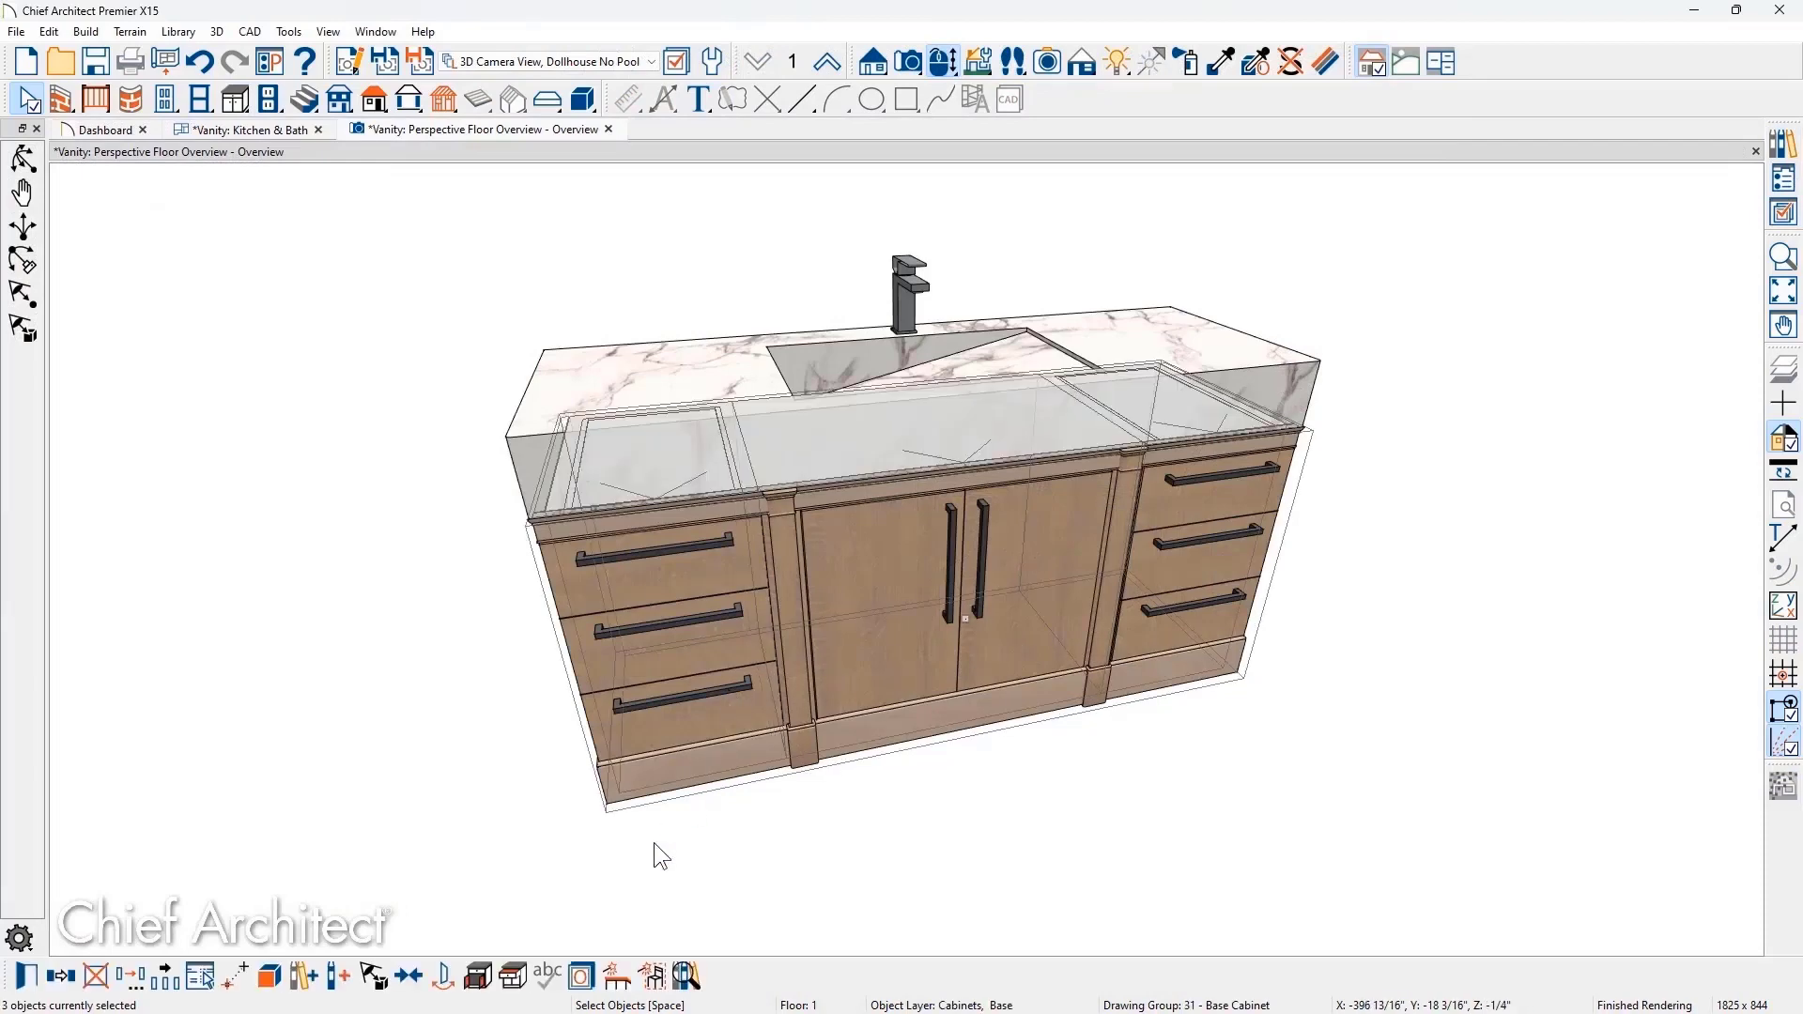
{"action": "left_click", "coordinate": [618, 978]}
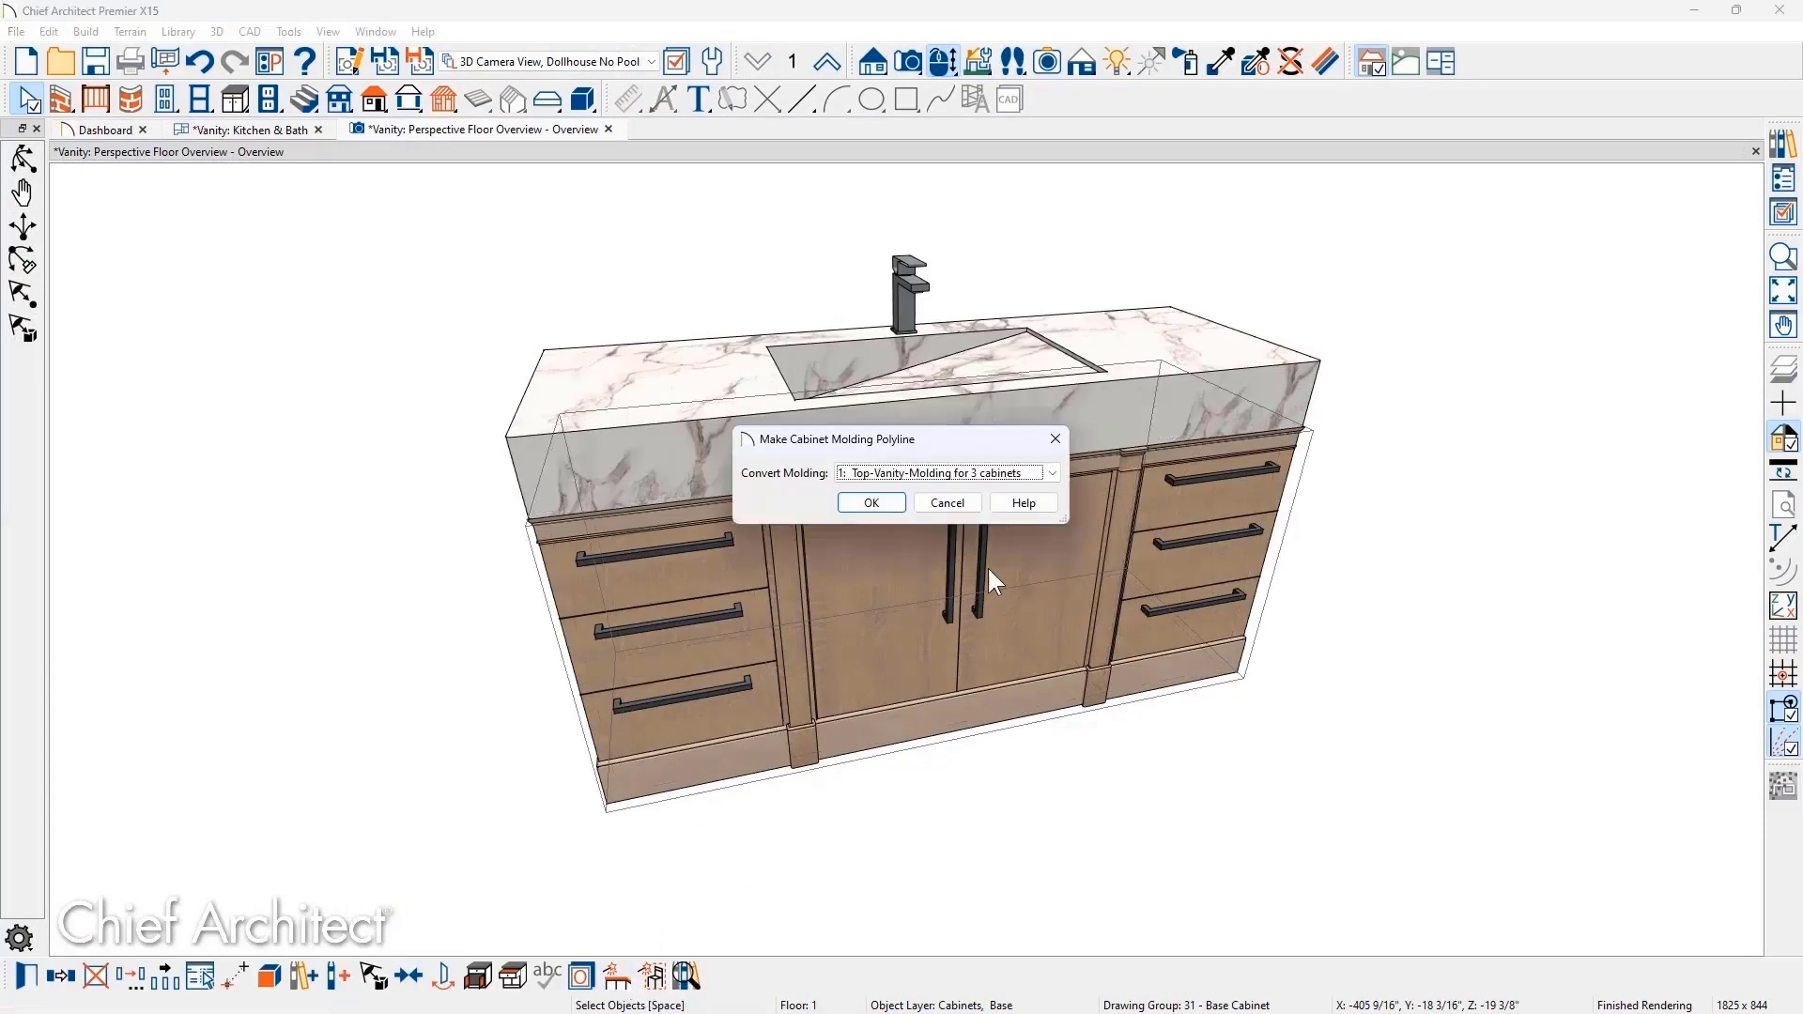
{"action": "left_click", "coordinate": [1052, 473]}
{"action": "left_click", "coordinate": [1029, 509]}
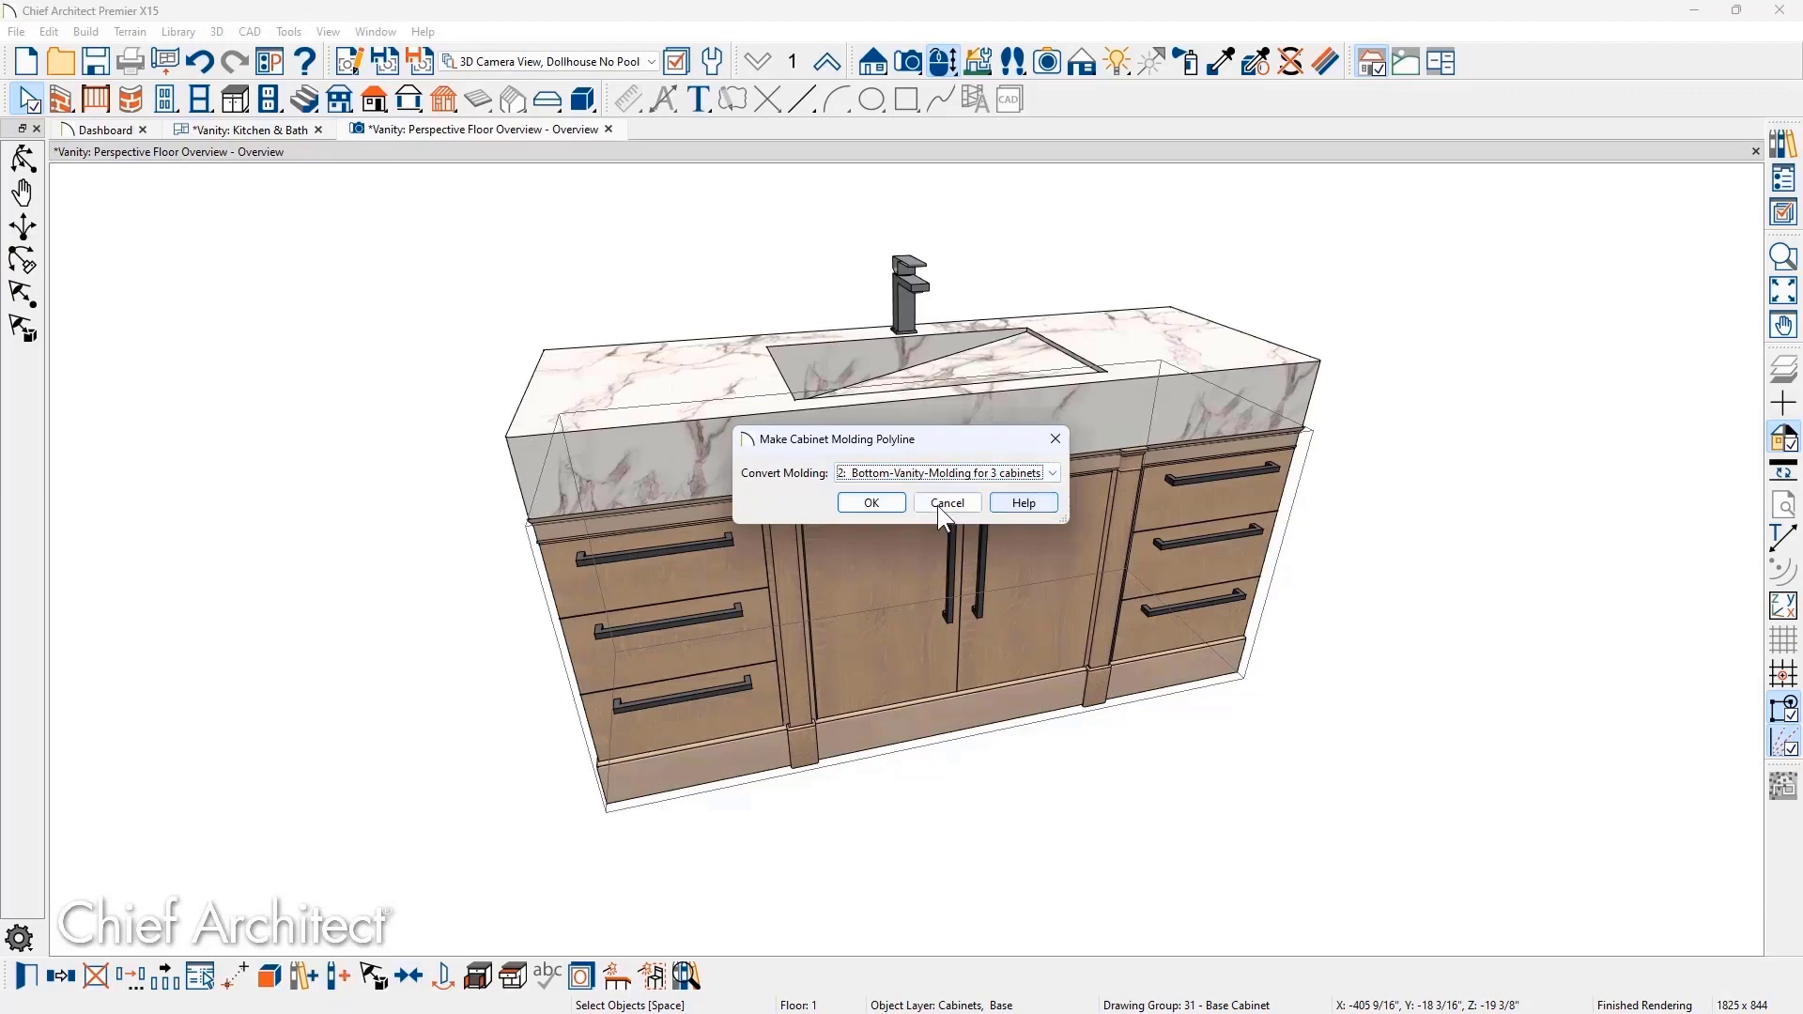
{"action": "left_click", "coordinate": [883, 503]}
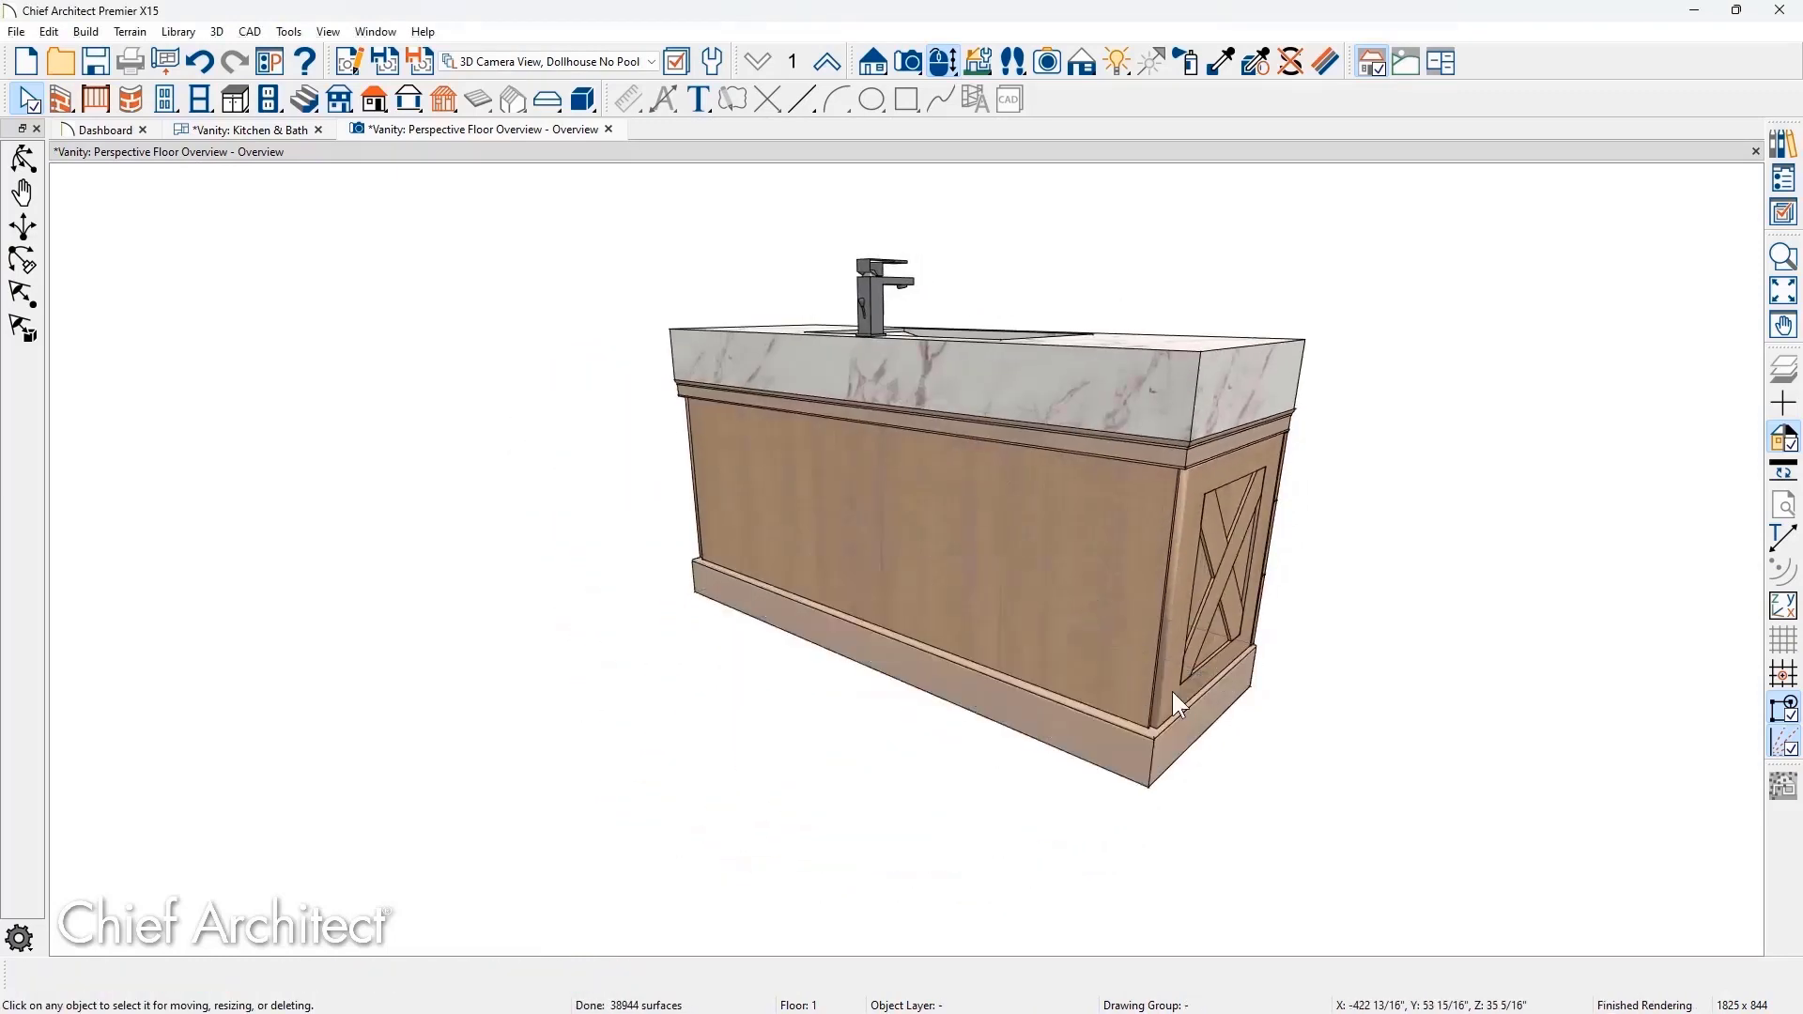
{"action": "left_click", "coordinate": [1056, 707]}
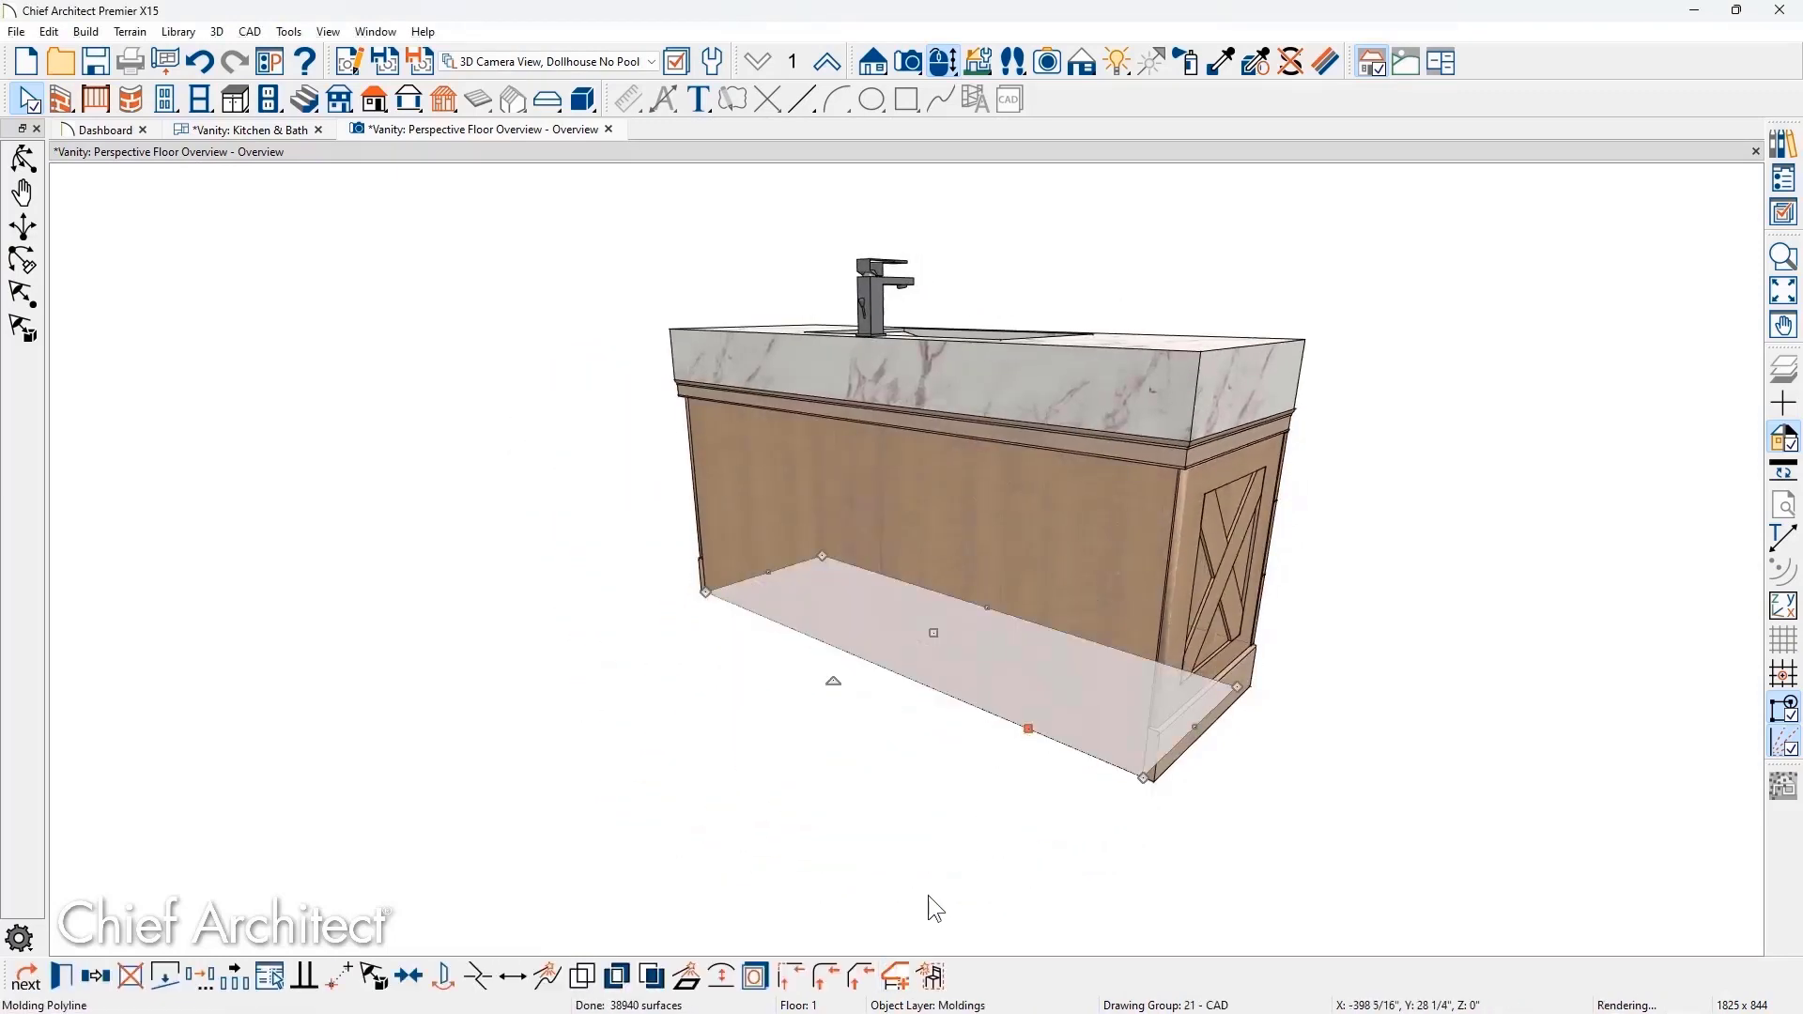
{"action": "left_click_drag", "start_coordinate": [928, 894], "coordinate": [624, 857]}
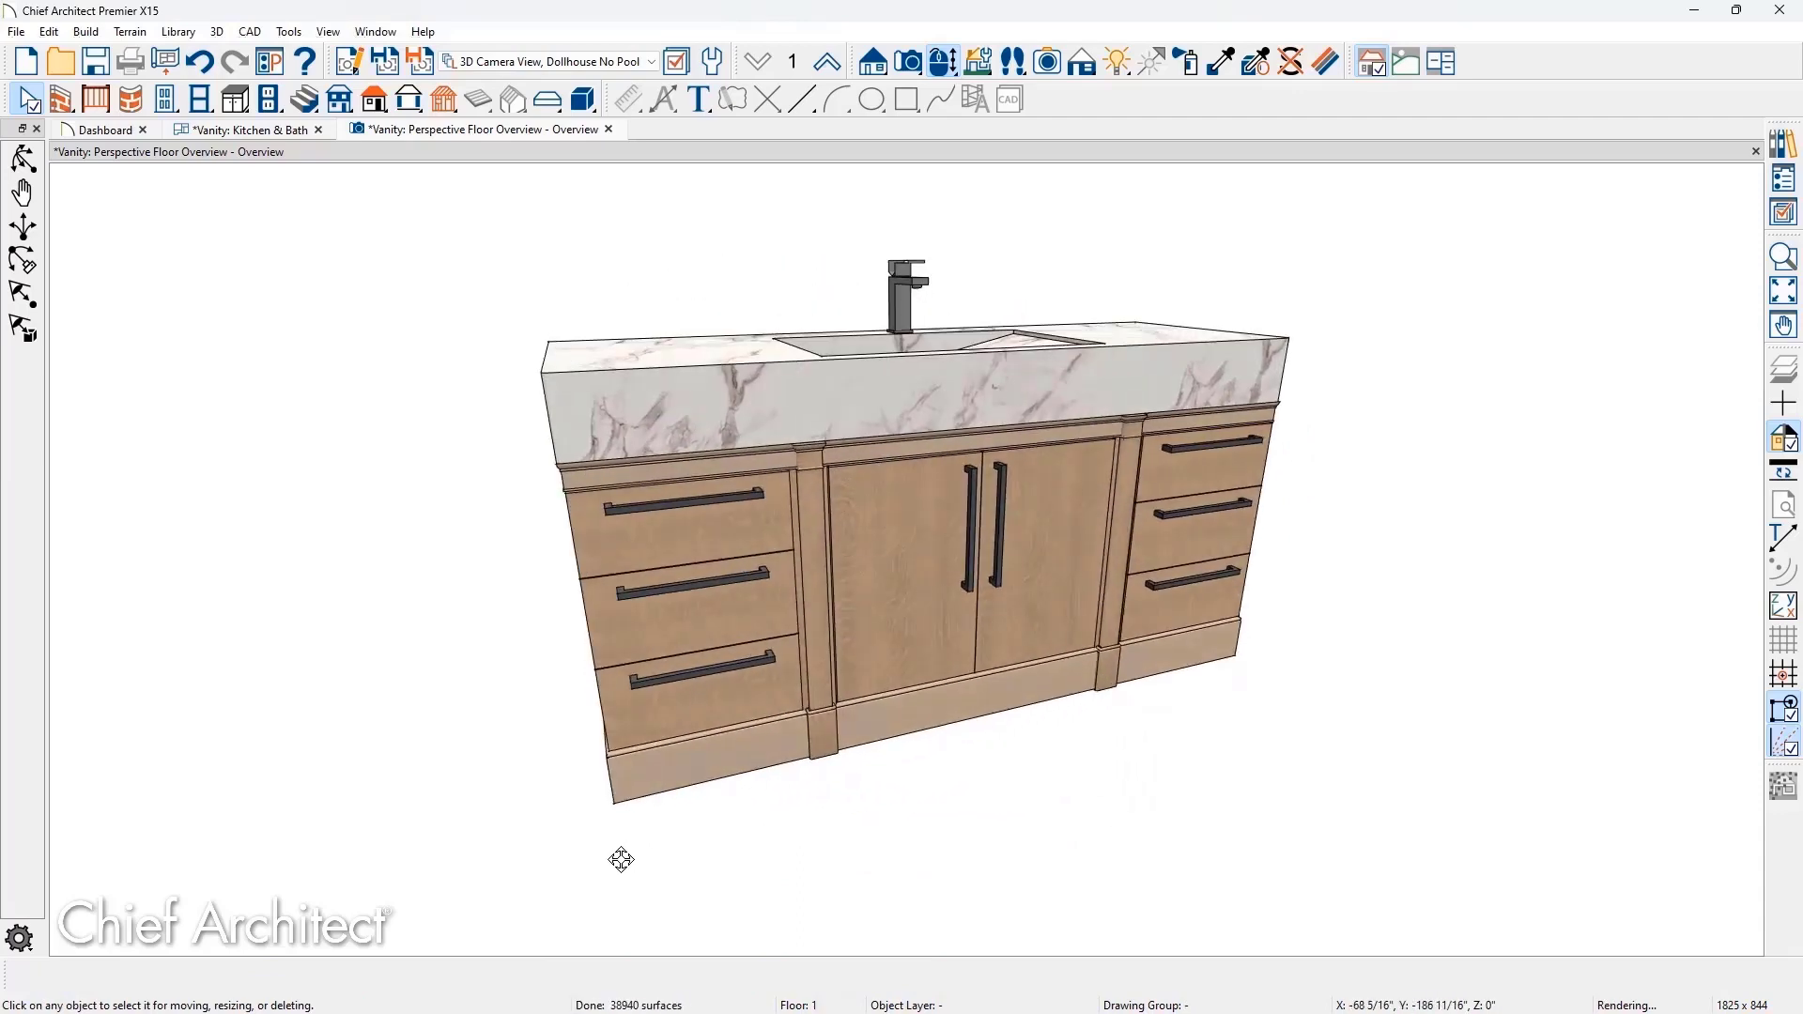
- Set the left drawer cabinet's Drawer Handle Vertical Position to Centered
{"action": "left_click", "coordinate": [671, 721]}
{"action": "double_click", "coordinate": [670, 720]}
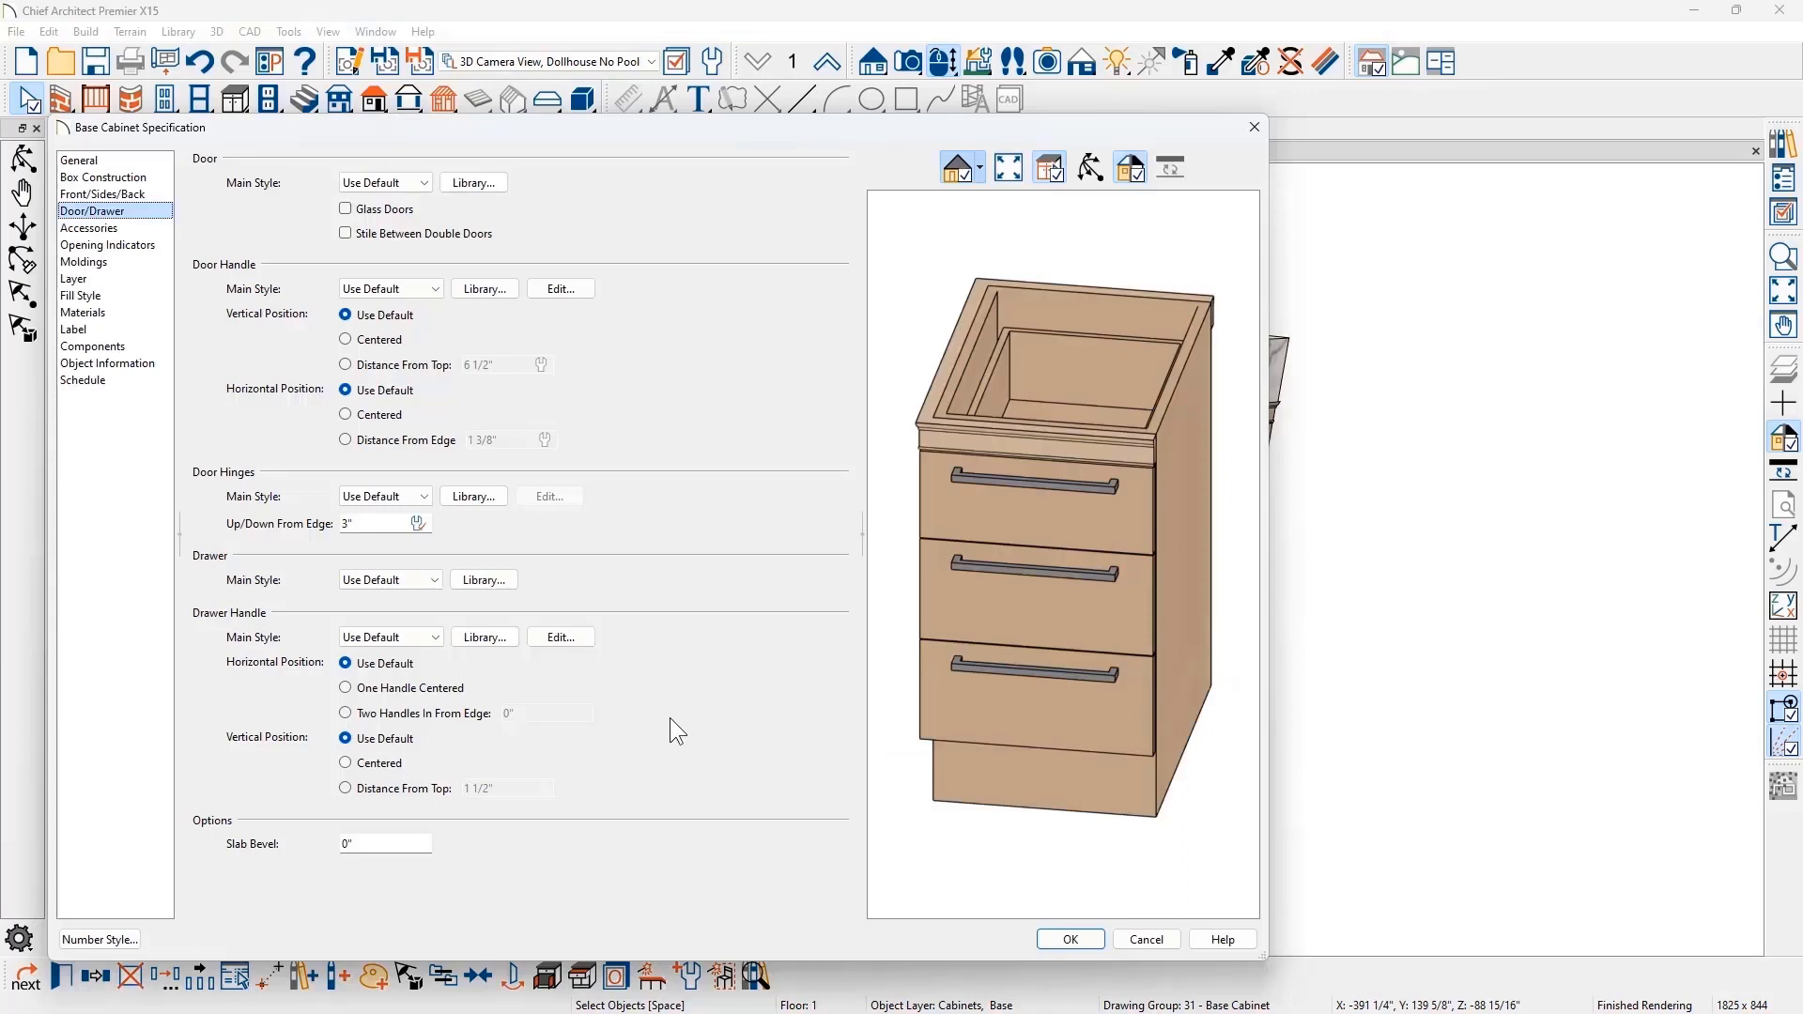
{"action": "left_click", "coordinate": [379, 763]}
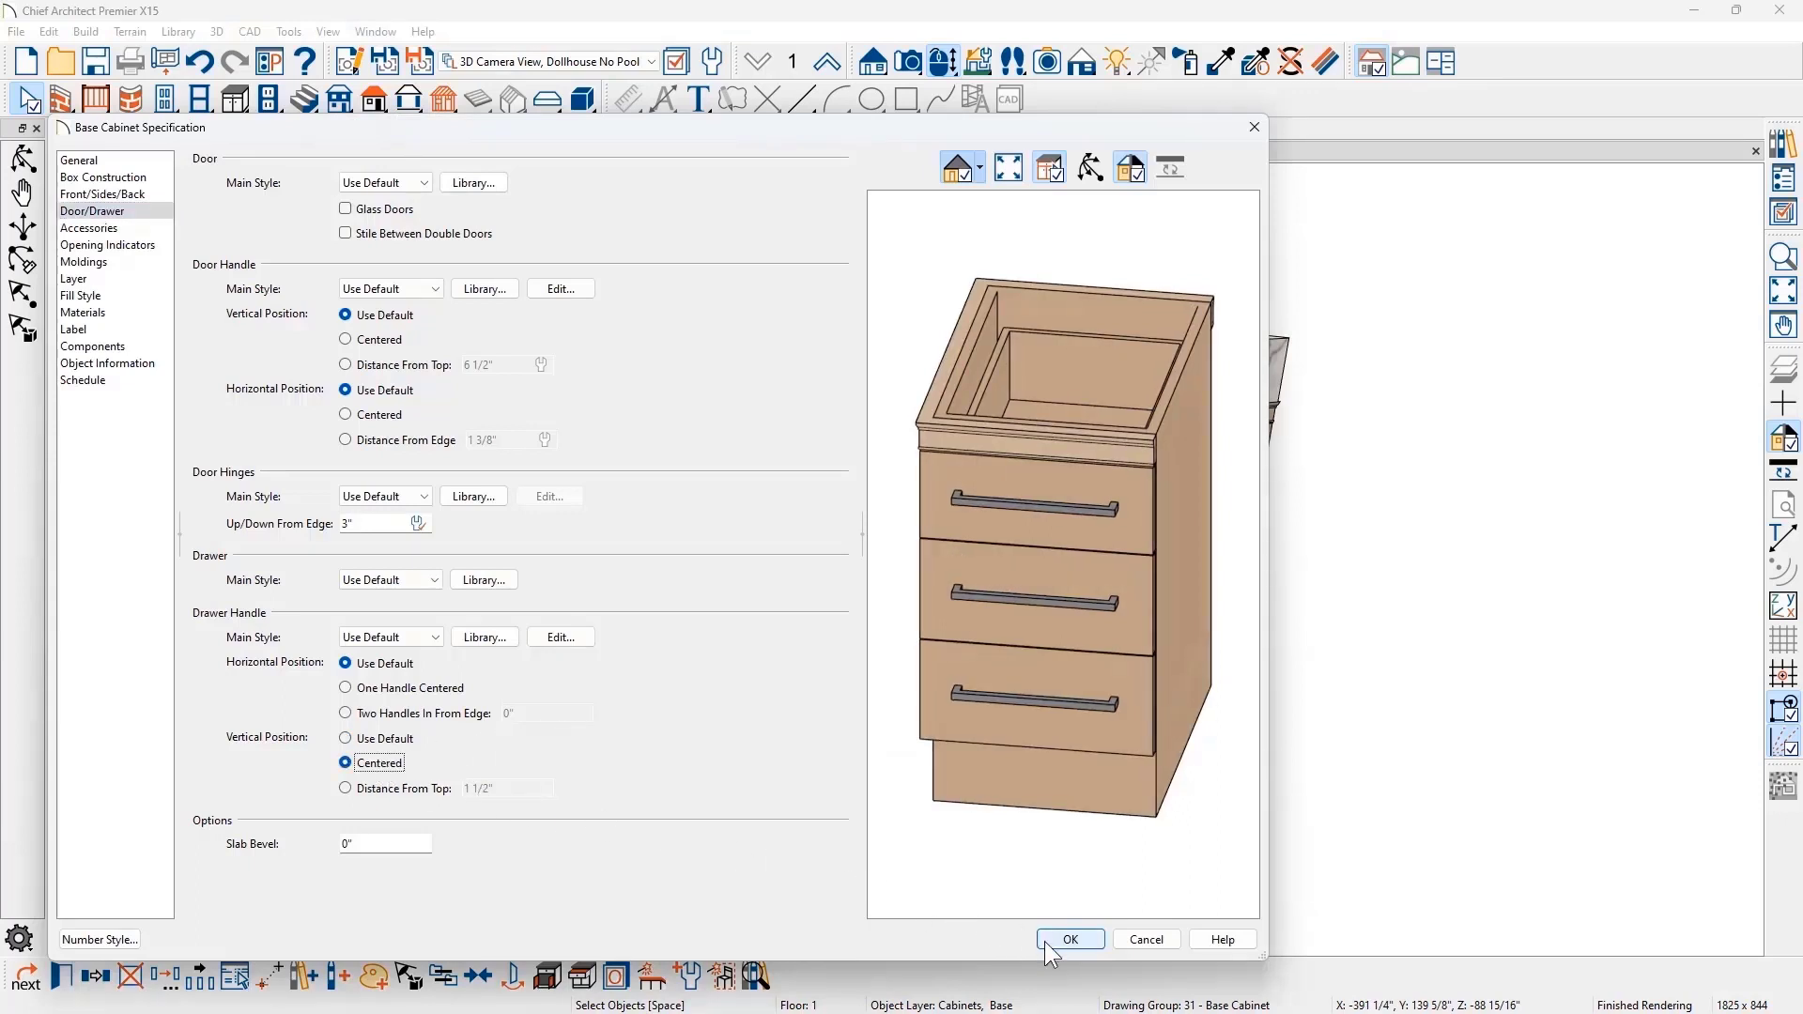
{"action": "left_click", "coordinate": [1070, 940]}
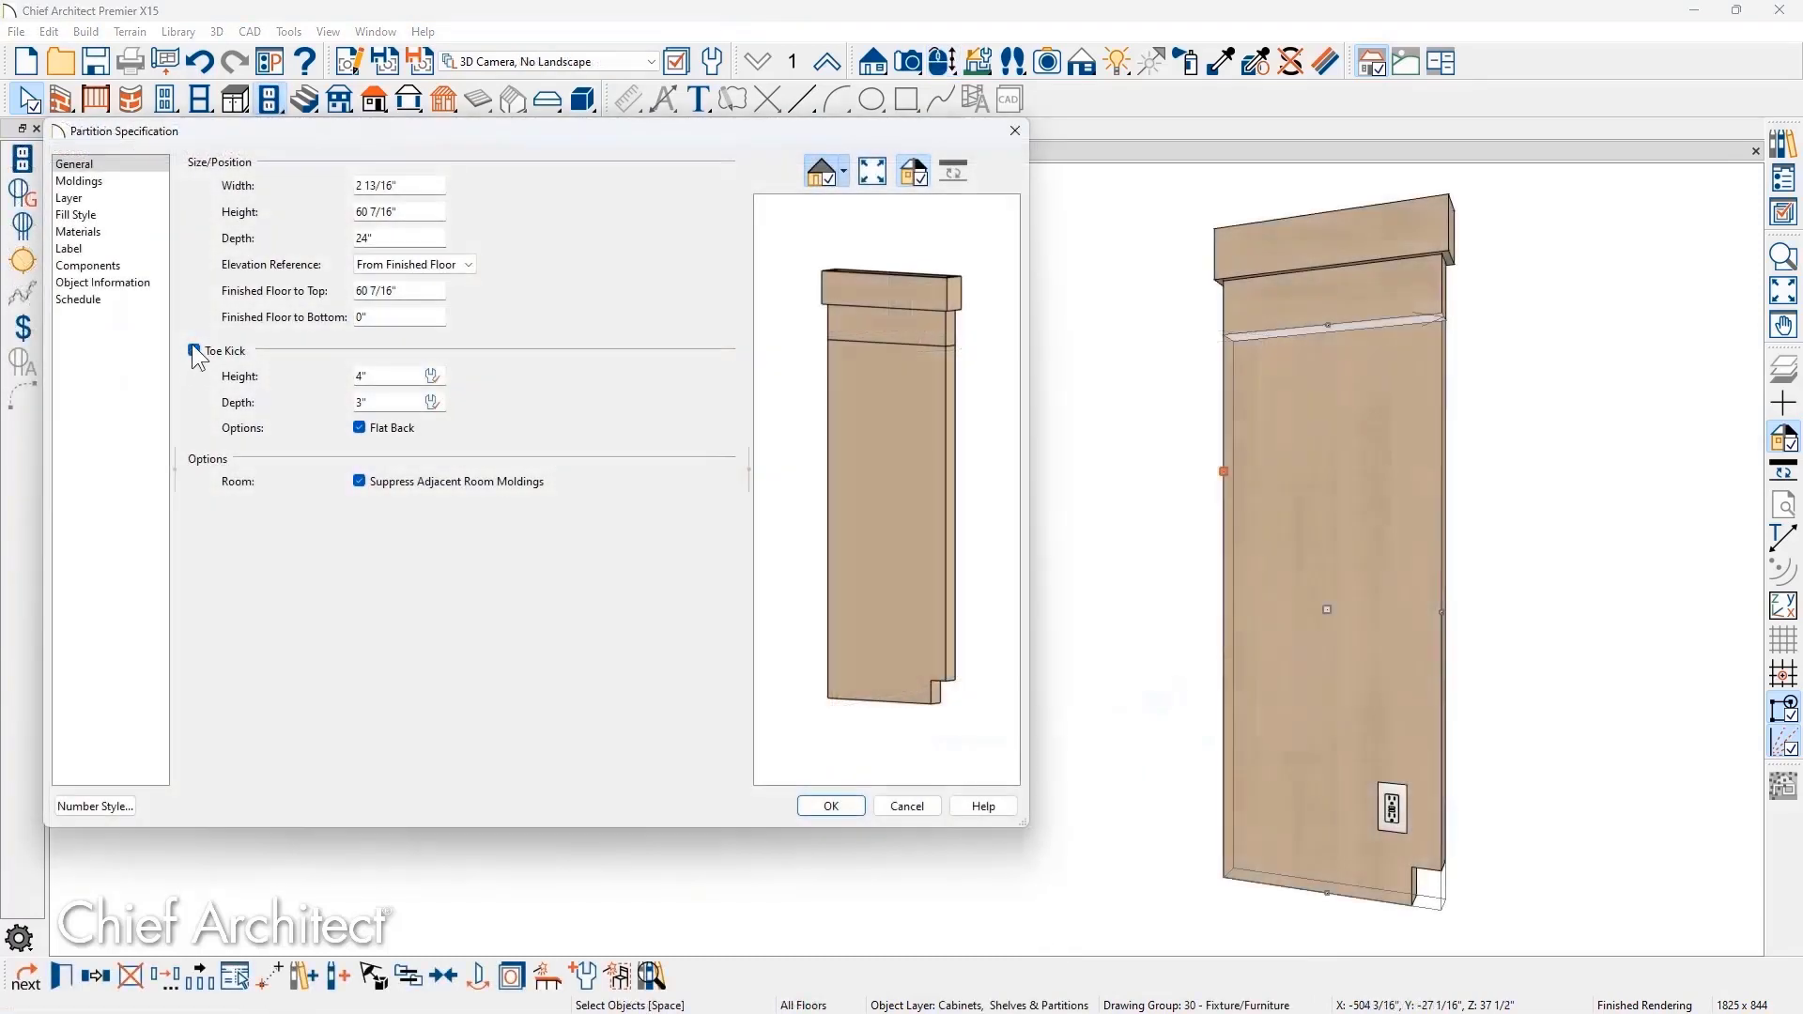
- Toggle the partition's toe kick off and back on, then close its settings
{"action": "left_click", "coordinate": [193, 349]}
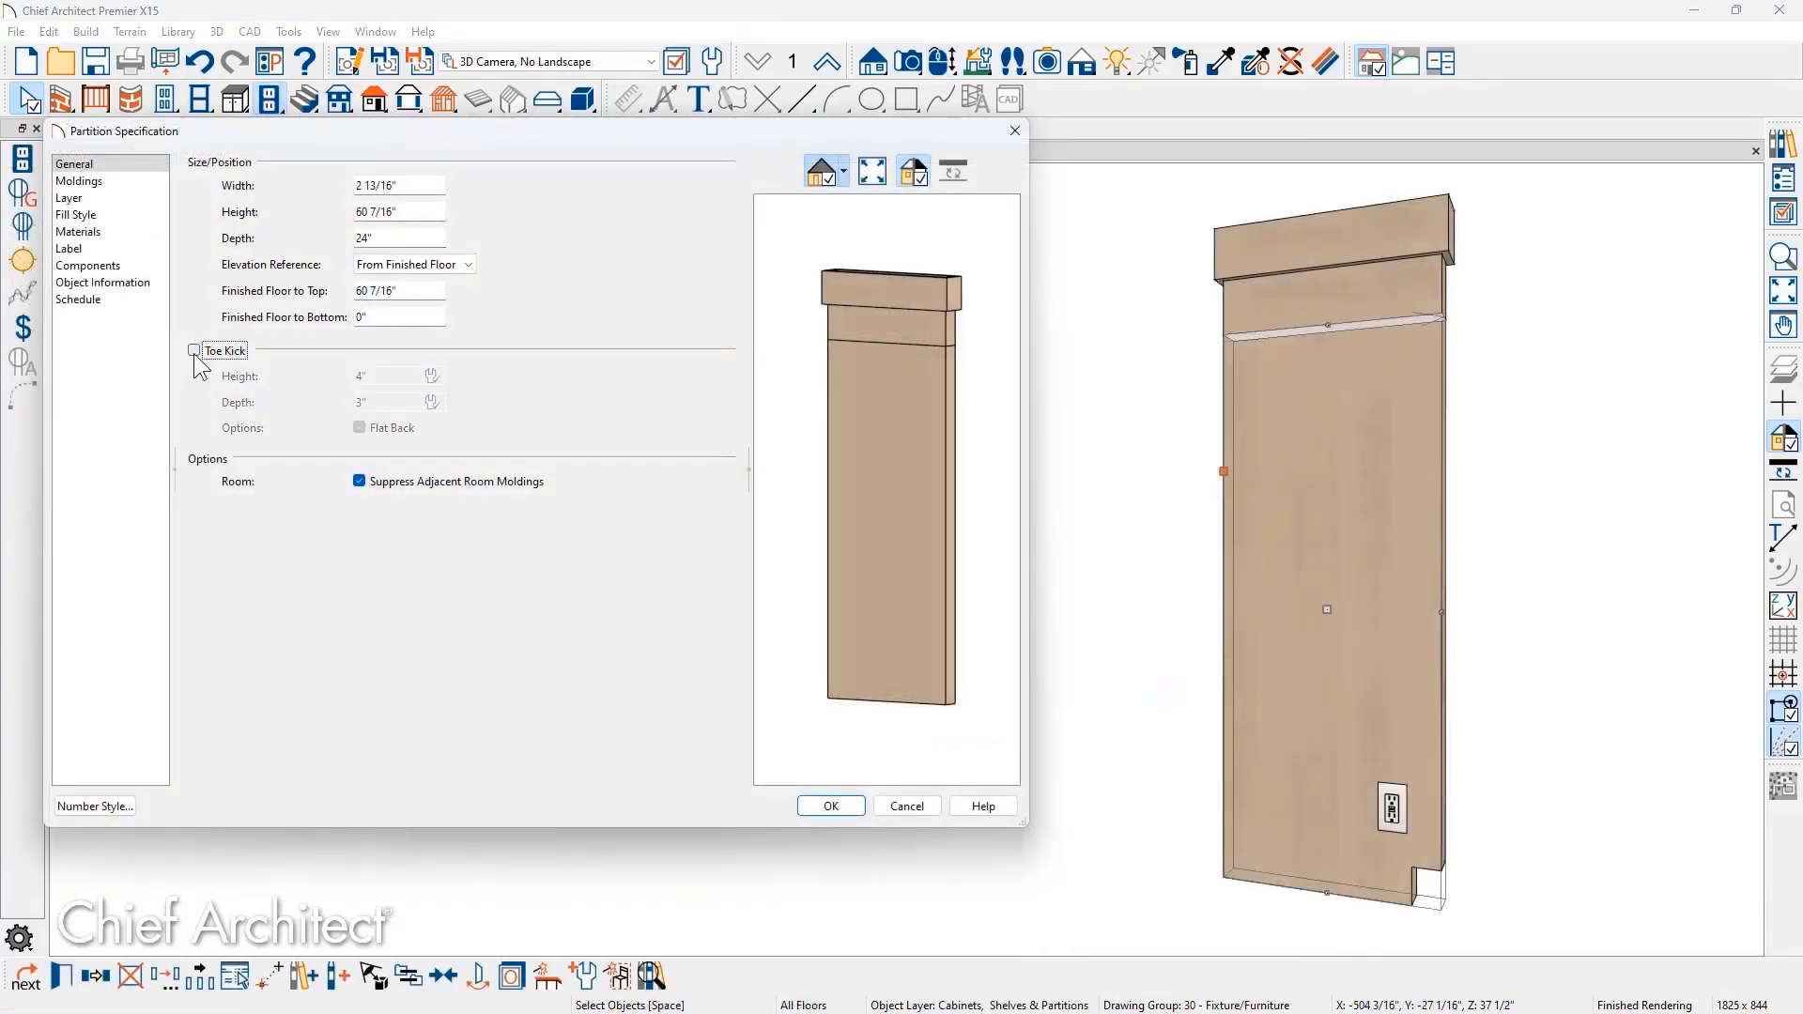
{"action": "left_click", "coordinate": [194, 351]}
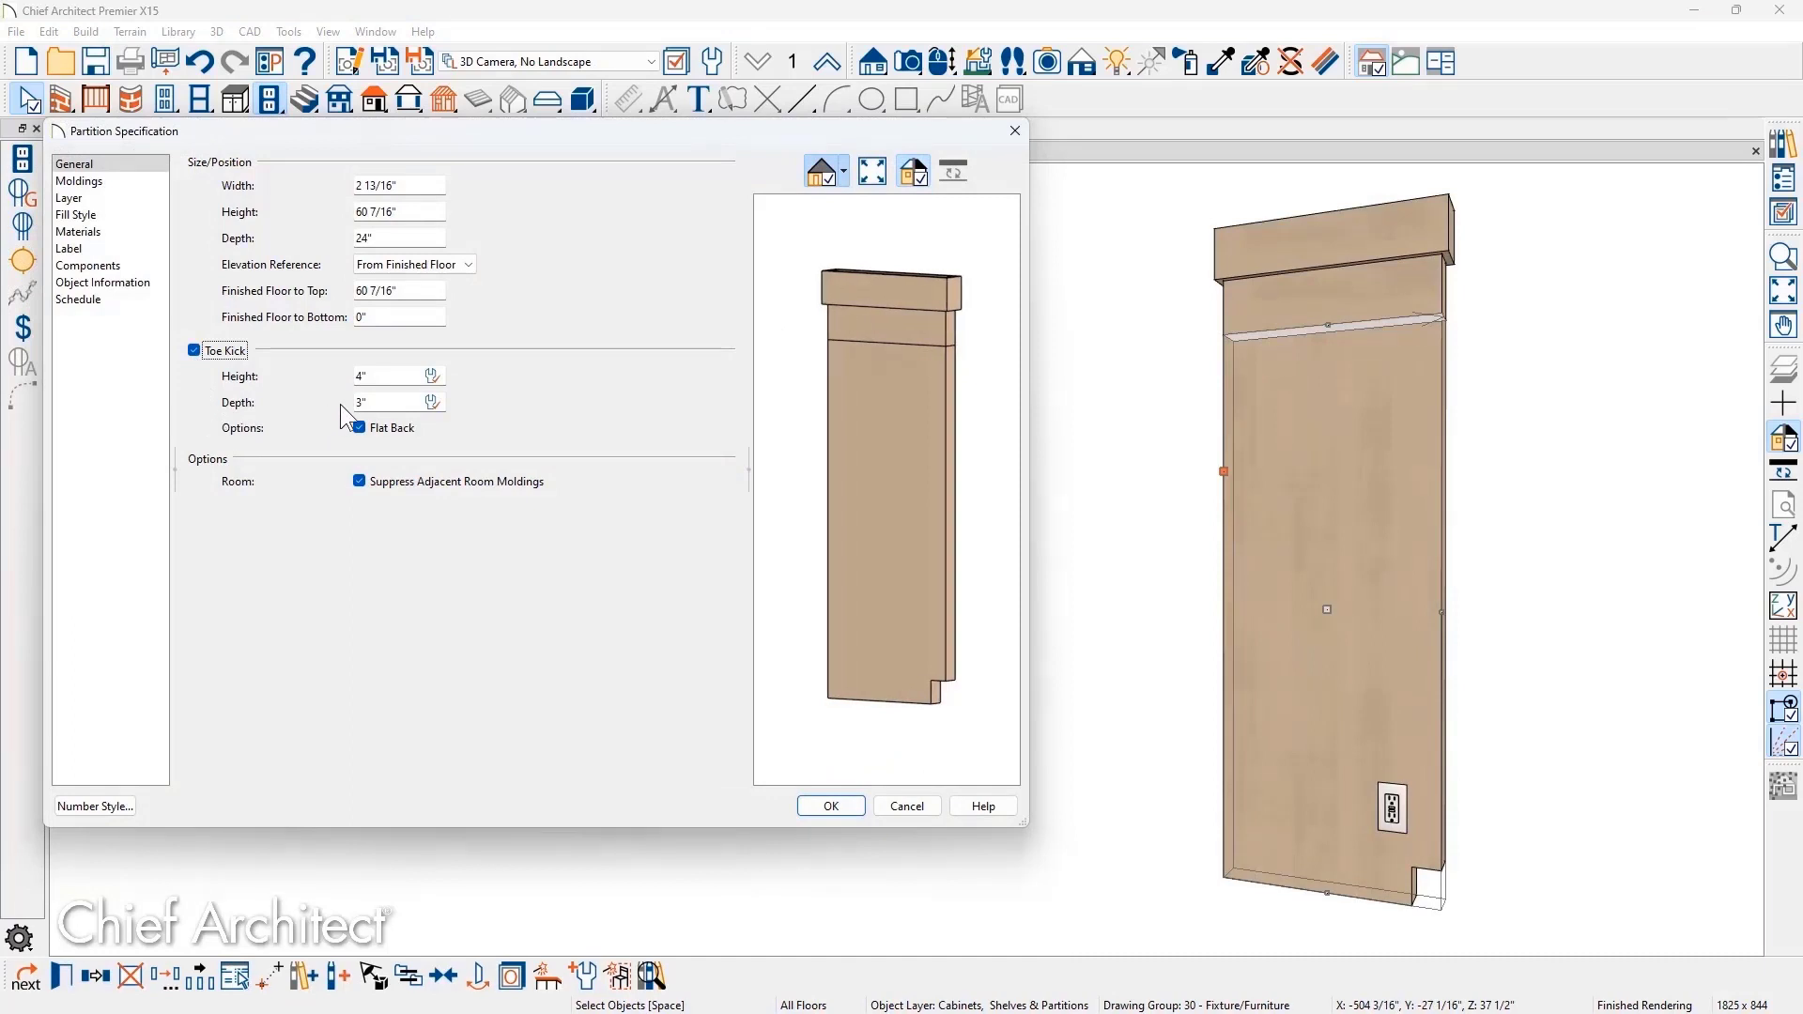
{"action": "key", "text": "Return"}
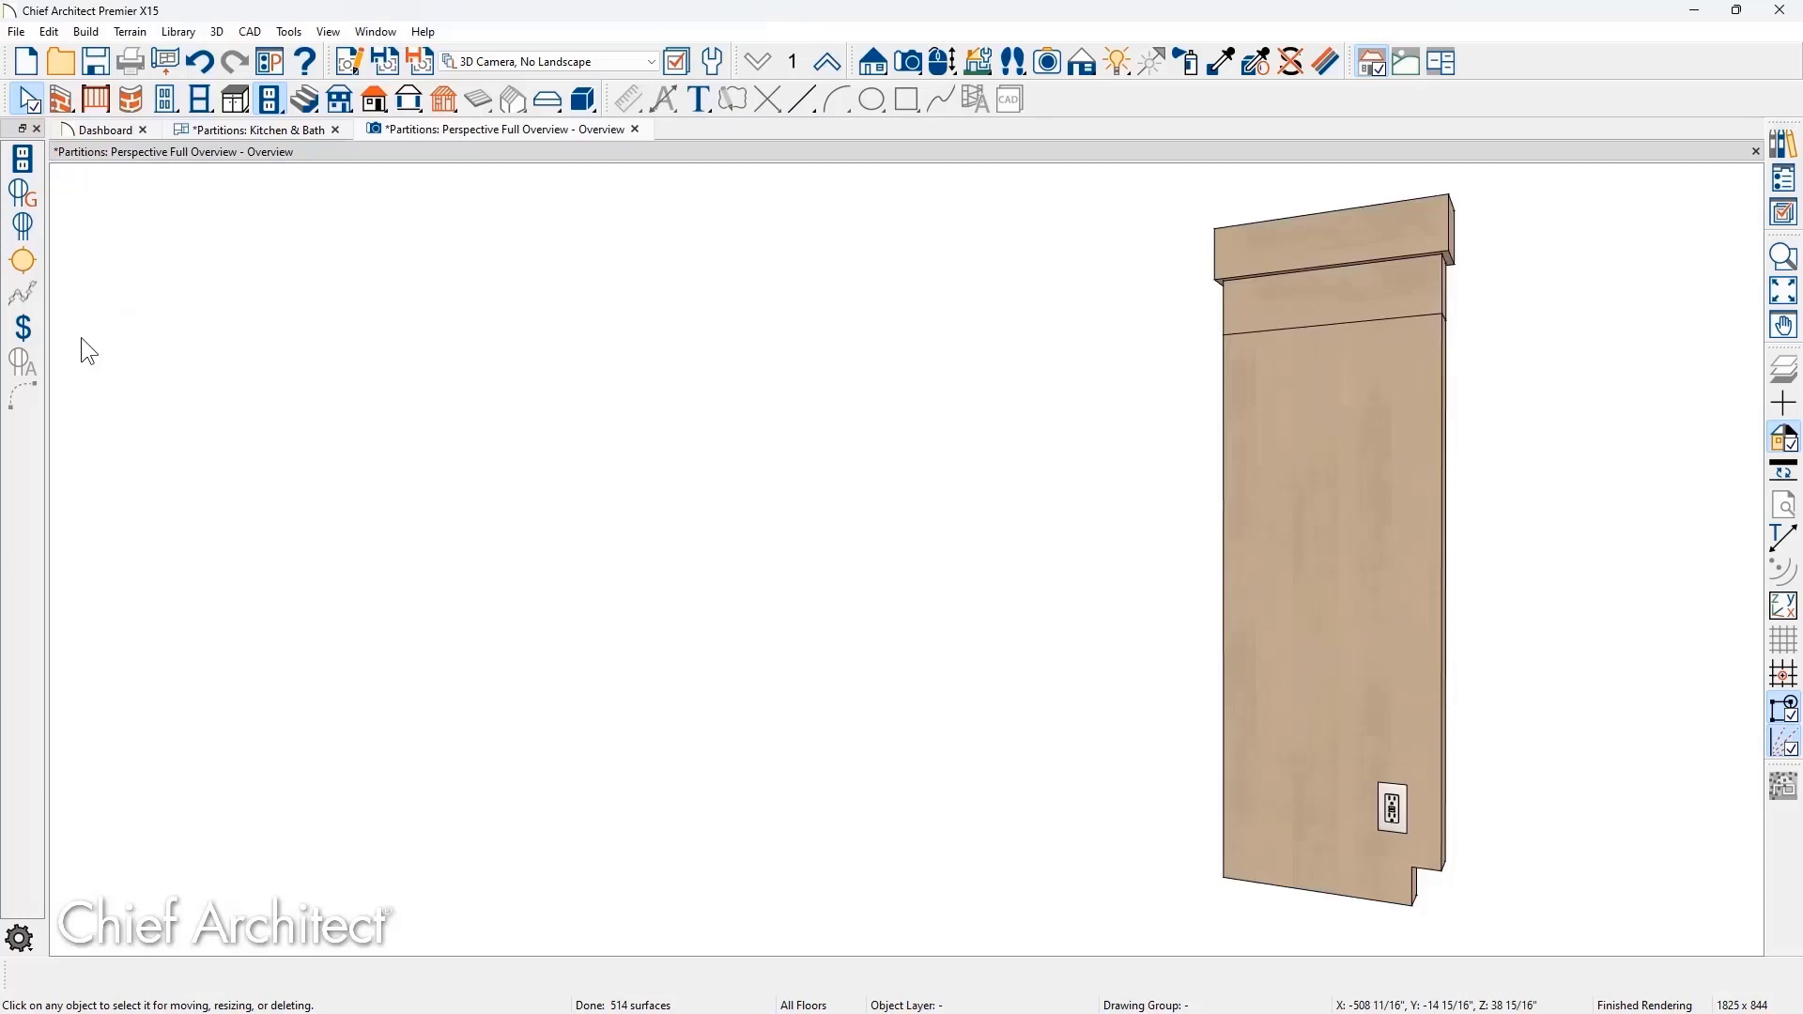
- Place an electrical switch on the partition wall
{"action": "left_click", "coordinate": [32, 330]}
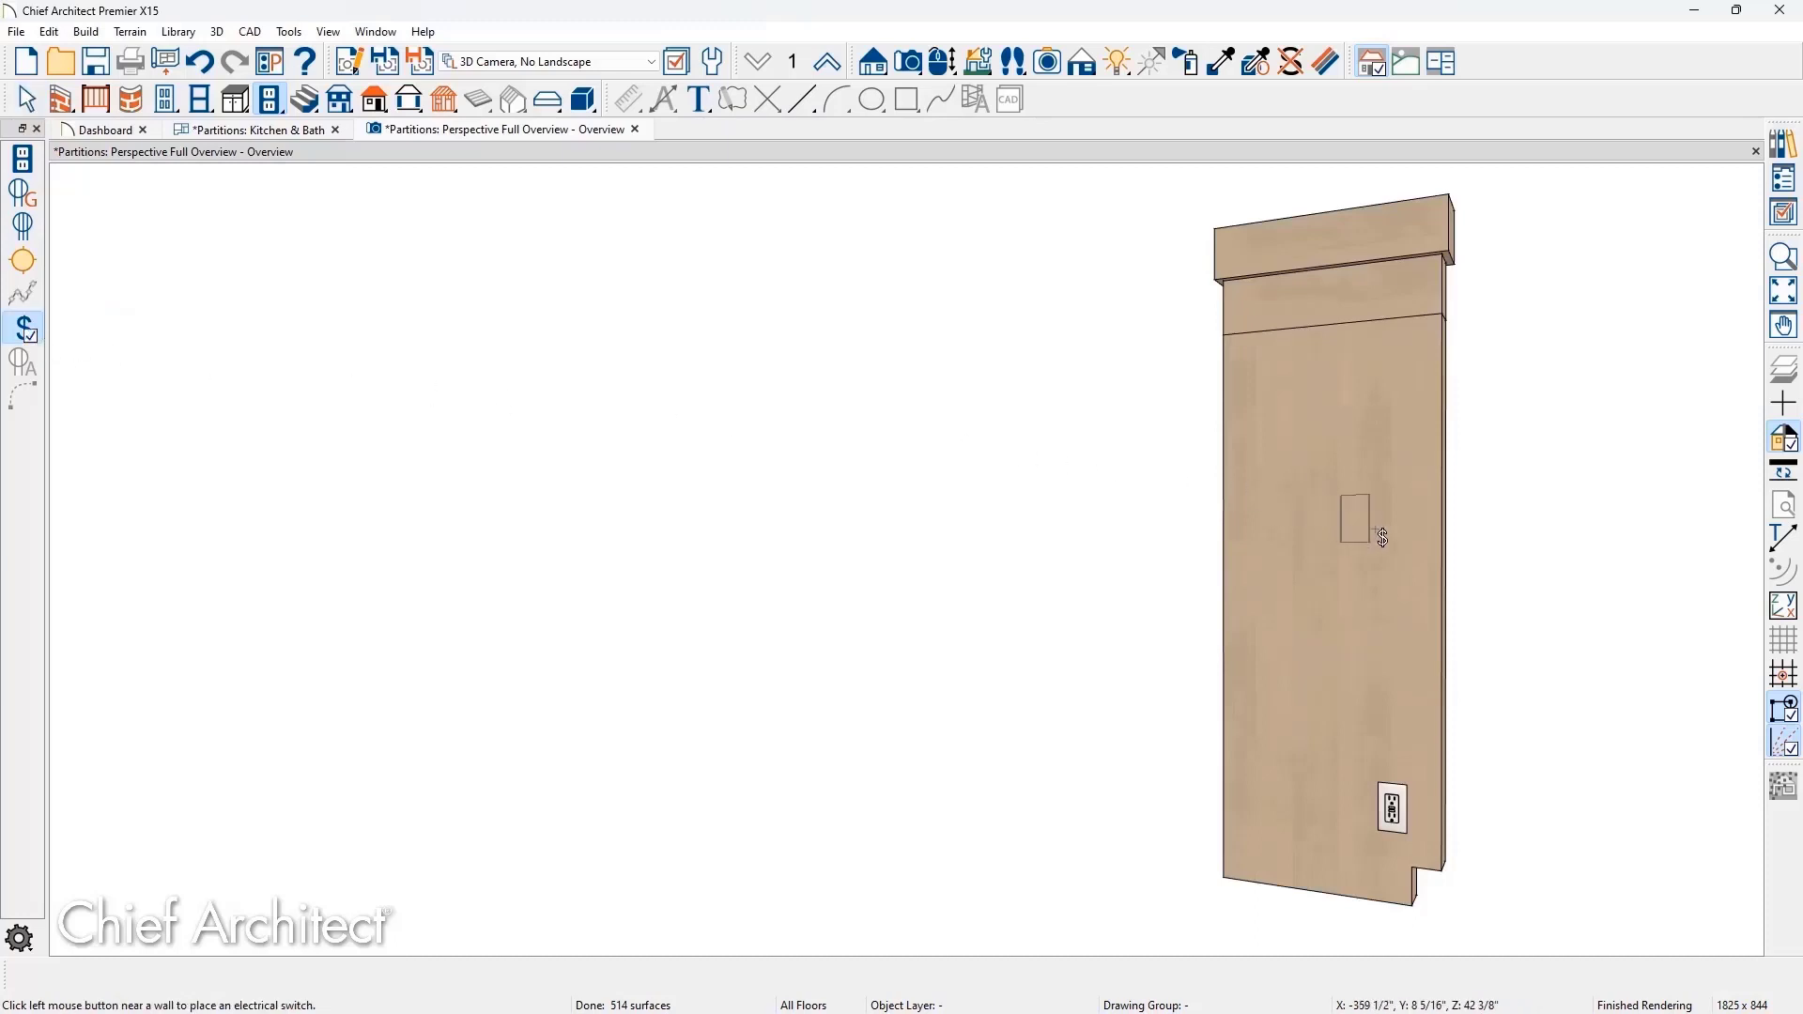
{"action": "left_click", "coordinate": [1384, 536]}
{"action": "key", "text": "space"}
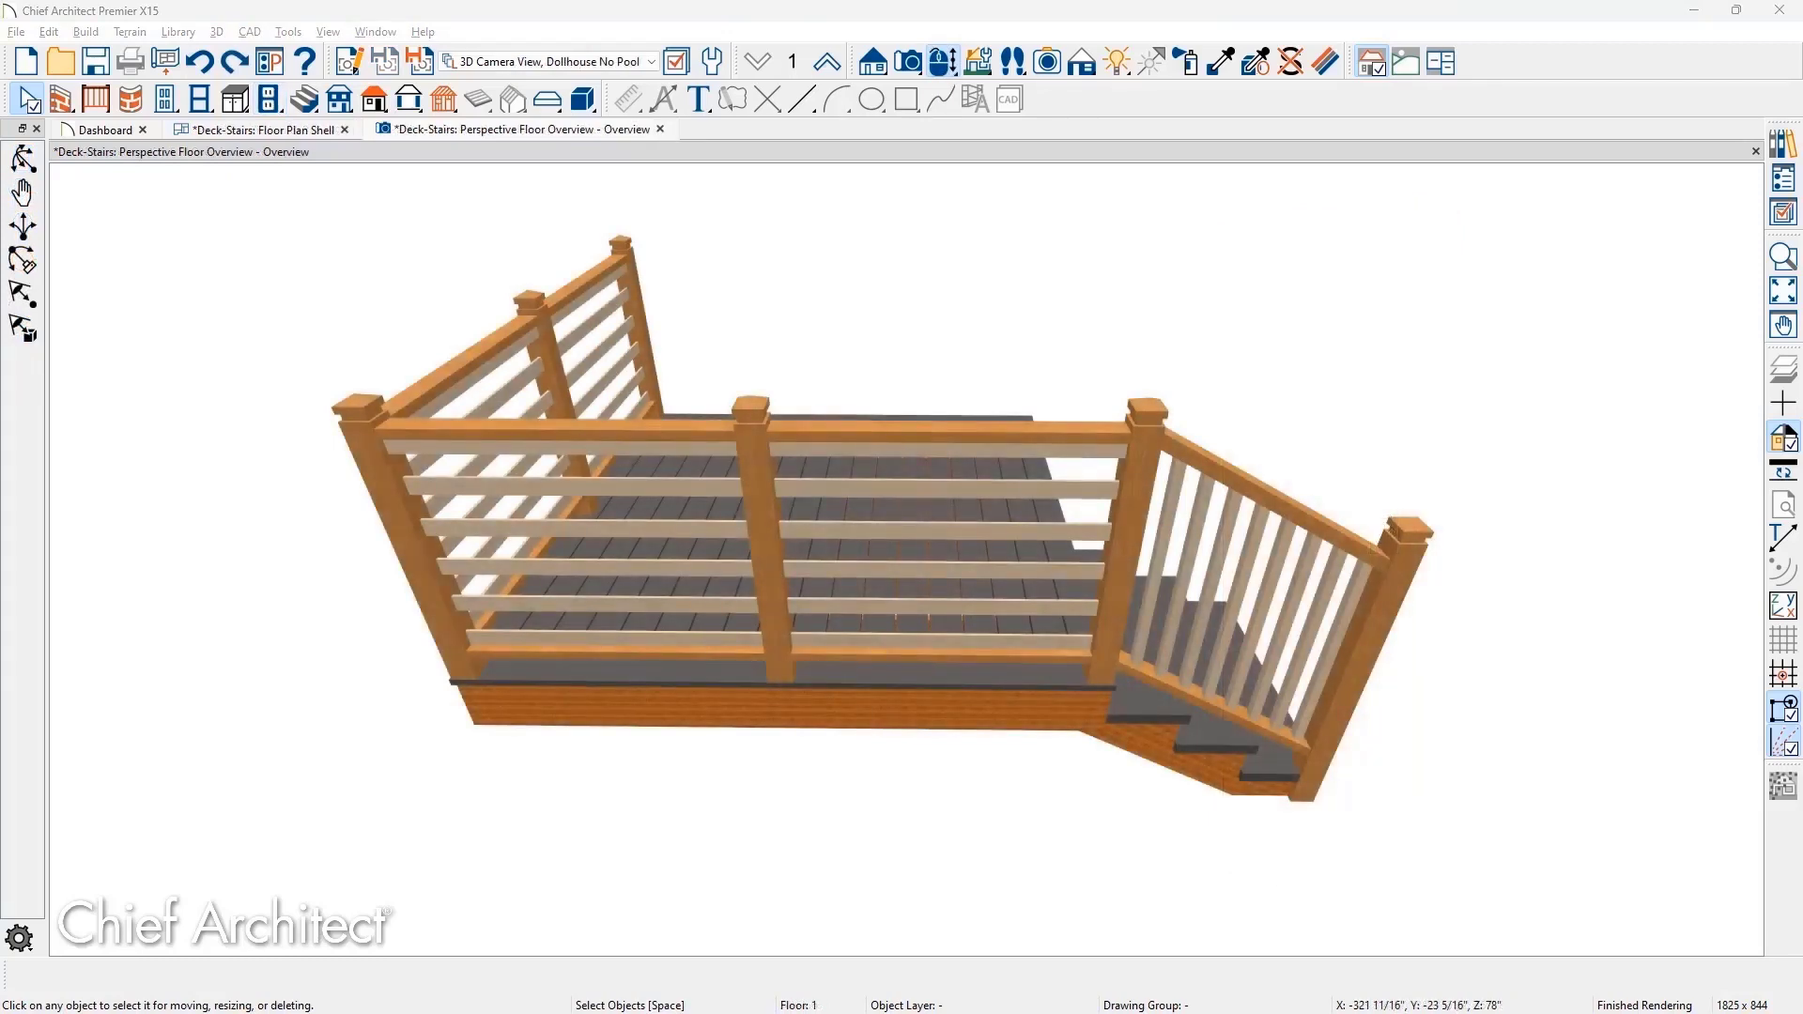
- Give both selected deck railings a -3 3/4" horizontal rail offset
{"action": "left_click", "coordinate": [582, 441]}
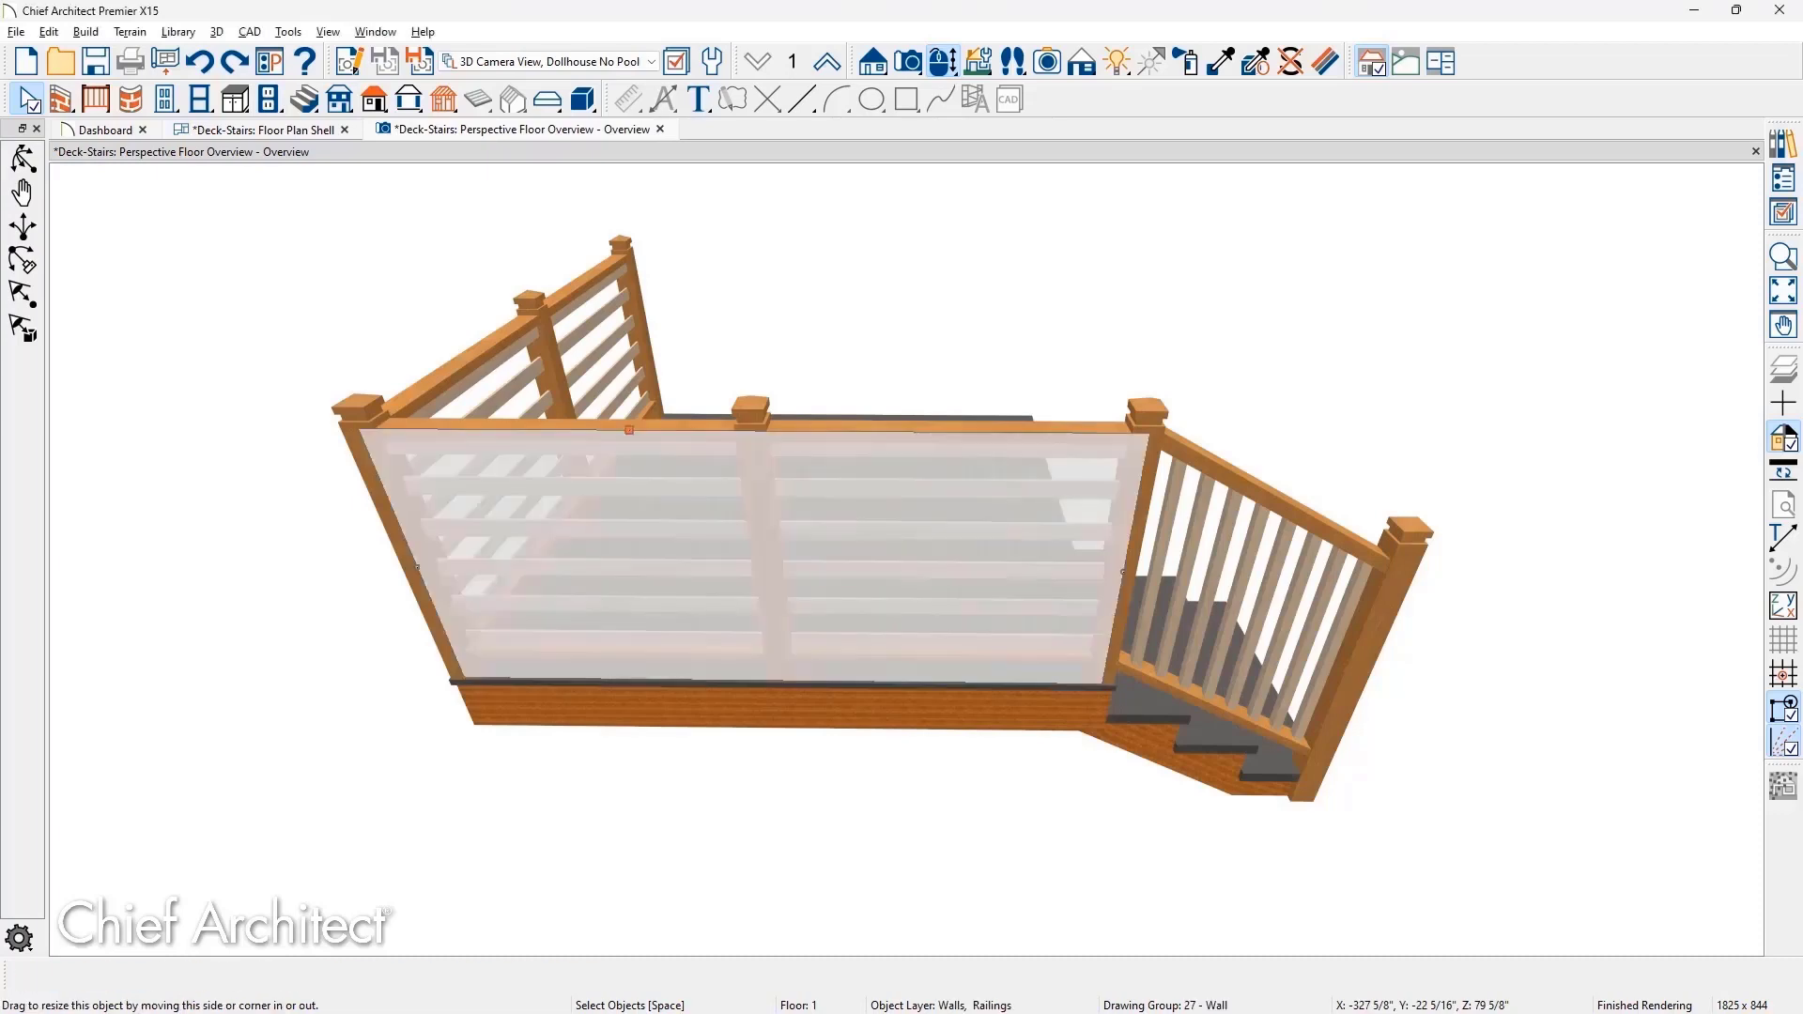
{"action": "left_click", "coordinate": [496, 336], "text": "shift"}
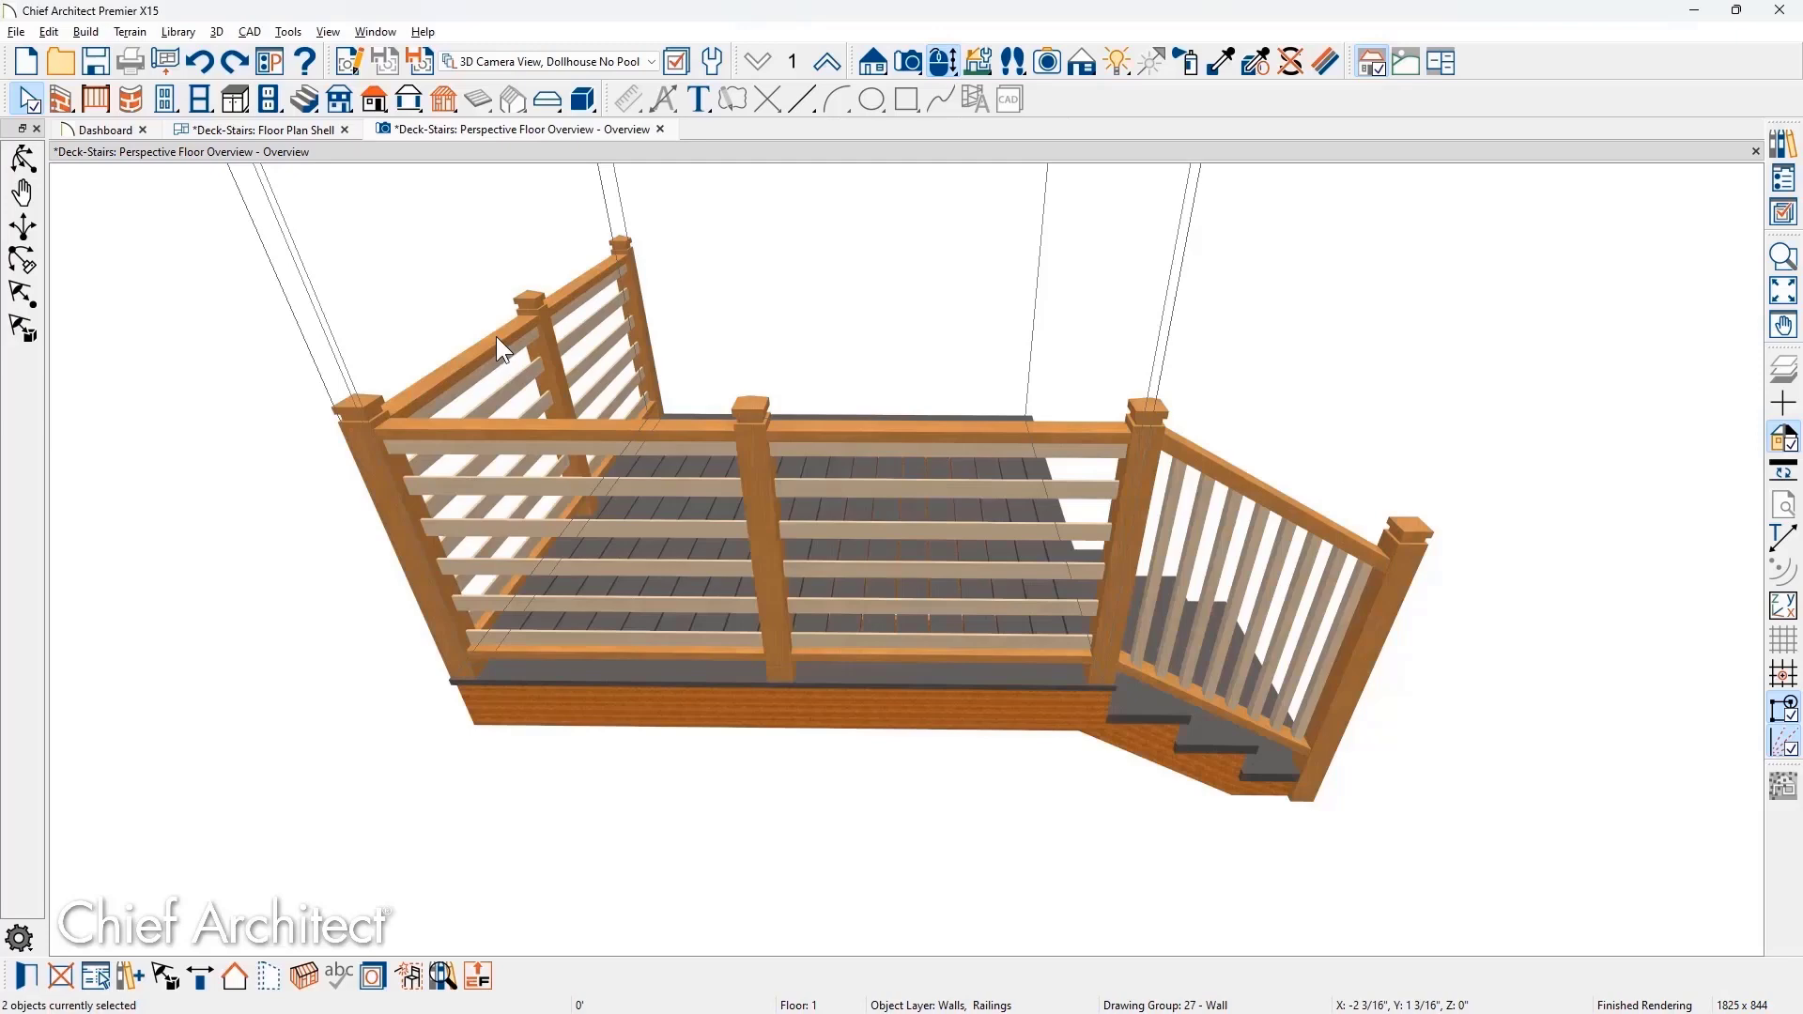
{"action": "double_click", "coordinate": [496, 336]}
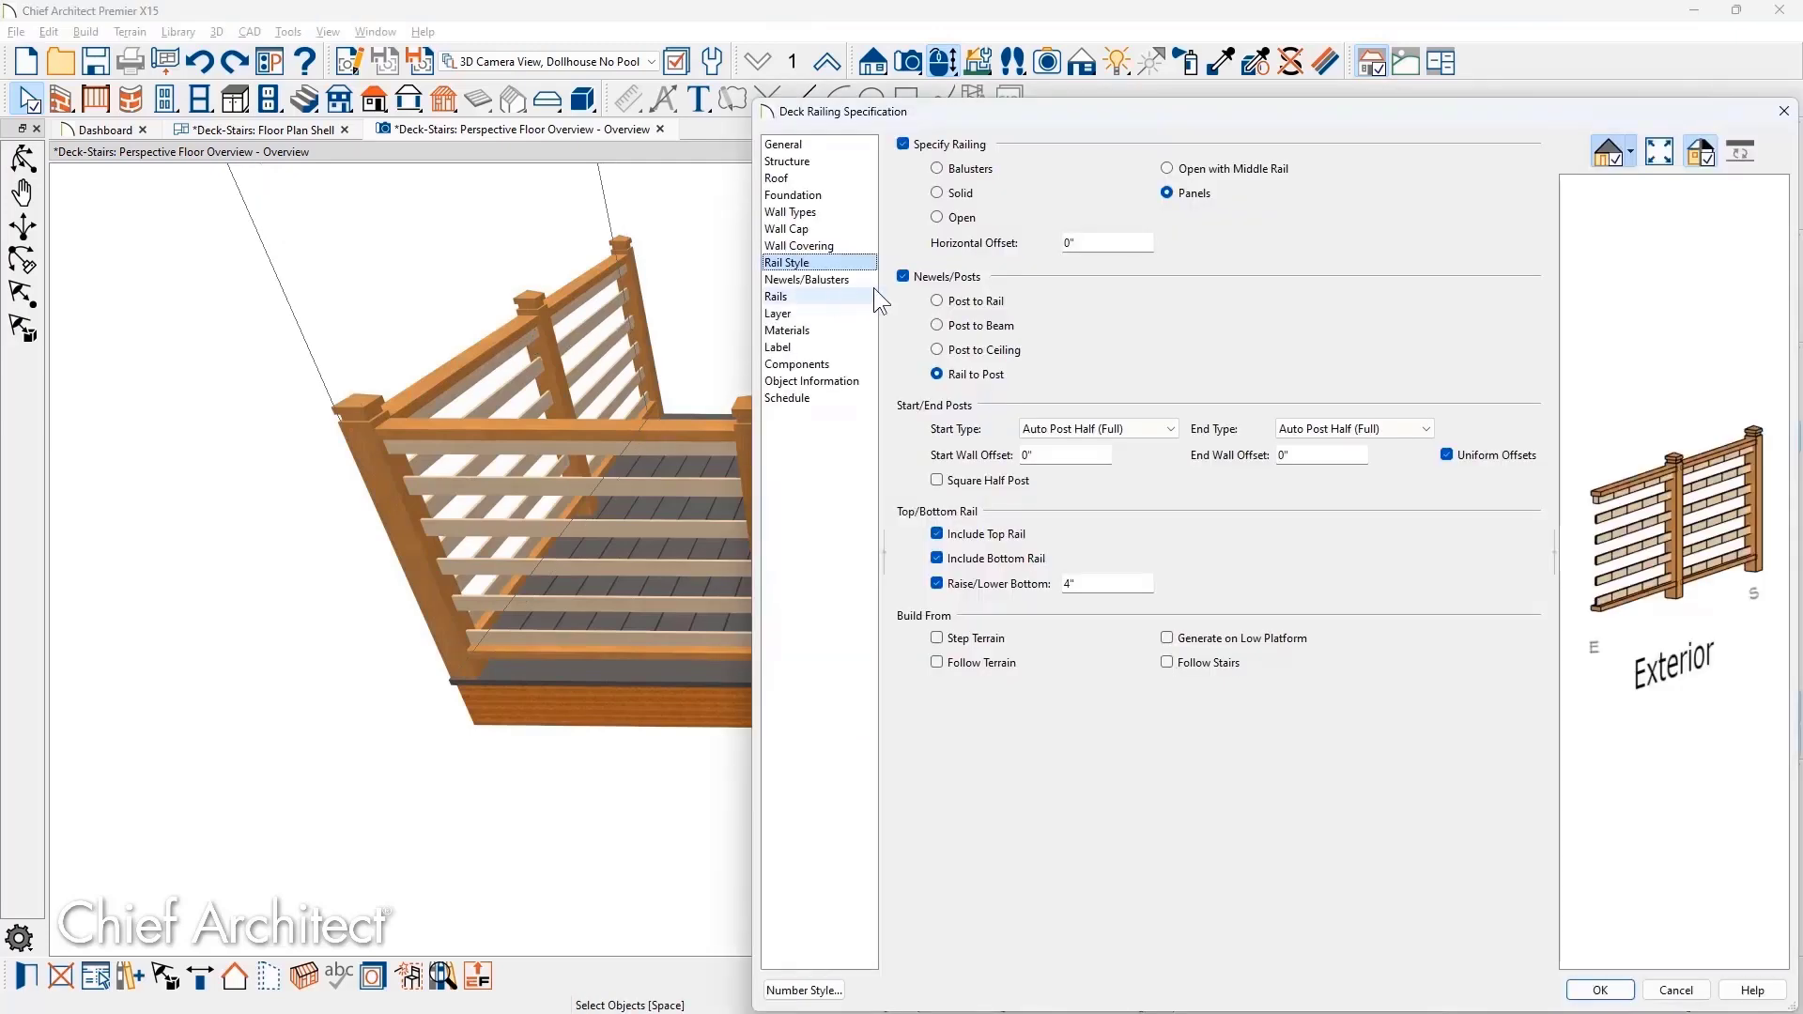
{"action": "left_click_drag", "start_coordinate": [1080, 244], "coordinate": [1053, 246]}
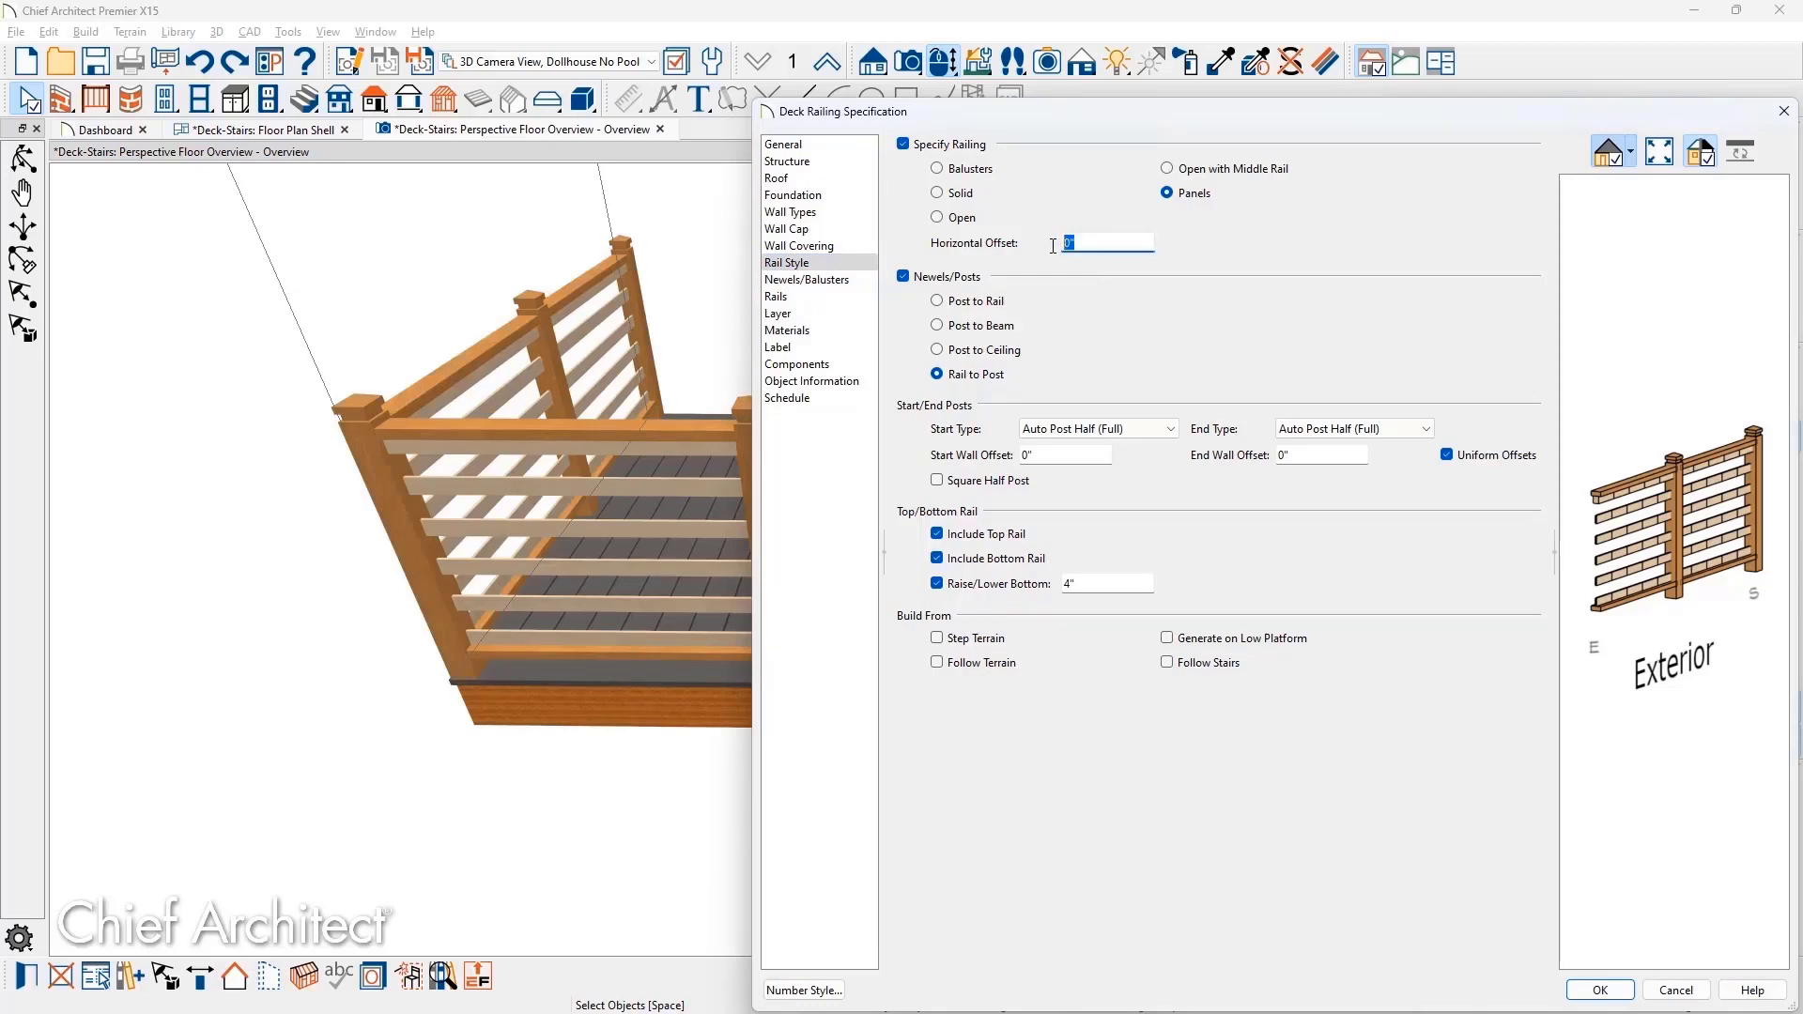
{"action": "type", "text": "-3.75"}
{"action": "key", "text": "Tab"}
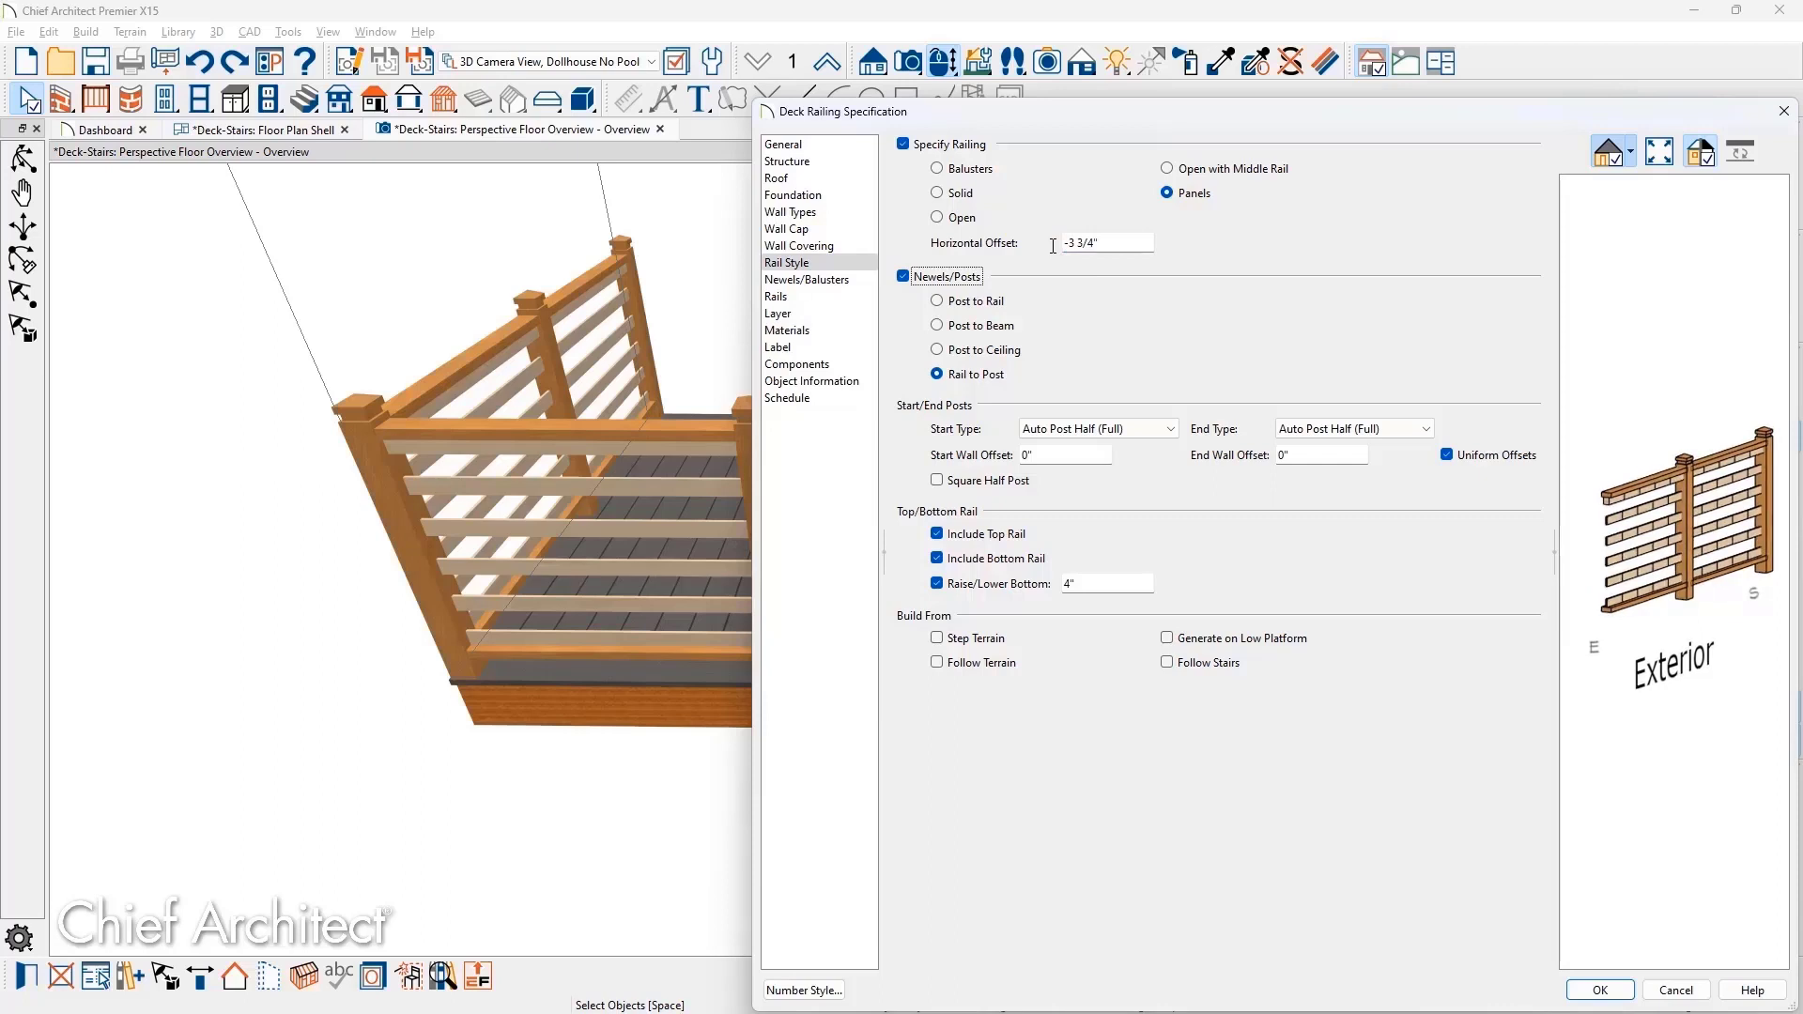
- Set the railing newels to a -8" vertical offset and 54" height, and apply
{"action": "left_click", "coordinate": [806, 280]}
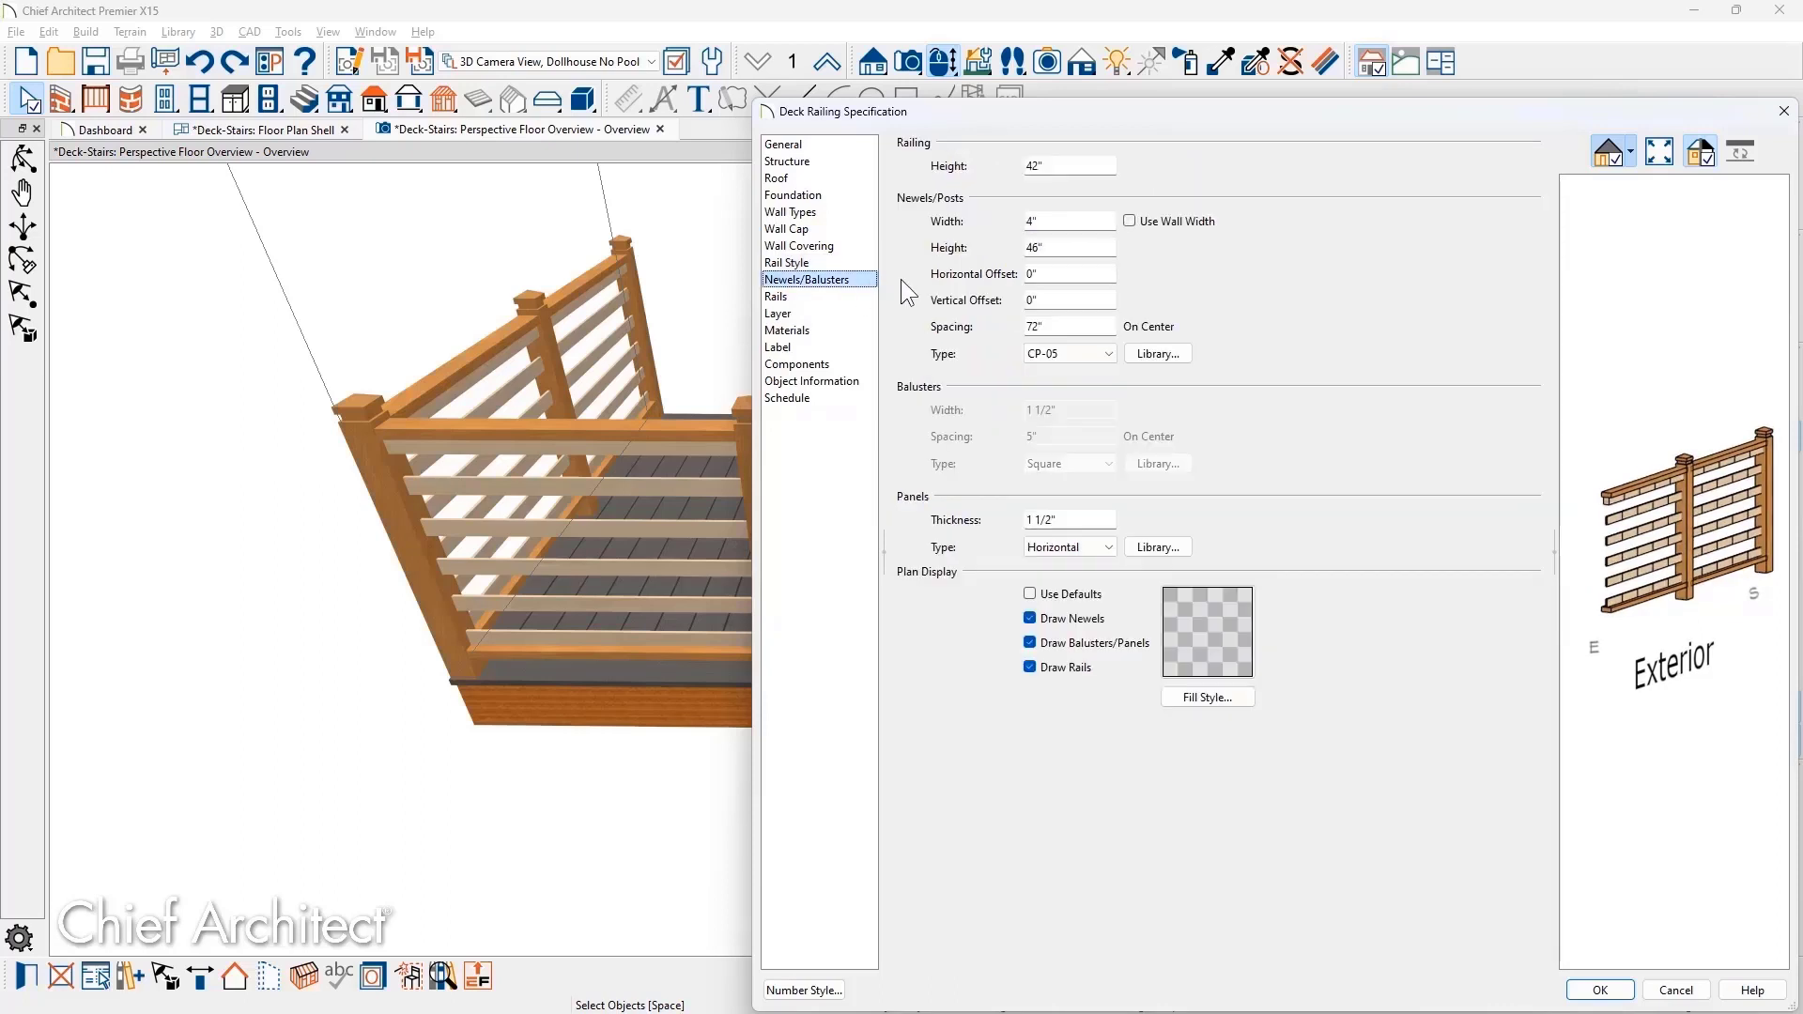
{"action": "left_click", "coordinate": [1036, 300]}
{"action": "type", "text": "-8"}
{"action": "key", "text": "Tab"}
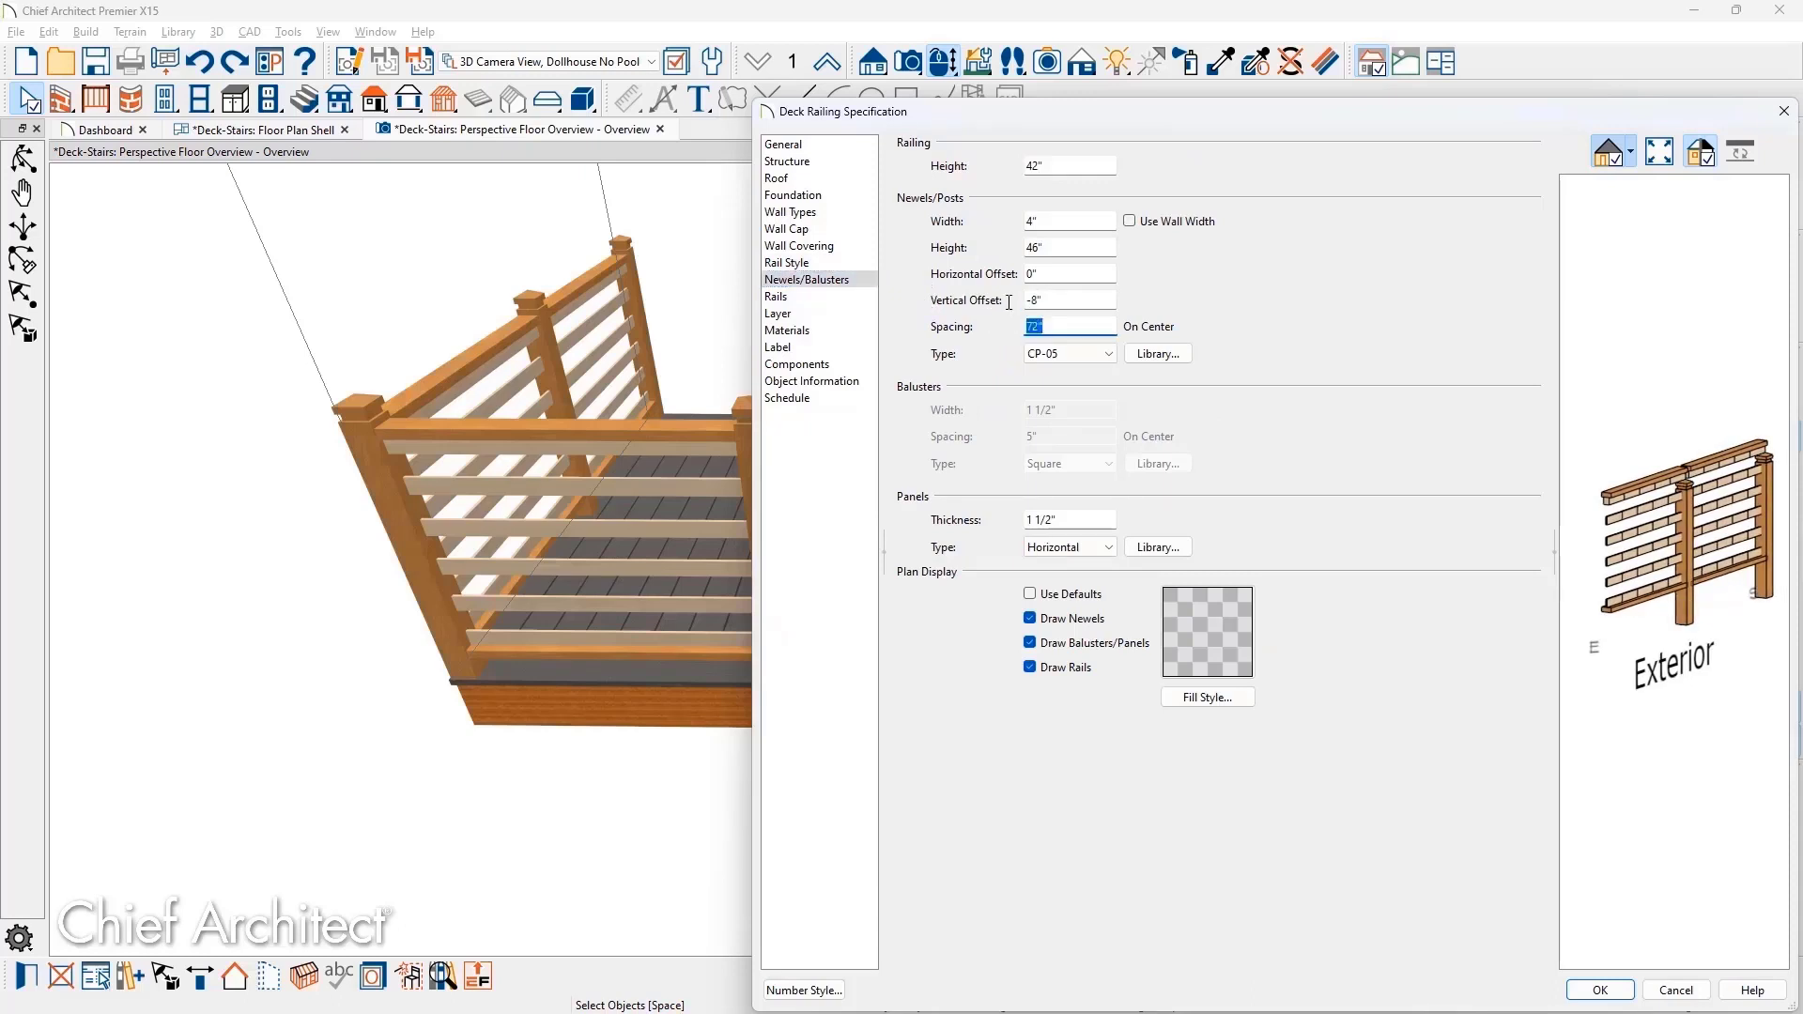
{"action": "left_click", "coordinate": [1043, 247]}
{"action": "key", "text": "Tab"}
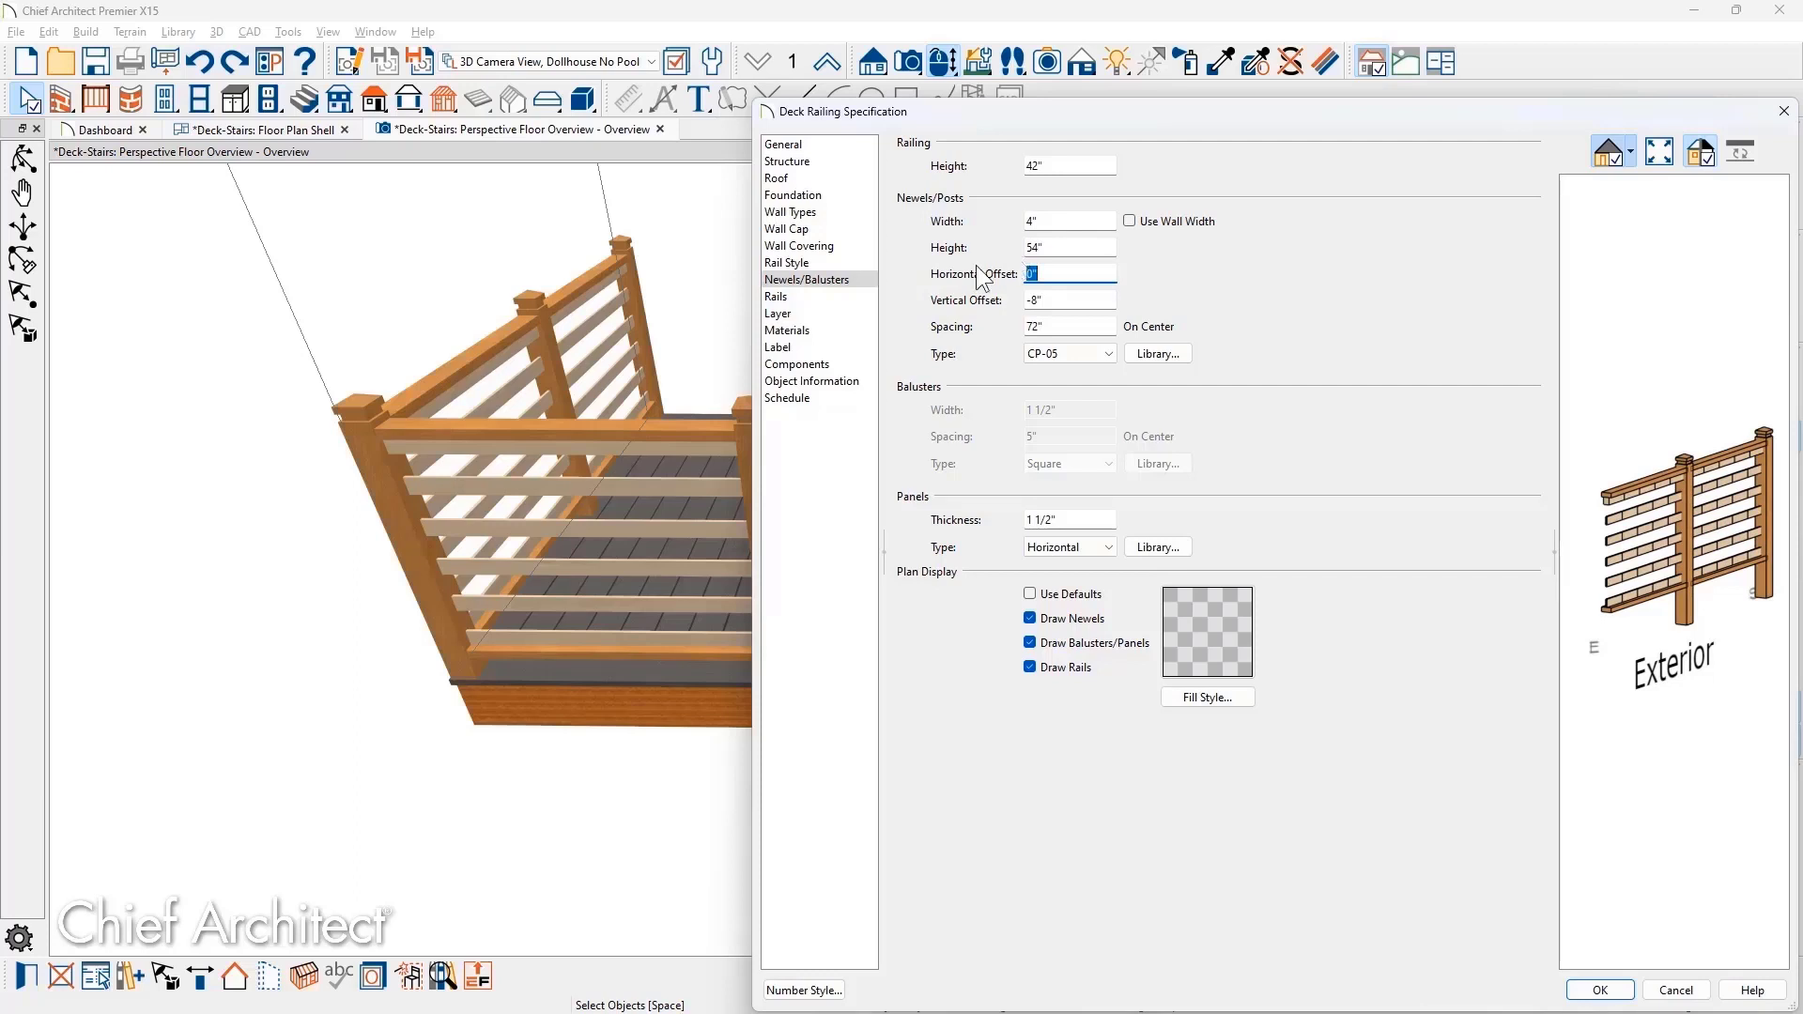
{"action": "left_click", "coordinate": [854, 298]}
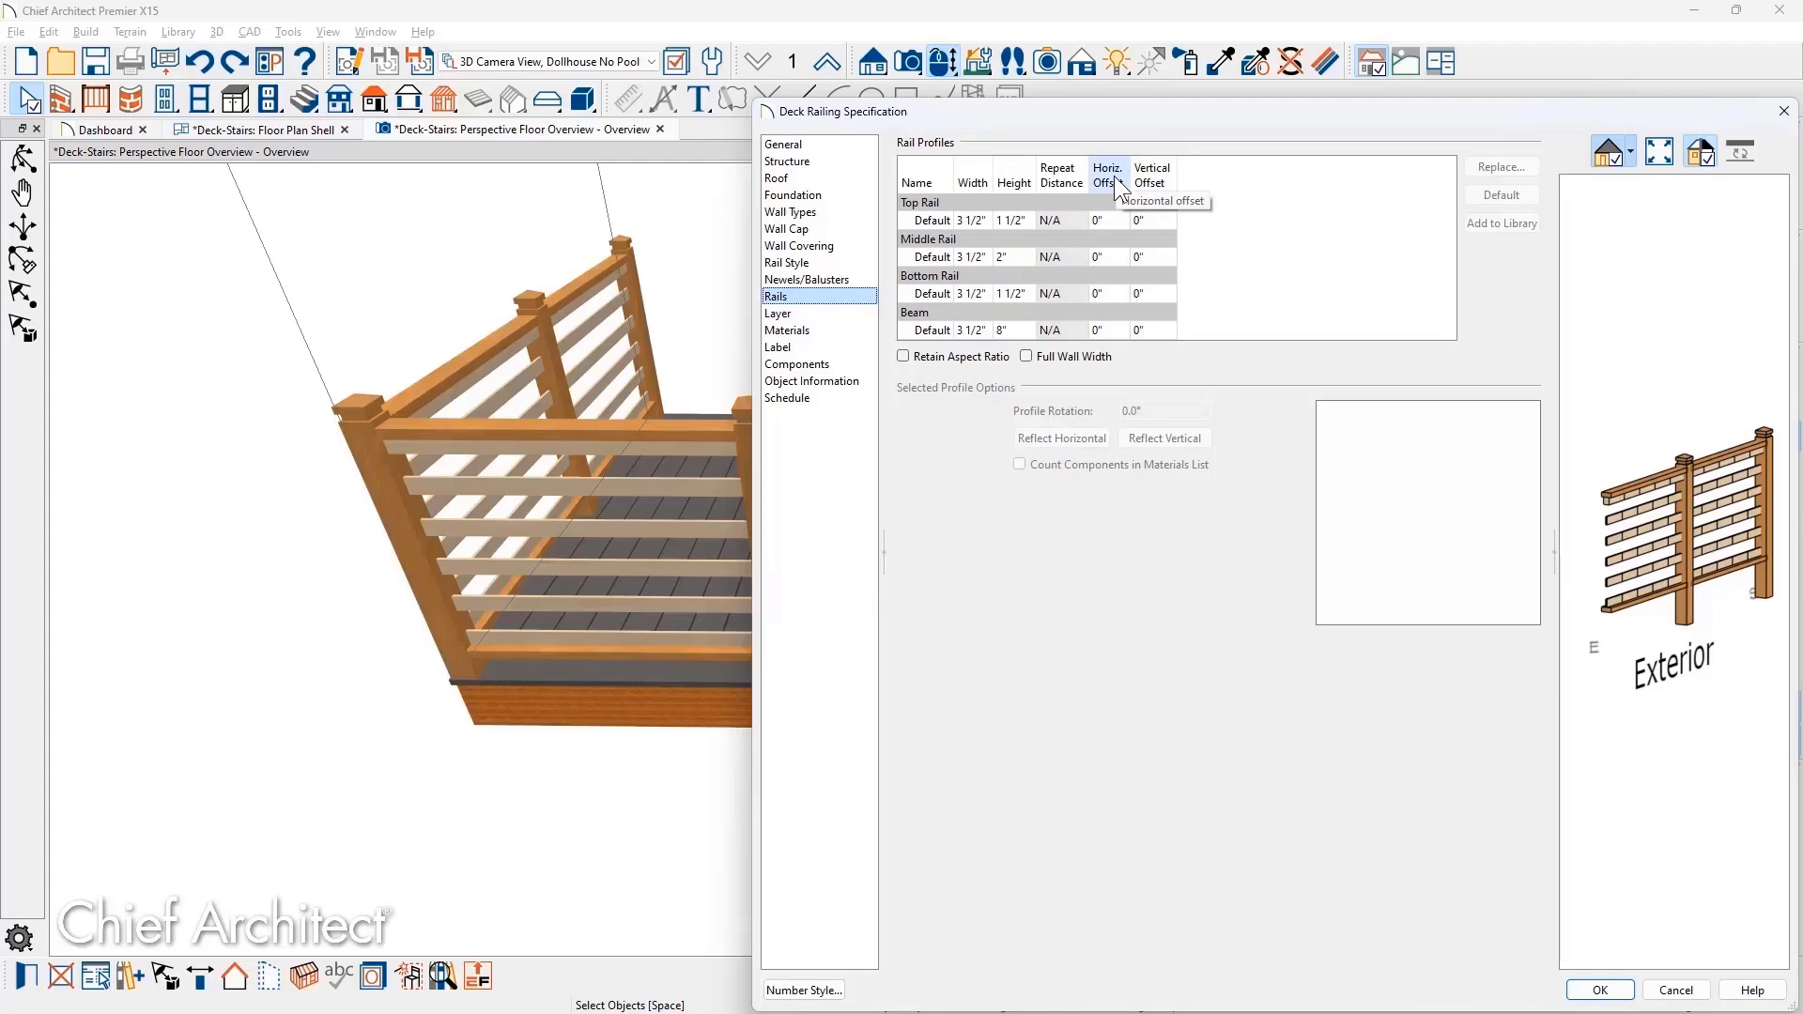
{"action": "key", "text": "Return"}
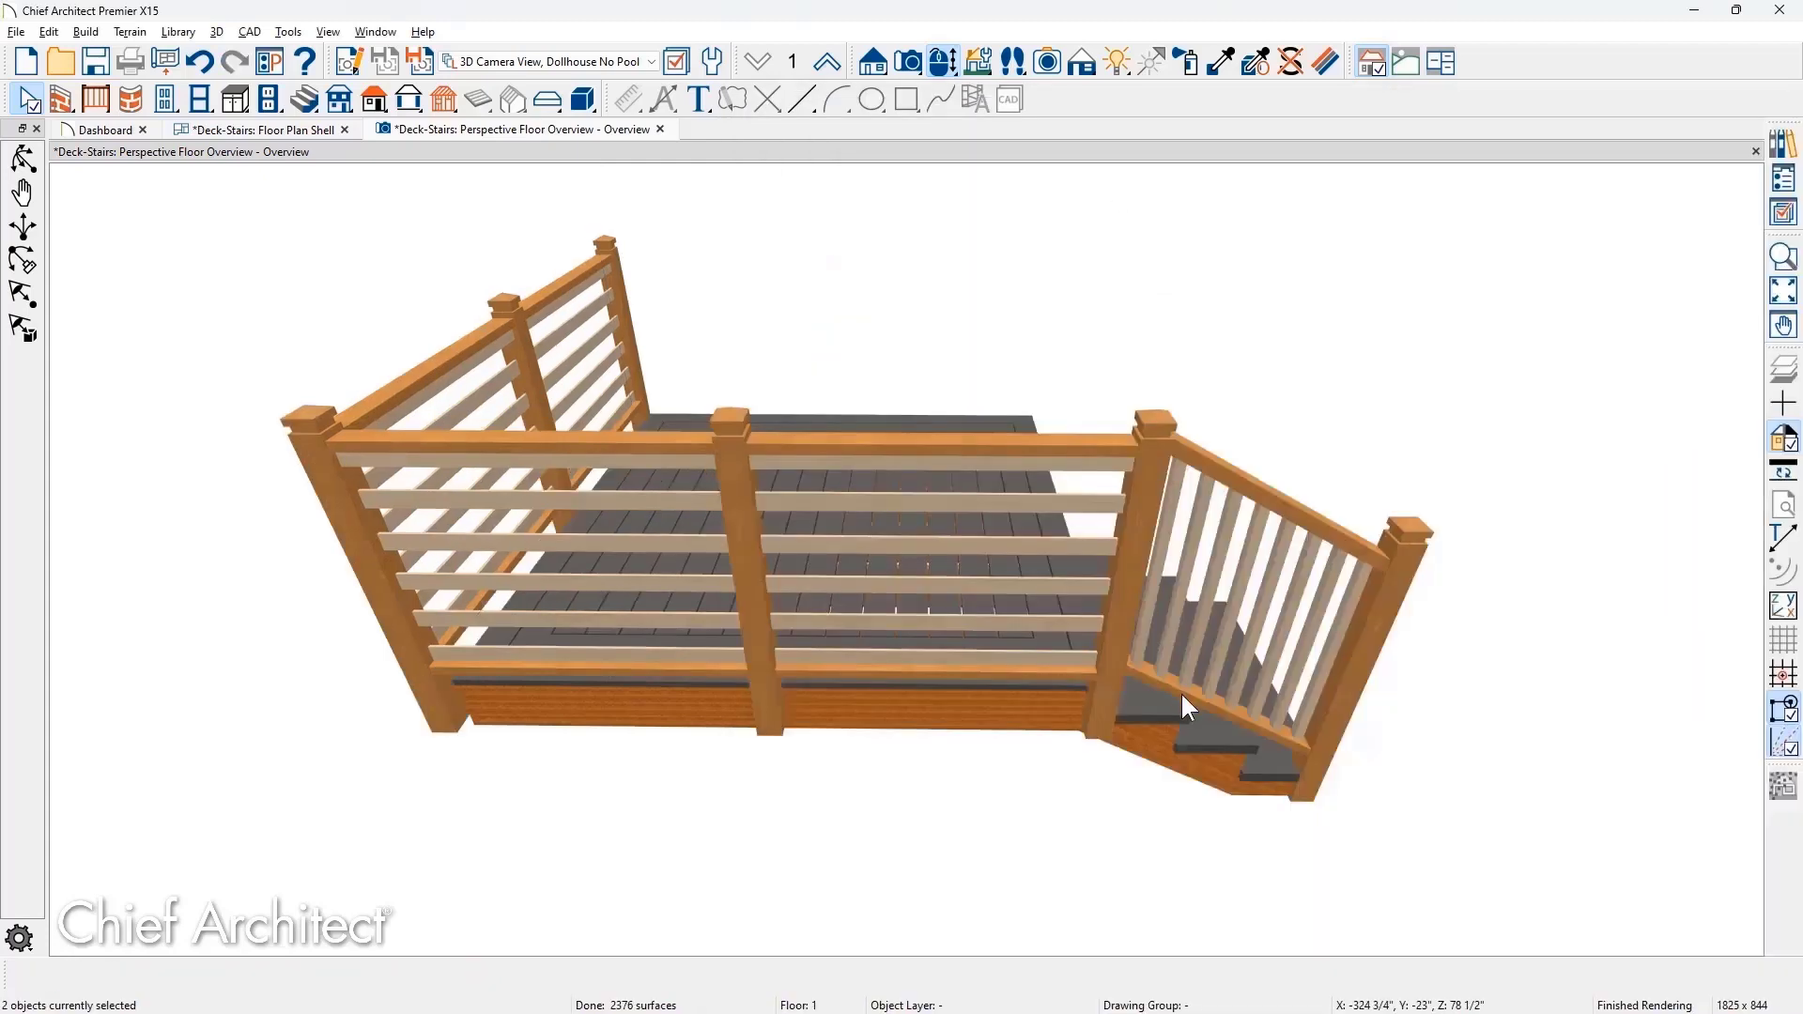
{"action": "middle_click_drag", "start_coordinate": [1180, 691], "coordinate": [1020, 625]}
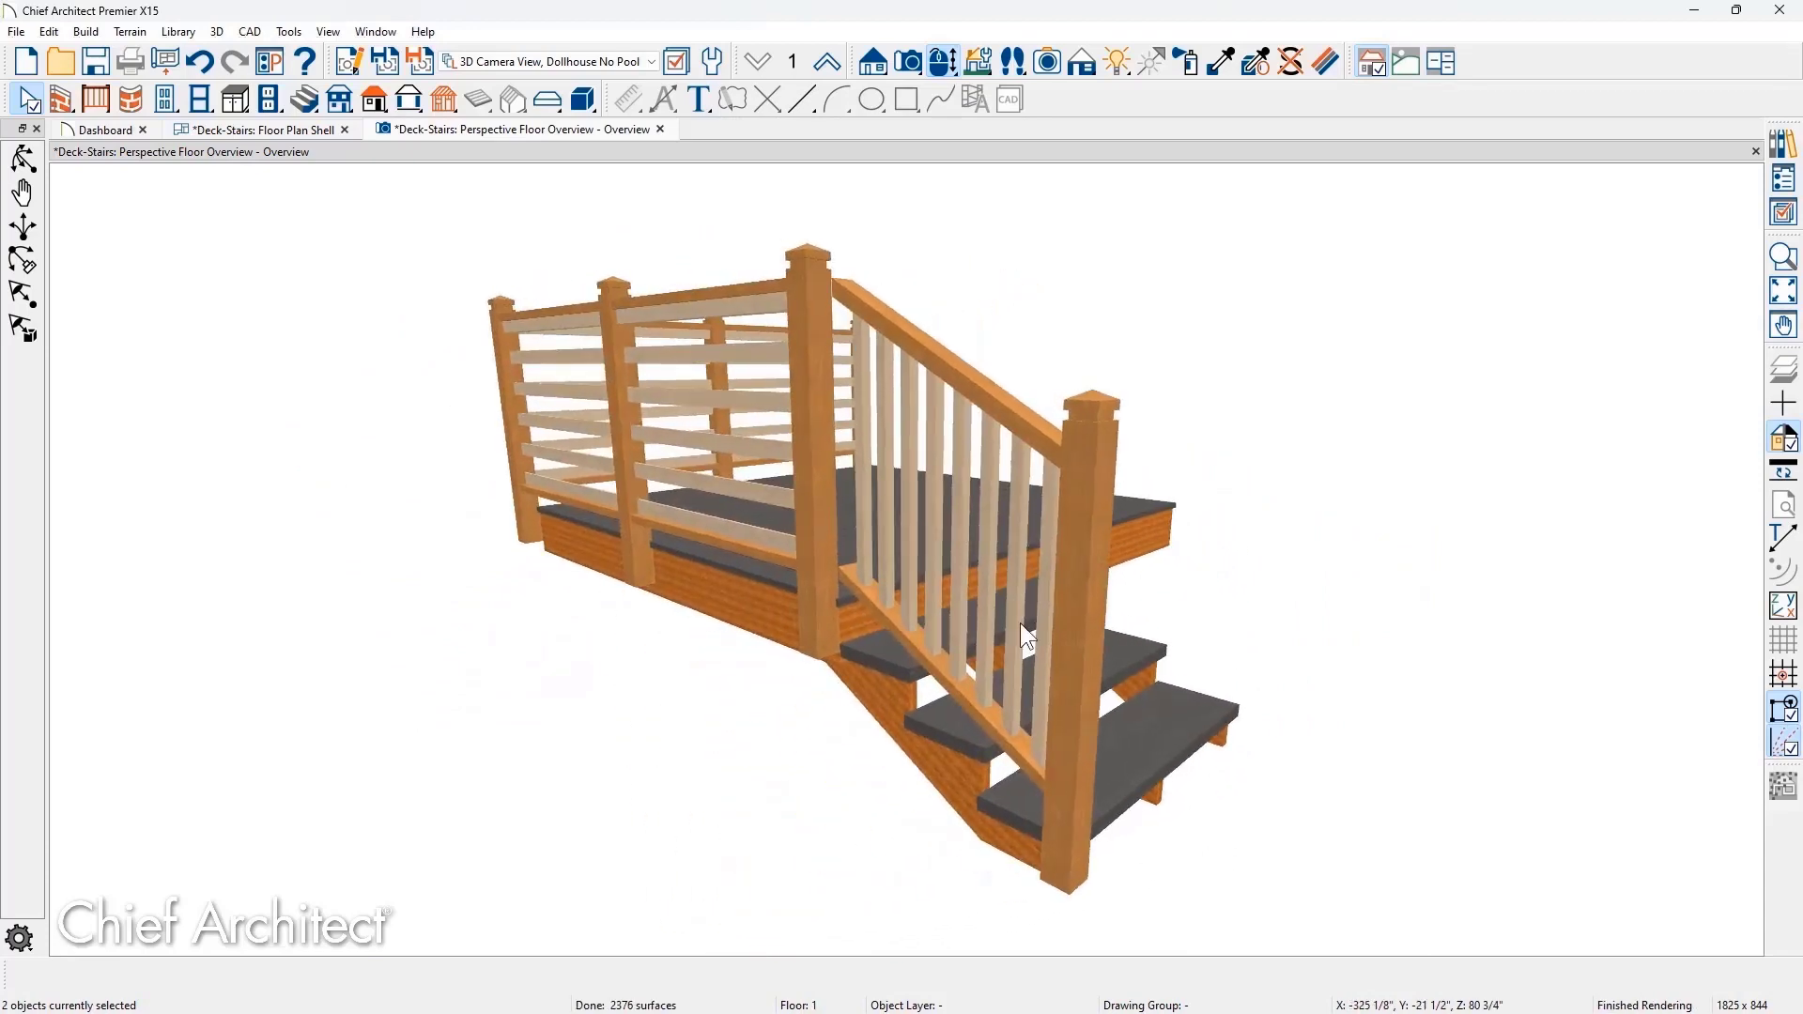
- On the lower stair section, set railing offset -2", uncheck Include Bottom Rail, and set bottom raise/lower to -6"
{"action": "double_click", "coordinate": [1019, 623]}
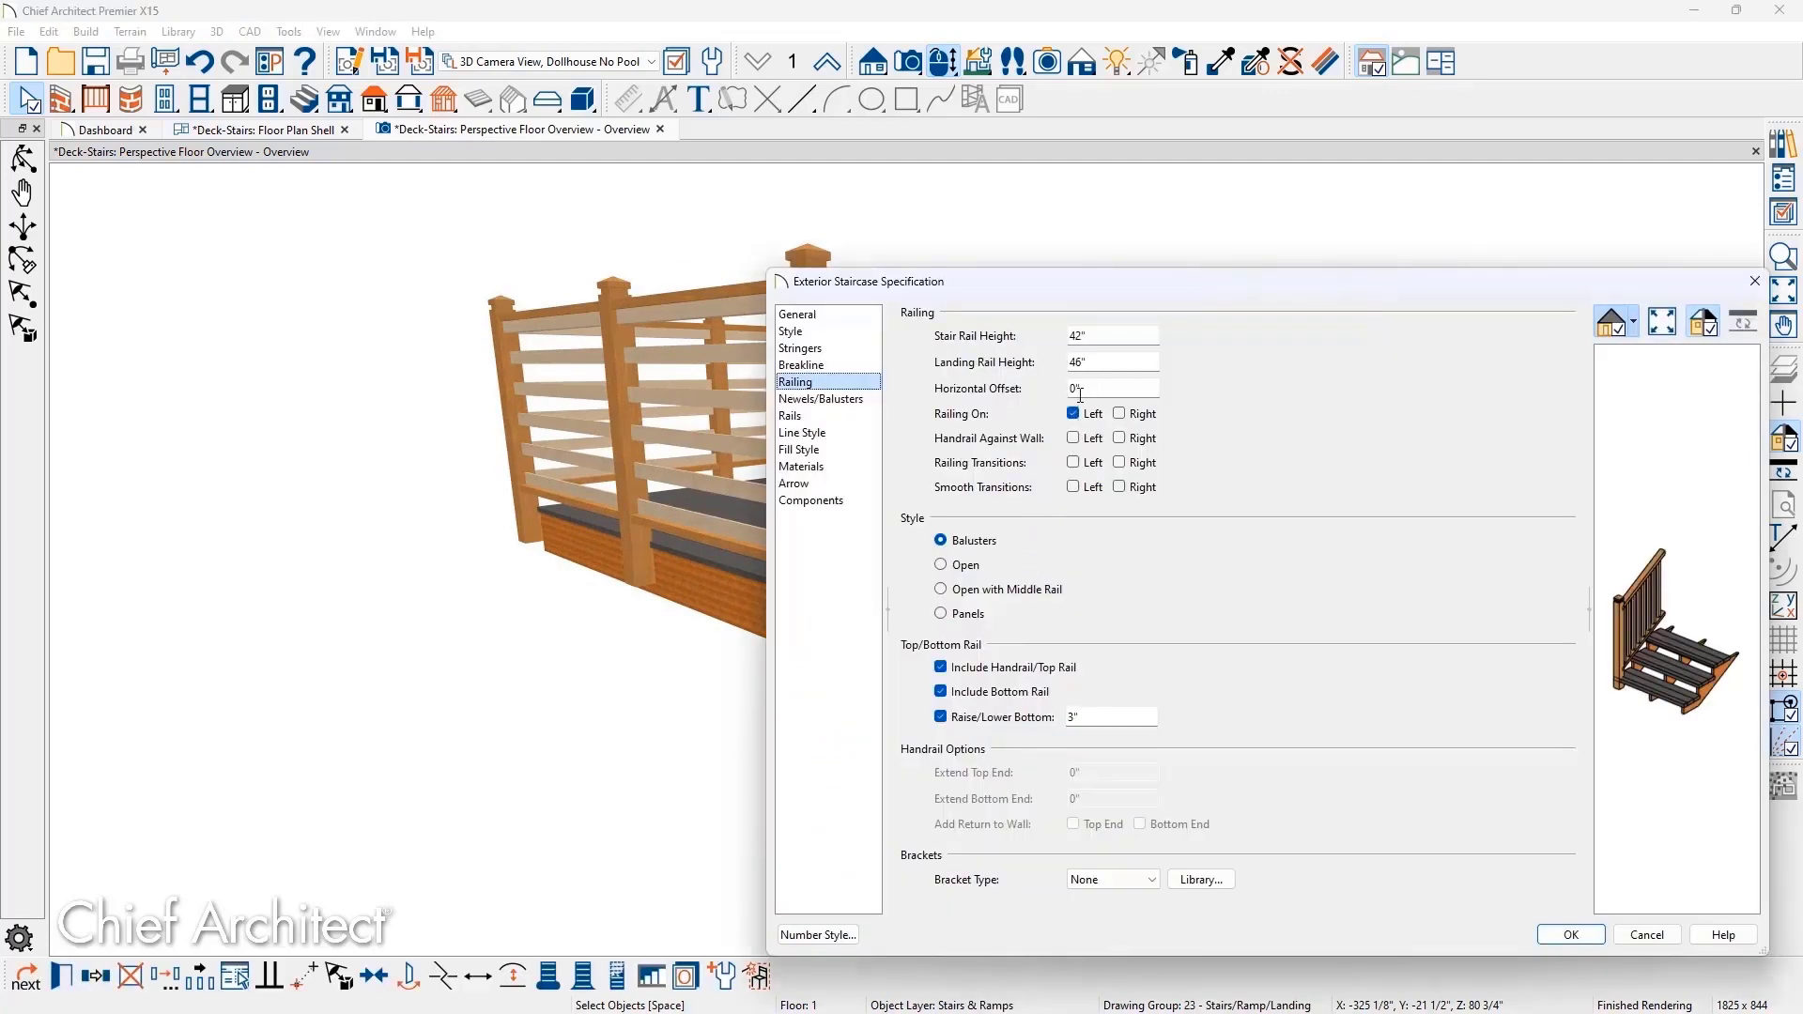
{"action": "left_click_drag", "start_coordinate": [1084, 387], "coordinate": [1060, 390]}
{"action": "type", "text": "-2"}
{"action": "key", "text": "Tab"}
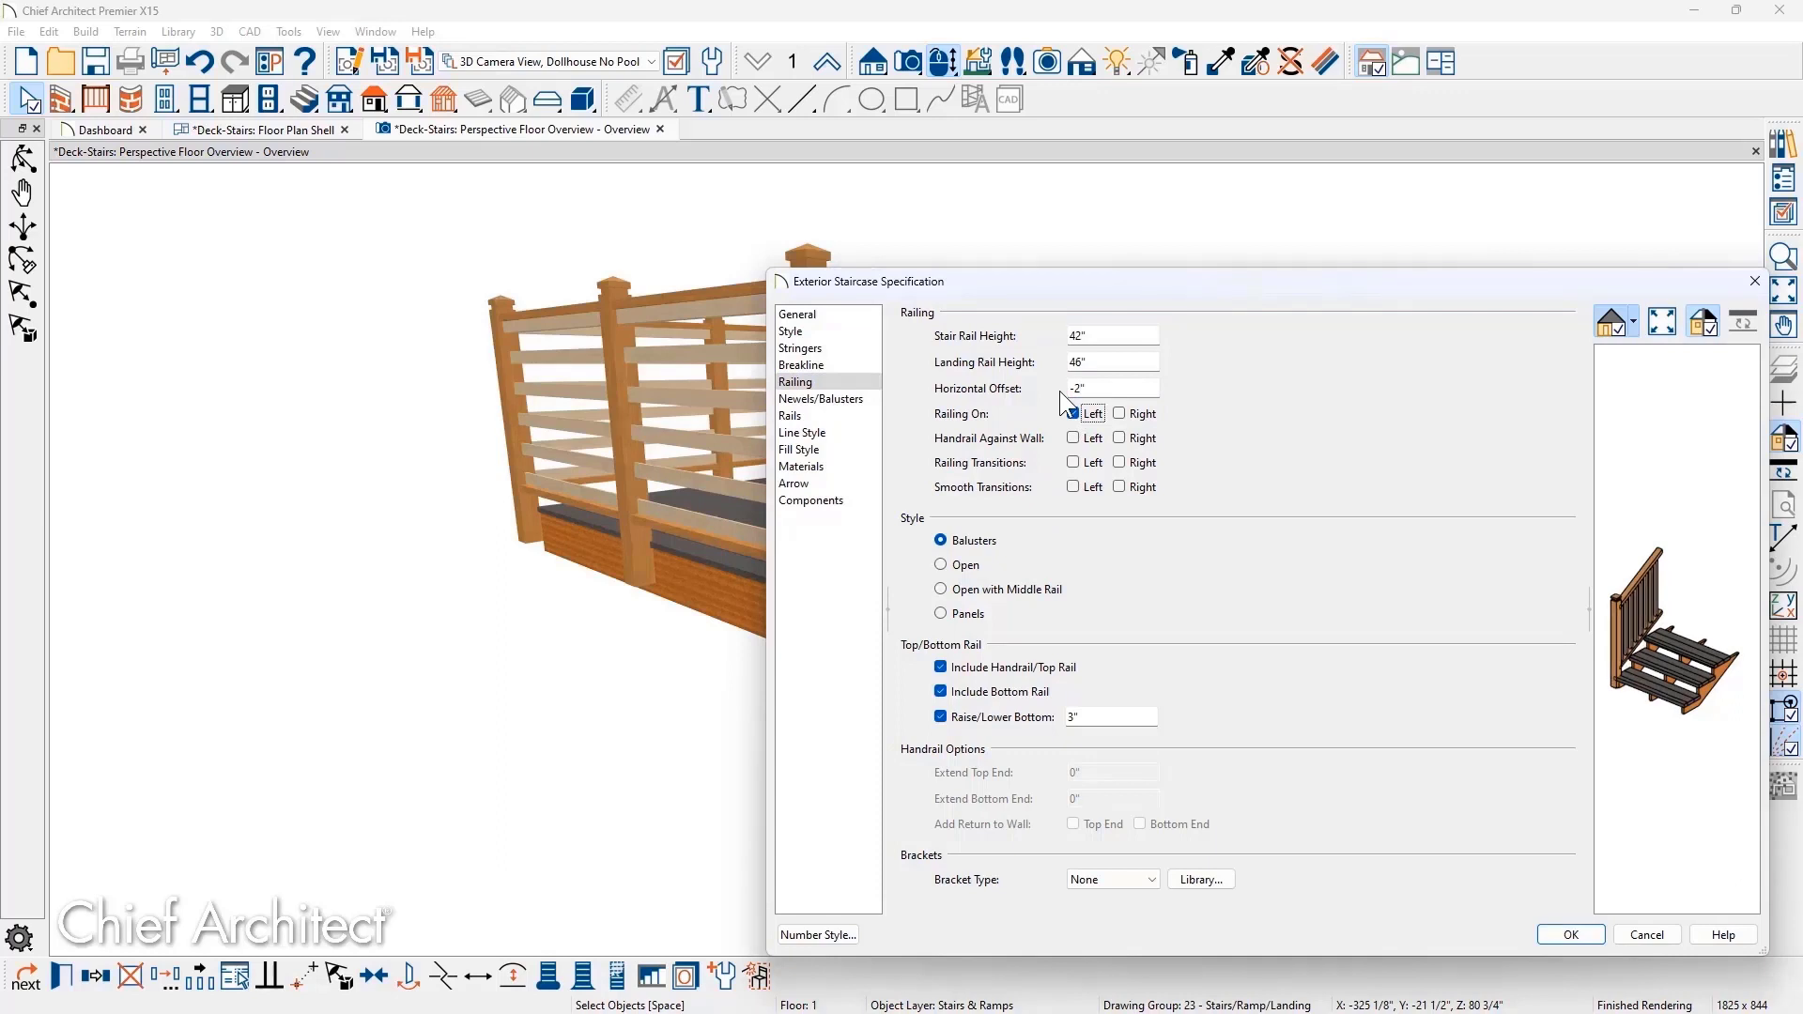
{"action": "left_click", "coordinate": [940, 690]}
{"action": "double_click", "coordinate": [1078, 715]}
{"action": "type", "text": "-6"}
{"action": "key", "text": "Tab"}
- Apply the stair settings, then shift and delete the landing at the foot of the deck stairs
{"action": "key", "text": "Return"}
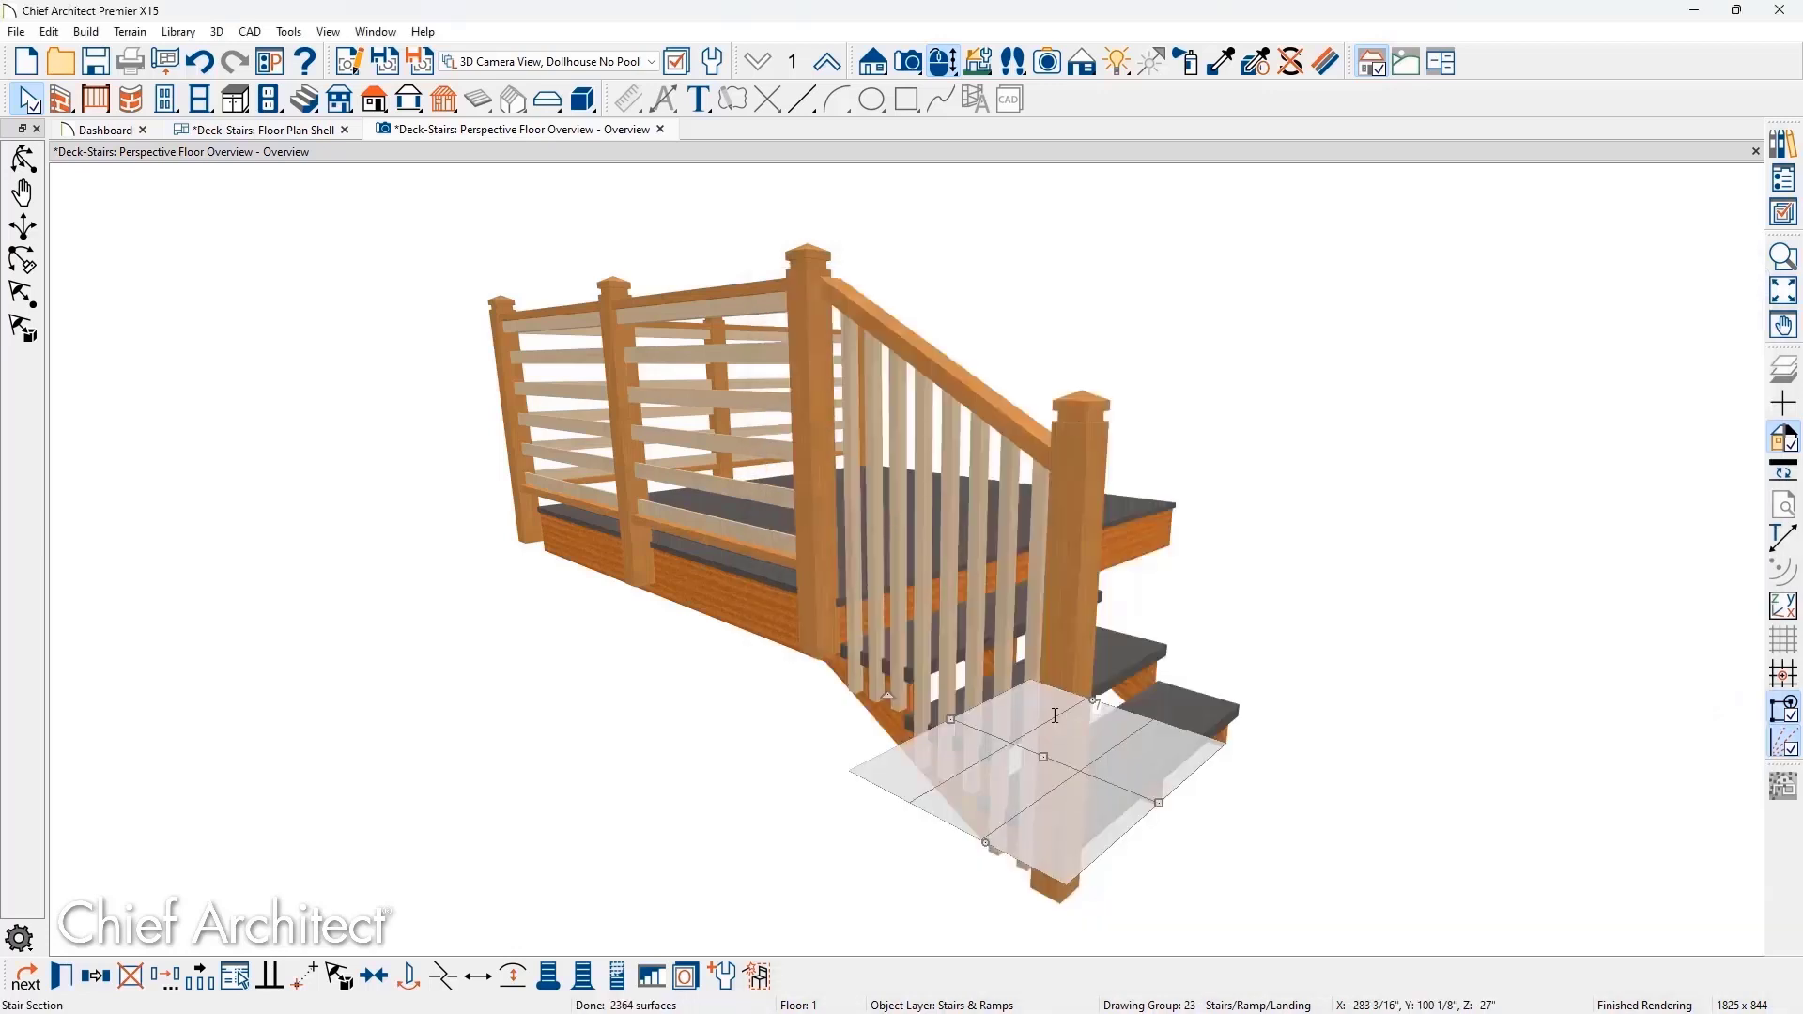
{"action": "left_click_drag", "start_coordinate": [1043, 757], "coordinate": [1003, 781]}
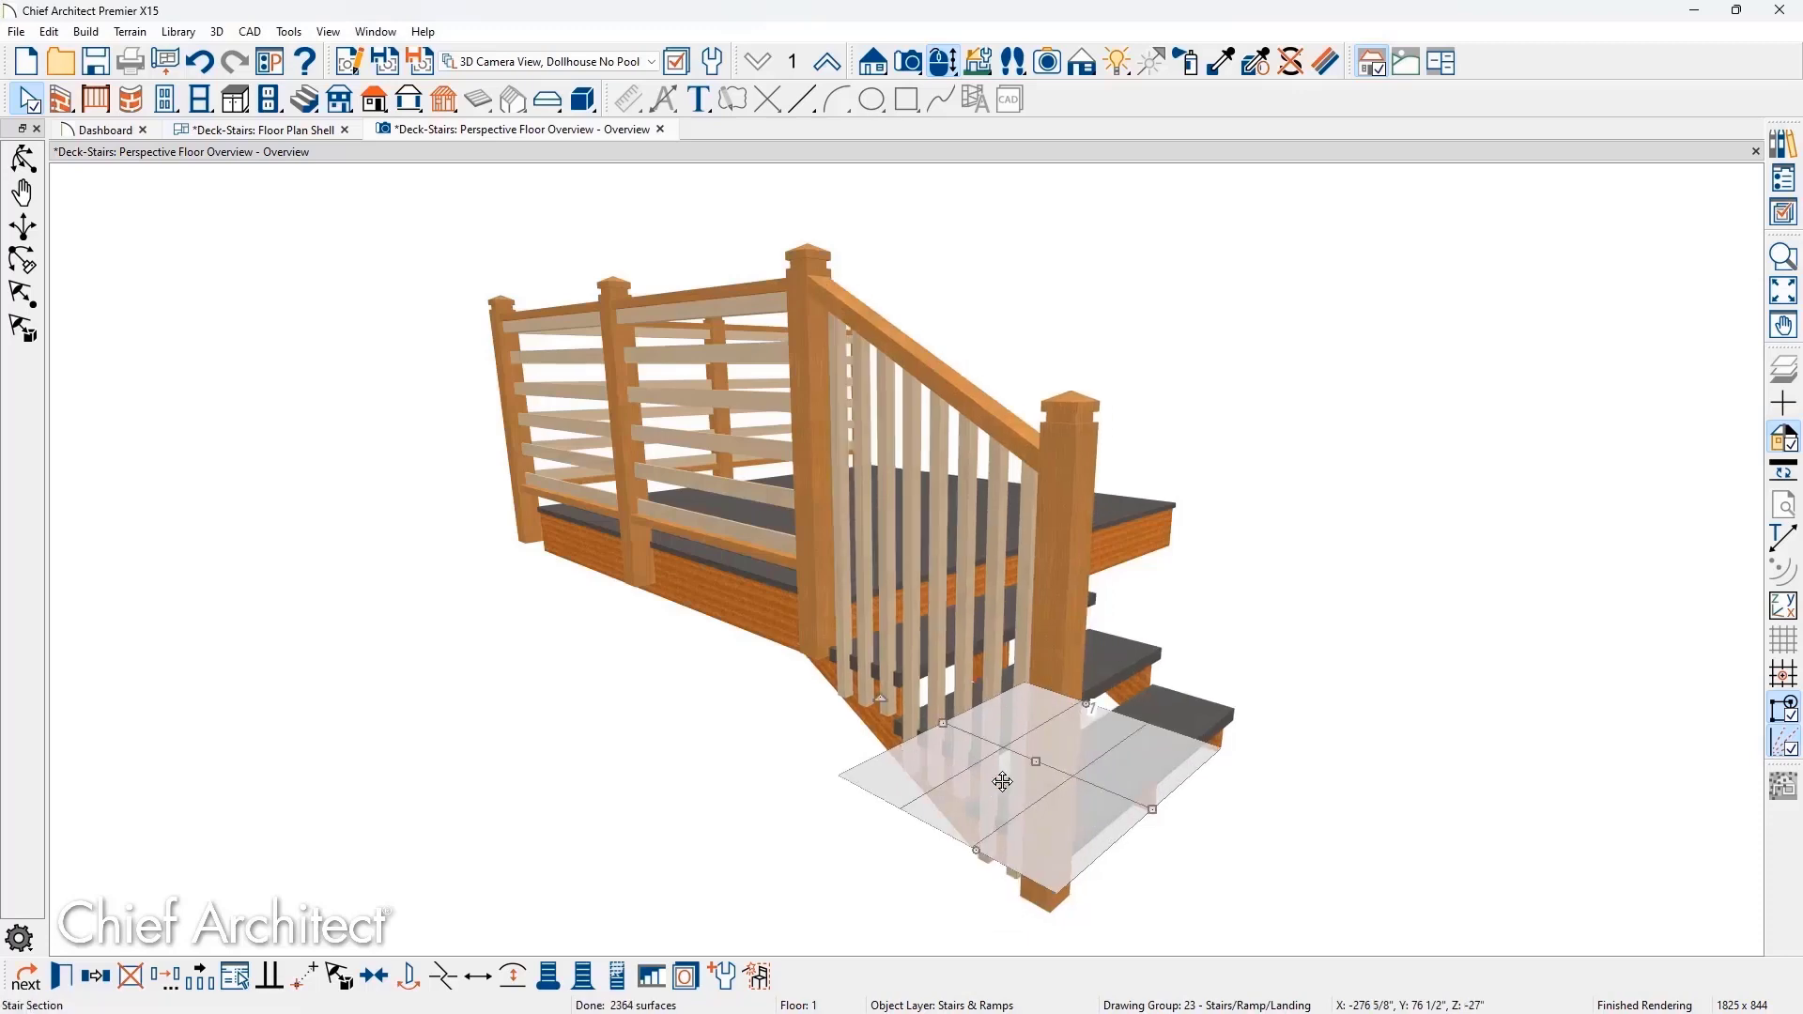
{"action": "key", "text": "Delete"}
{"action": "middle_click_drag", "start_coordinate": [1005, 780], "coordinate": [1147, 793]}
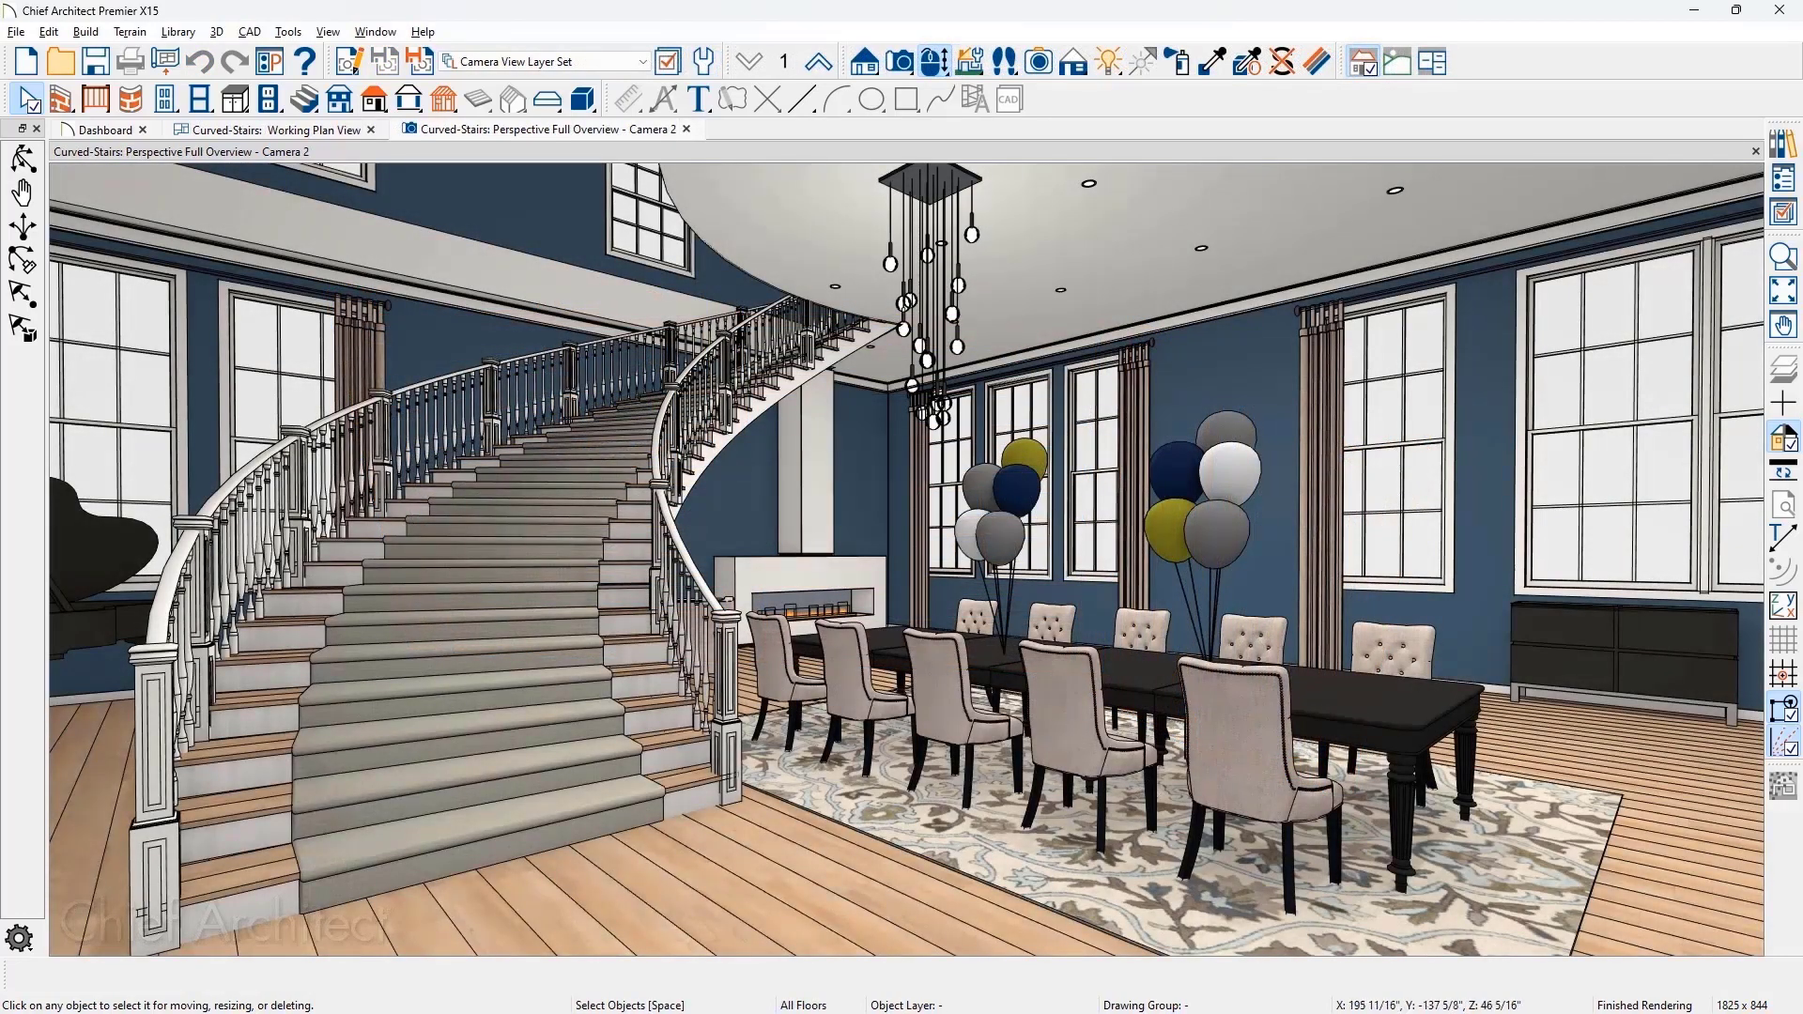
{"action": "left_click", "coordinate": [557, 823]}
{"action": "double_click", "coordinate": [558, 823]}
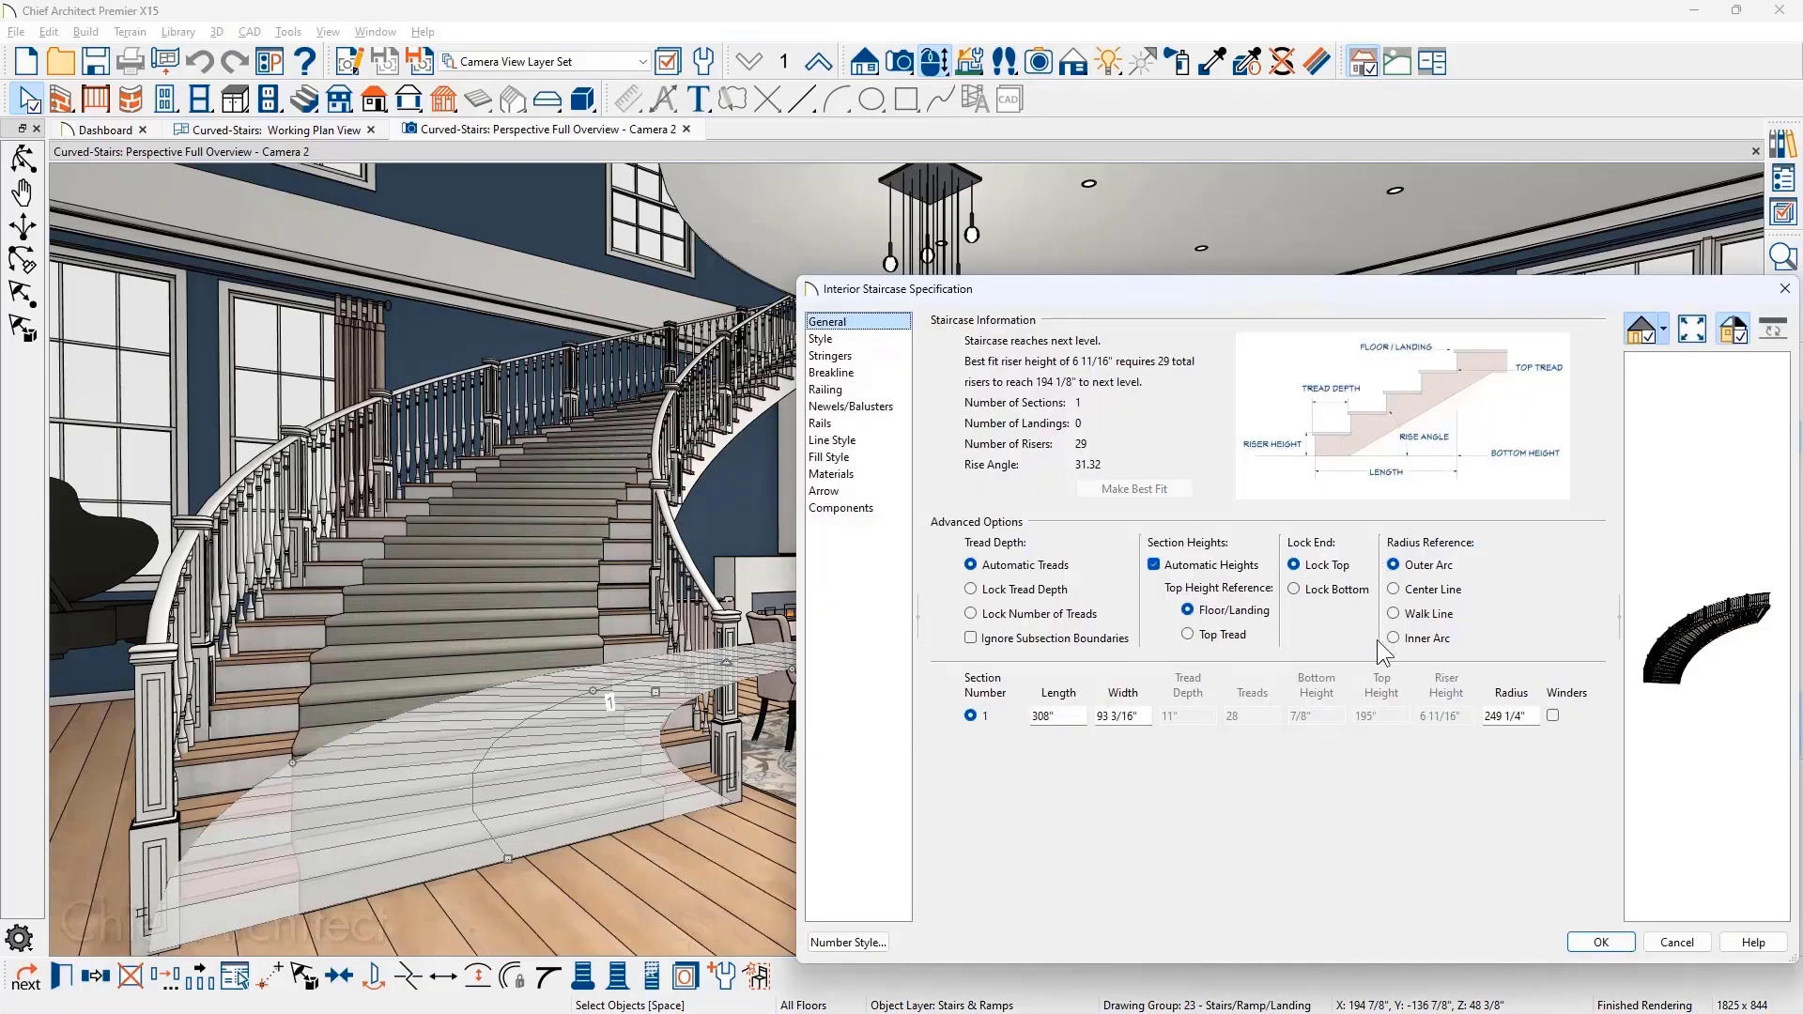
{"action": "left_click_drag", "start_coordinate": [1537, 716], "coordinate": [1469, 731]}
{"action": "left_click", "coordinate": [1623, 939]}
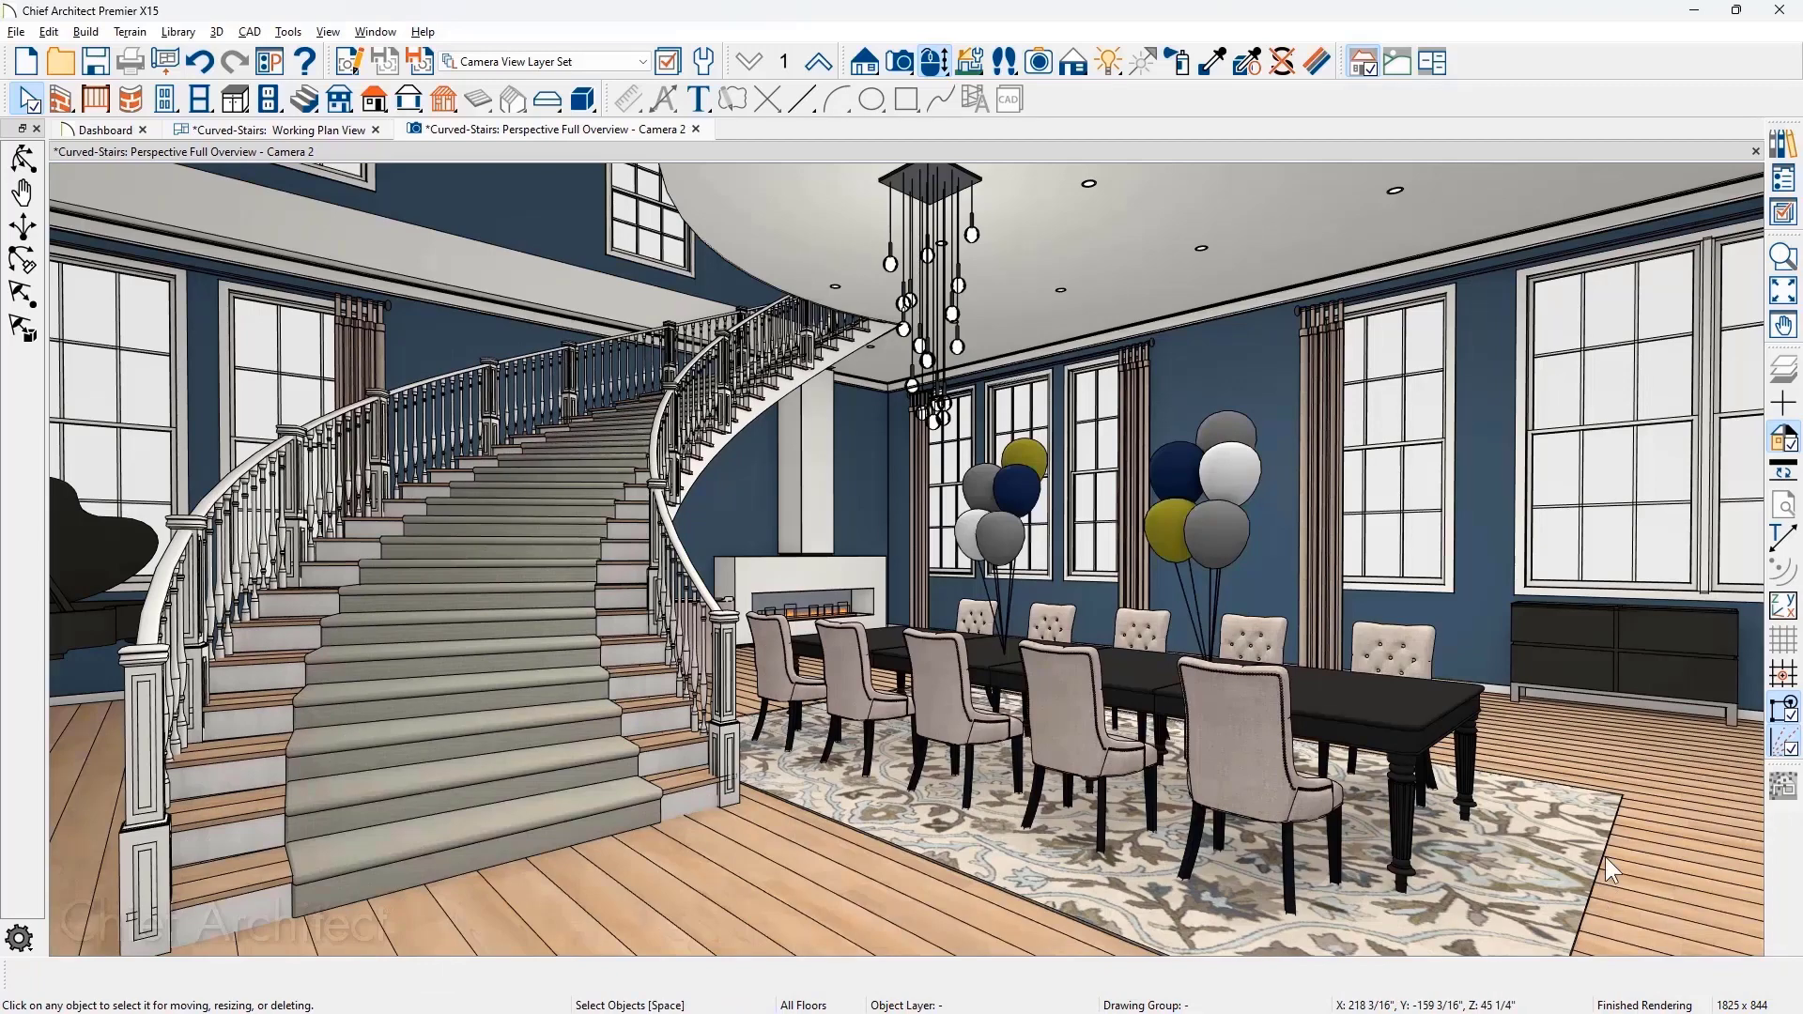
- Turn on Suppress Adjacent Room Moldings for the black Modern Table sideboard by the right wall
{"action": "left_click", "coordinate": [1656, 690]}
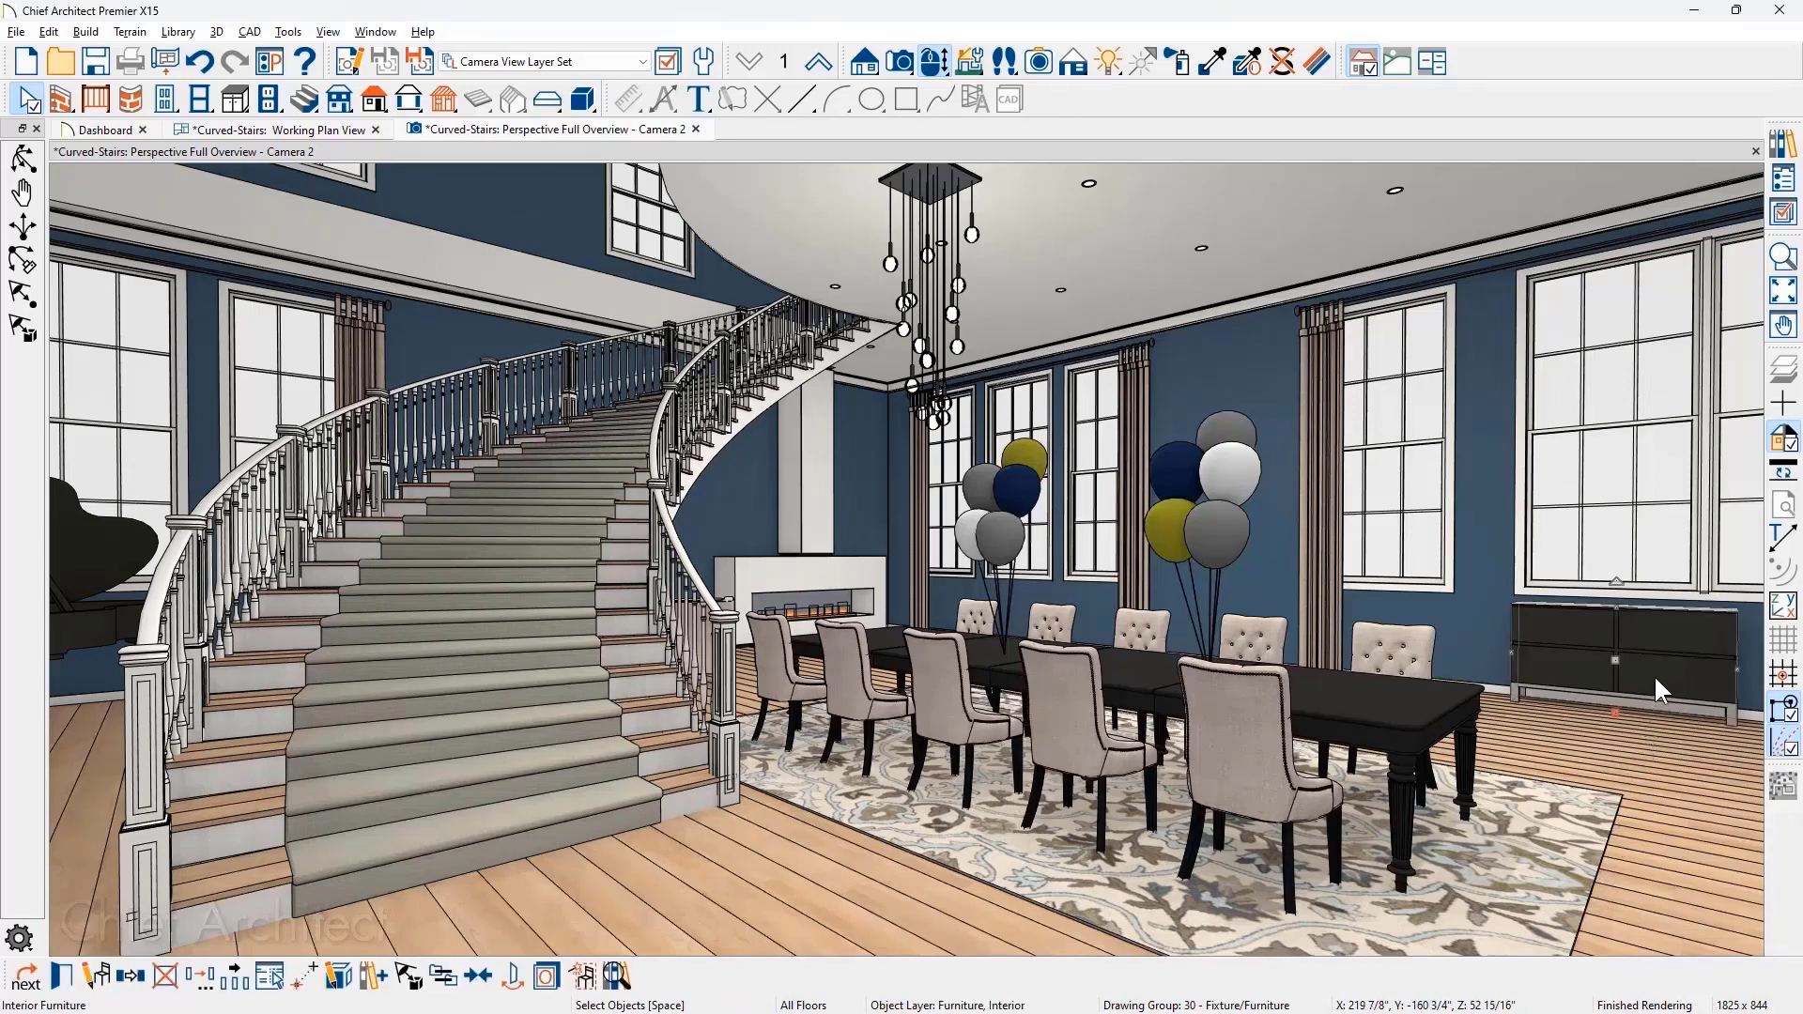
{"action": "double_click", "coordinate": [1655, 680]}
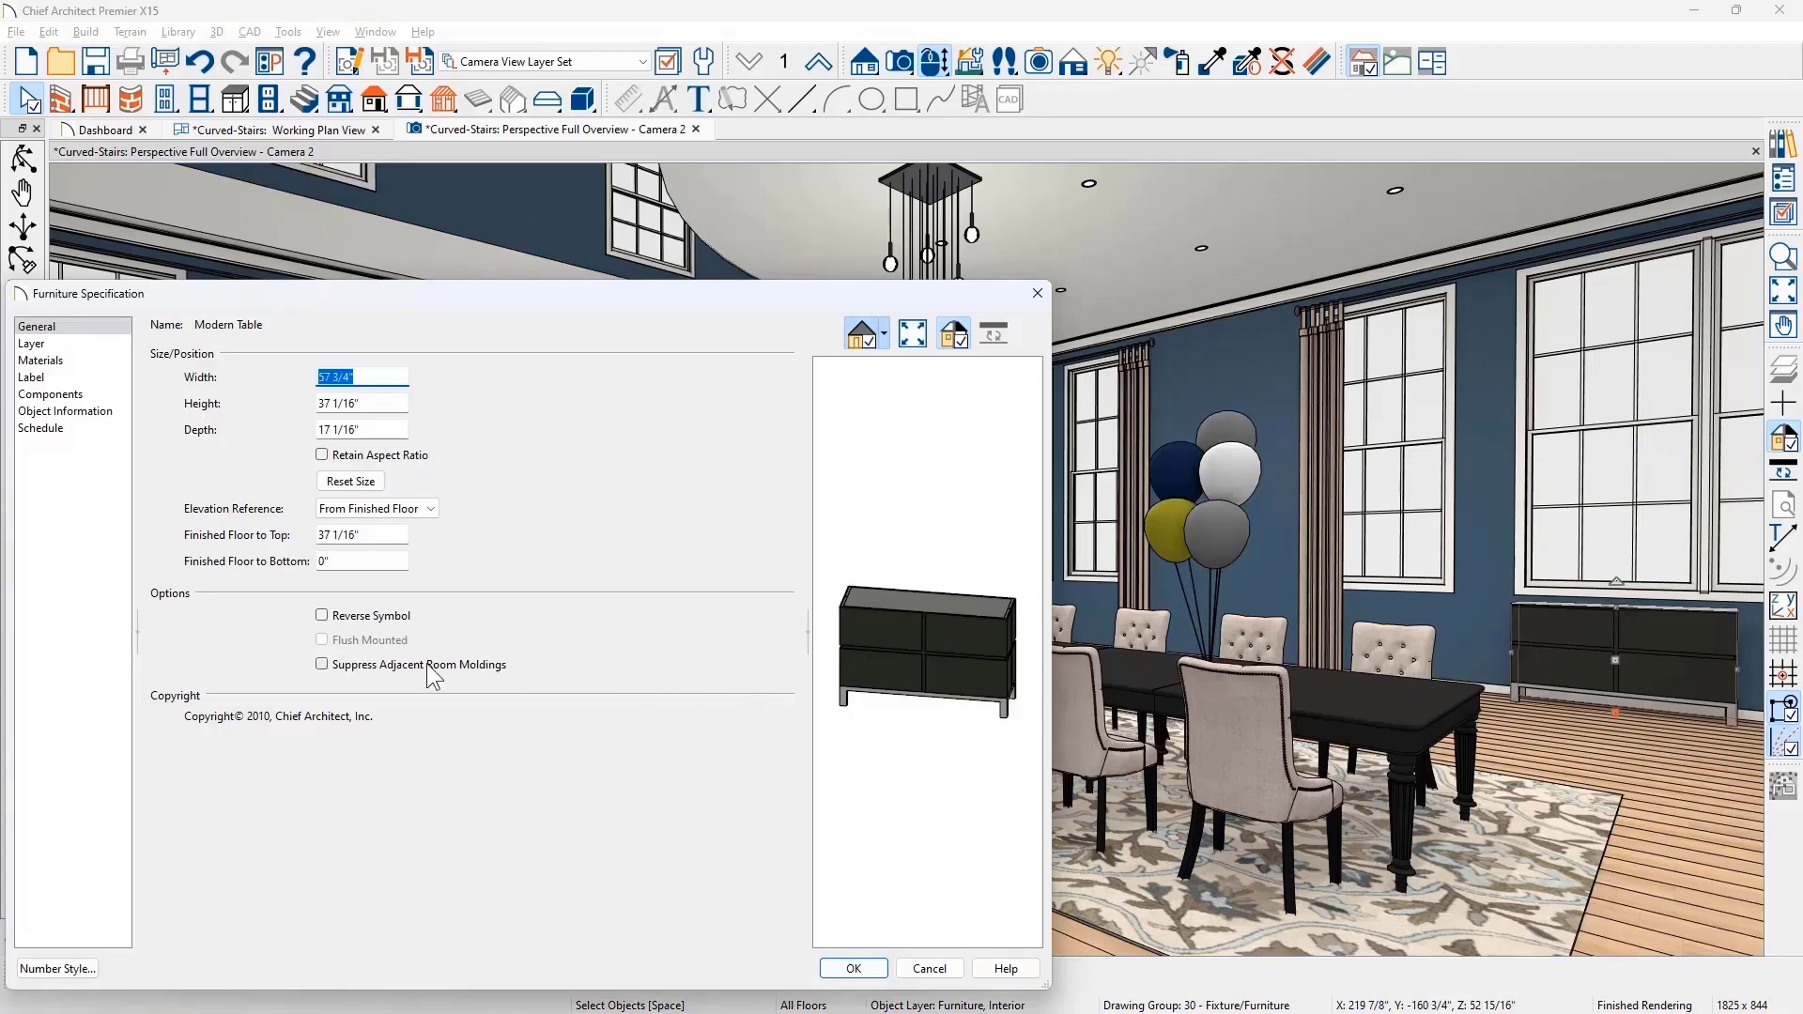
{"action": "left_click", "coordinate": [323, 666]}
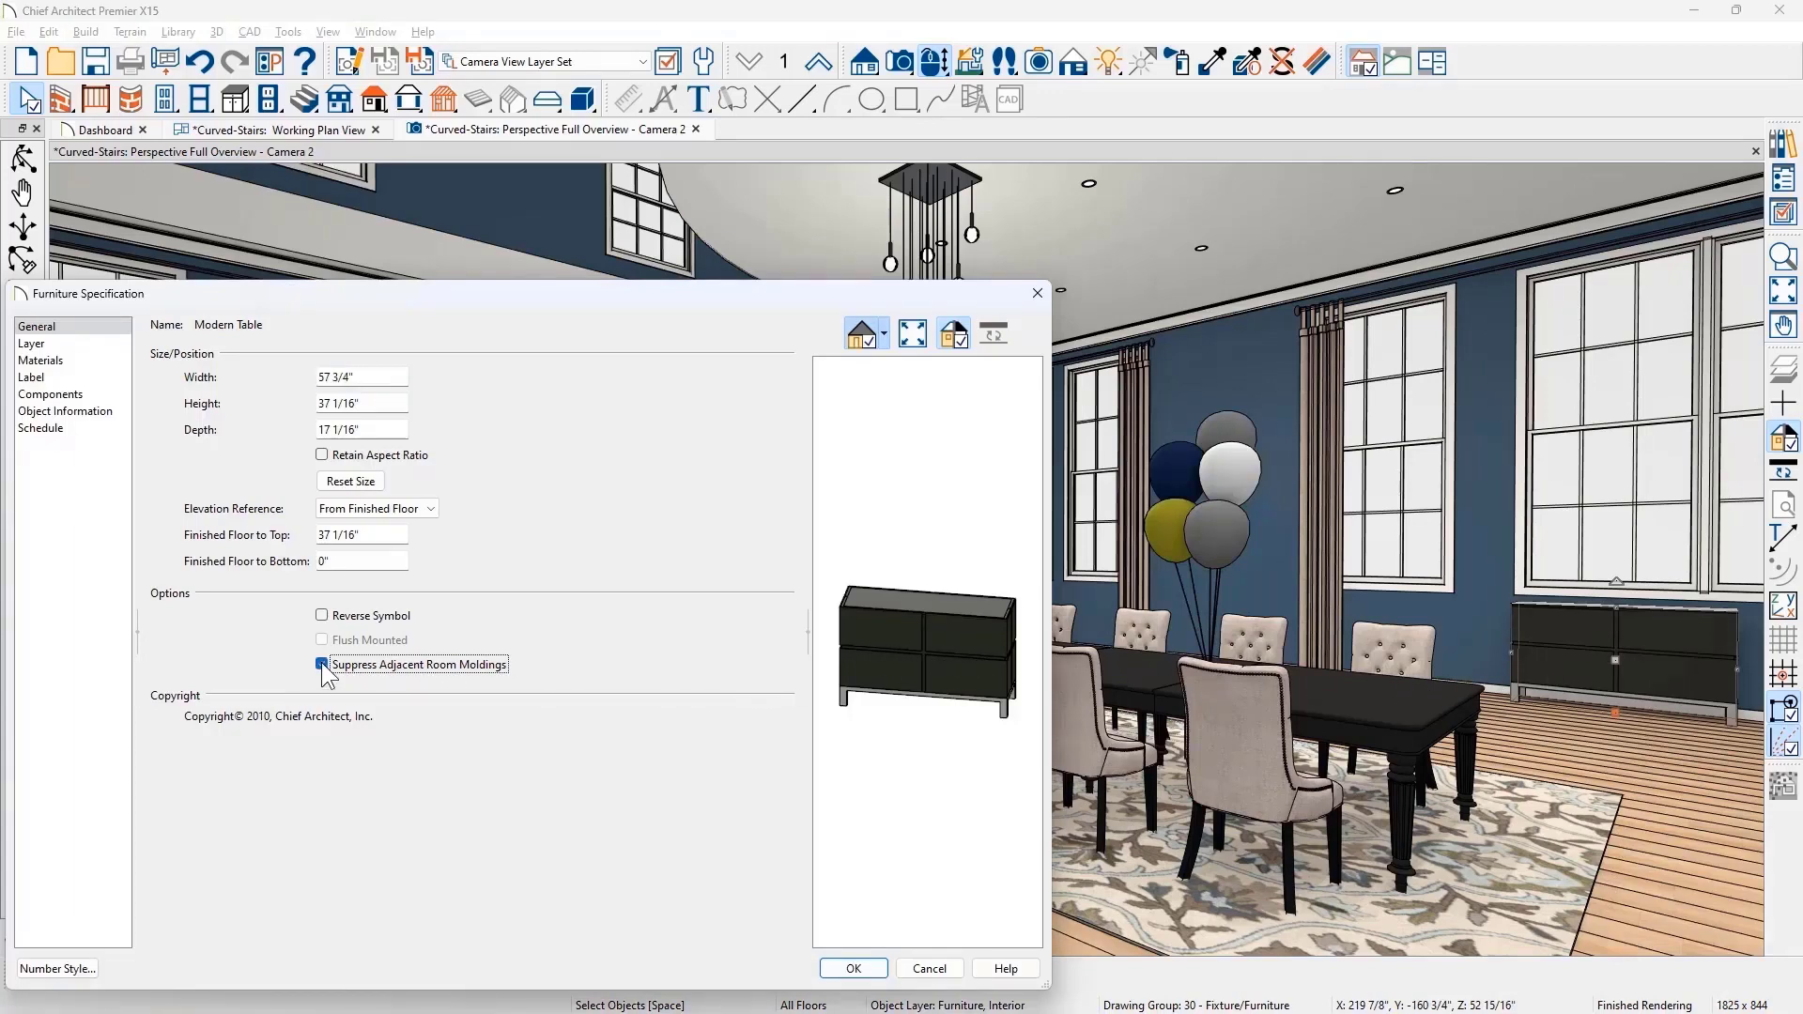
{"action": "key", "text": "Return"}
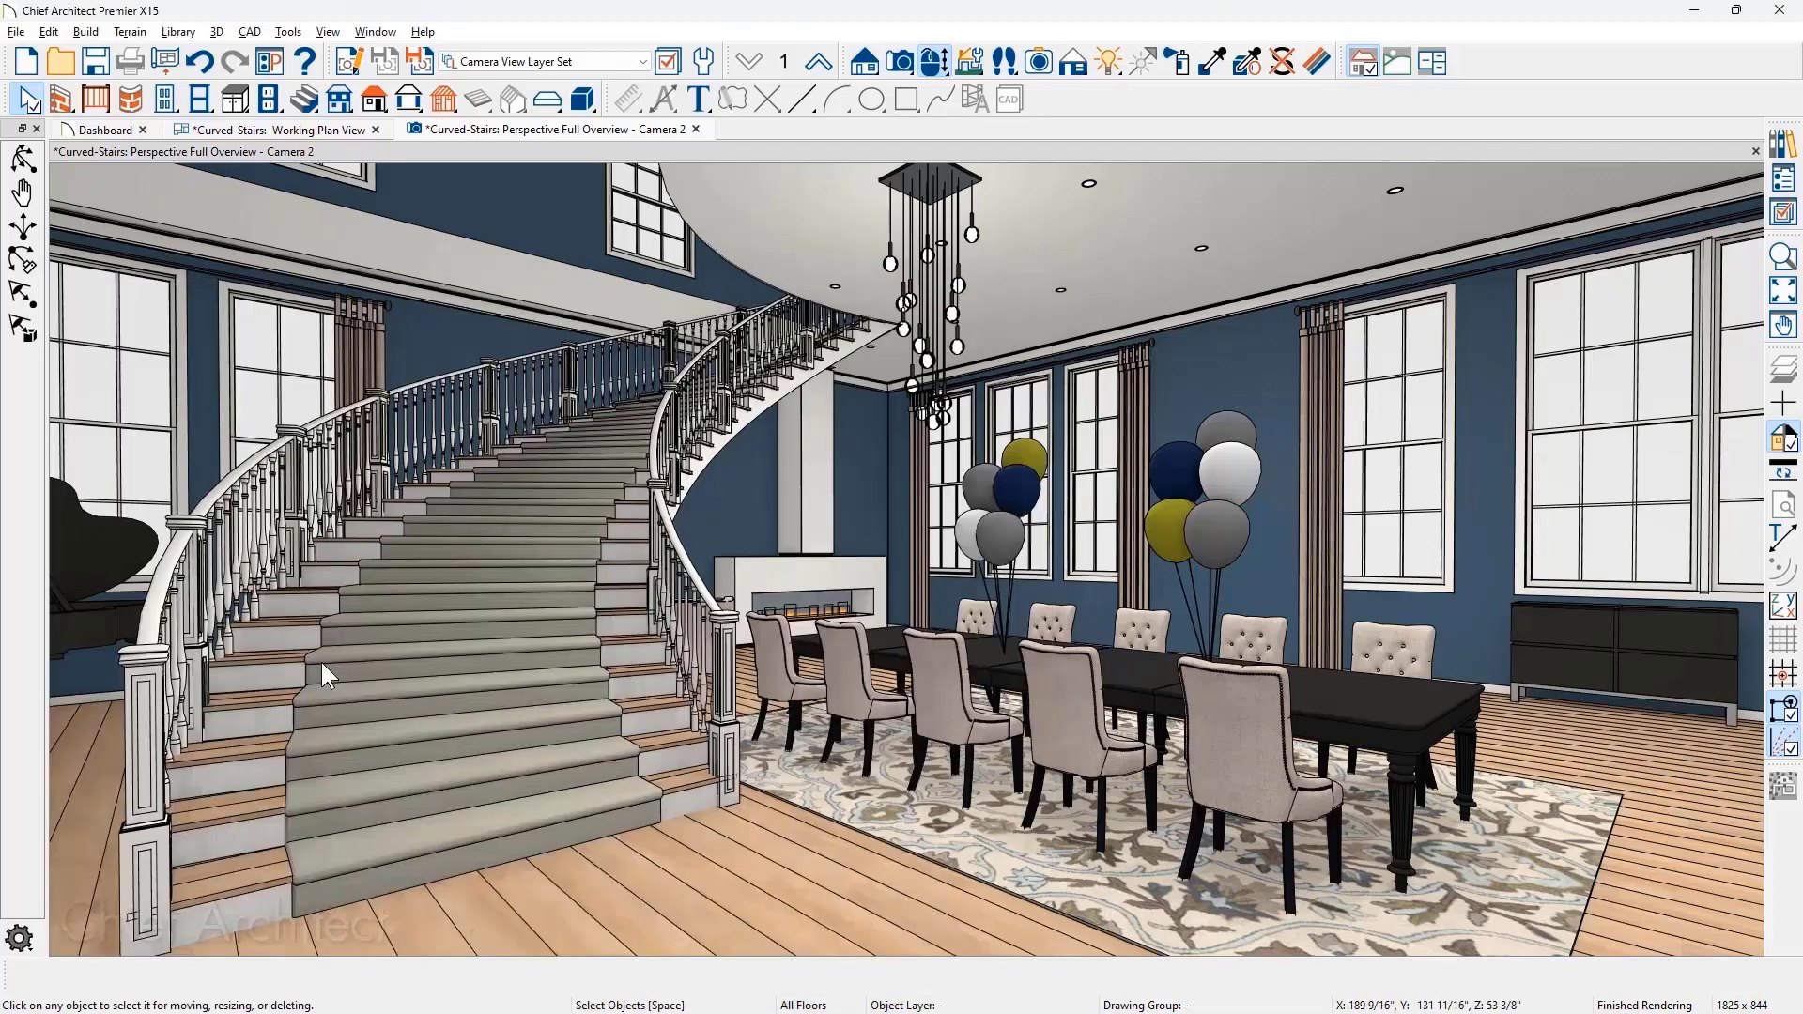